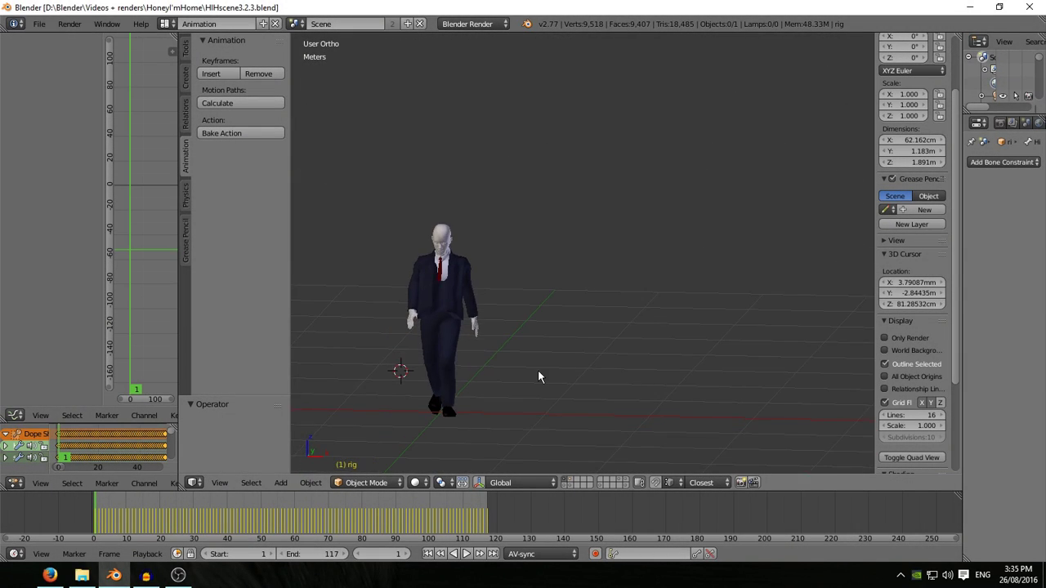
# Play back the character's animation from a raised angle, then stop playback.
pyautogui.moveTo(538, 369); pyautogui.dragTo(717, 326, button='middle')
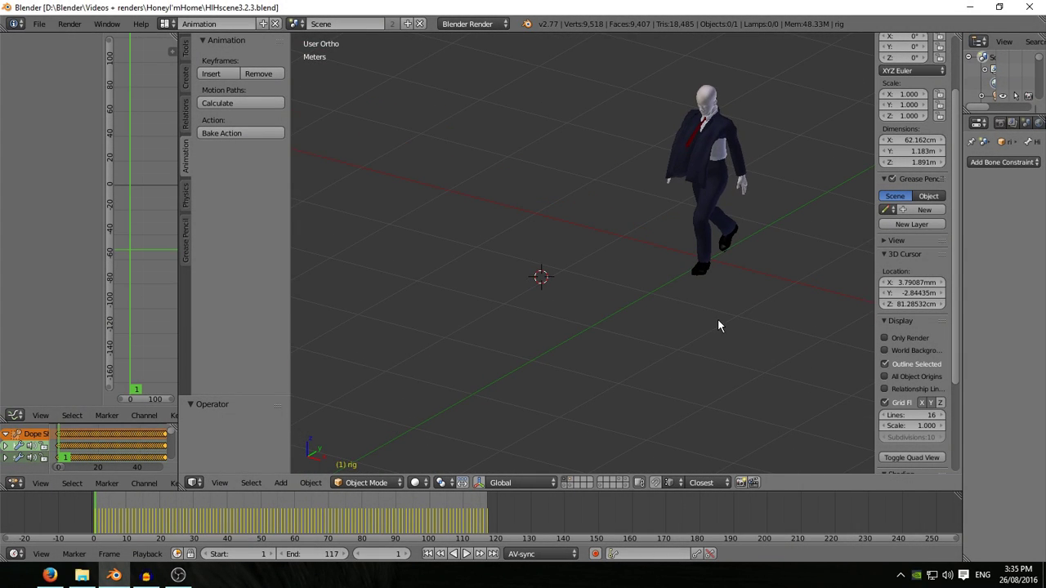
pyautogui.hotkey('alt', 'a')
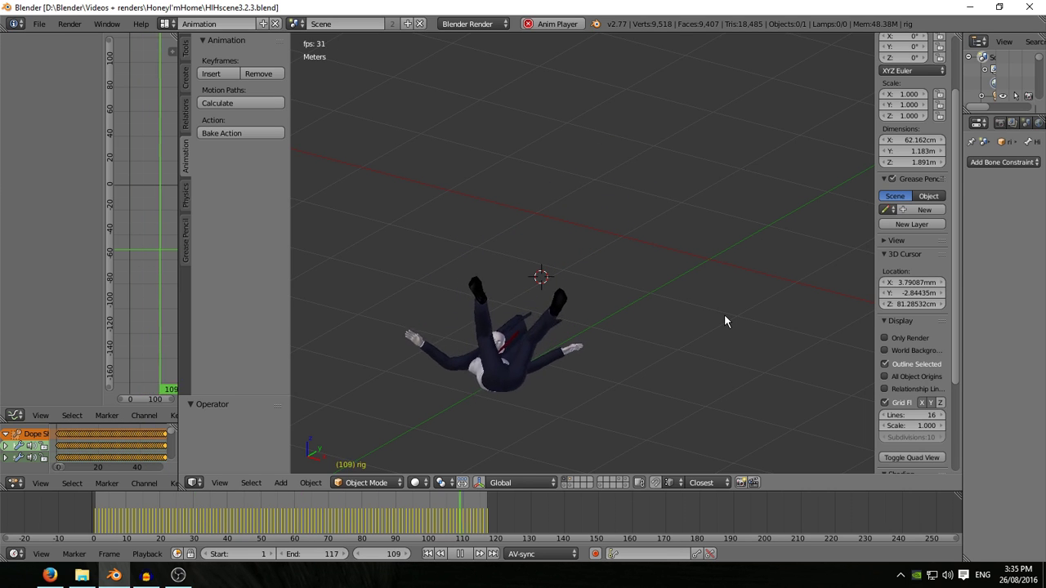
pyautogui.press('Escape')
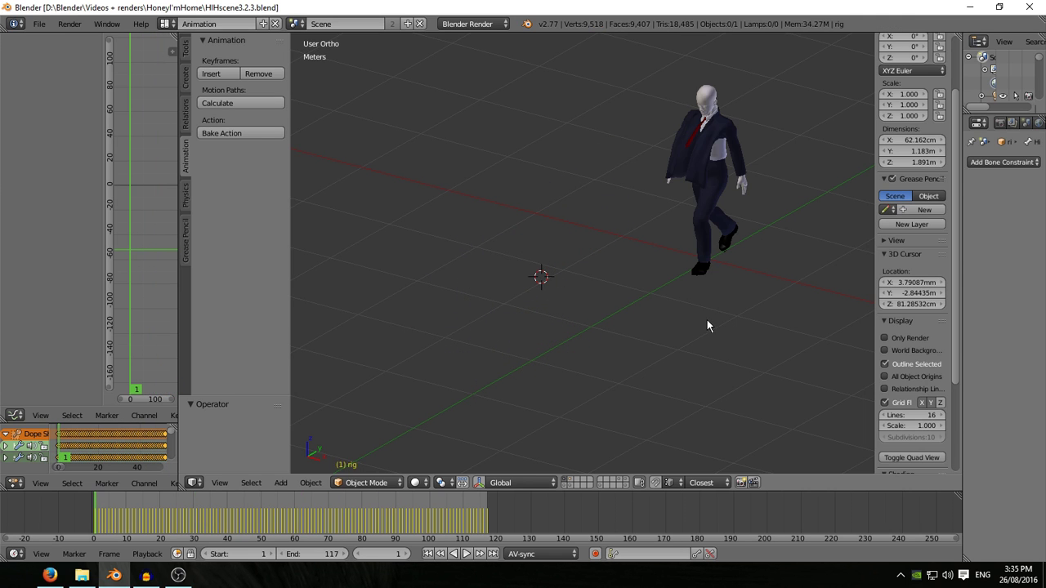
# Show the scene layer holding the armature and switch the rig to Pose Mode.
pyautogui.keyDown('shift'); pyautogui.click(572, 483); pyautogui.keyUp('shift')
pyautogui.keyDown('shift'); pyautogui.moveTo(679, 317); pyautogui.dragTo(537, 364, button='middle'); pyautogui.keyUp('shift')
pyautogui.scroll(4, 537, 364)
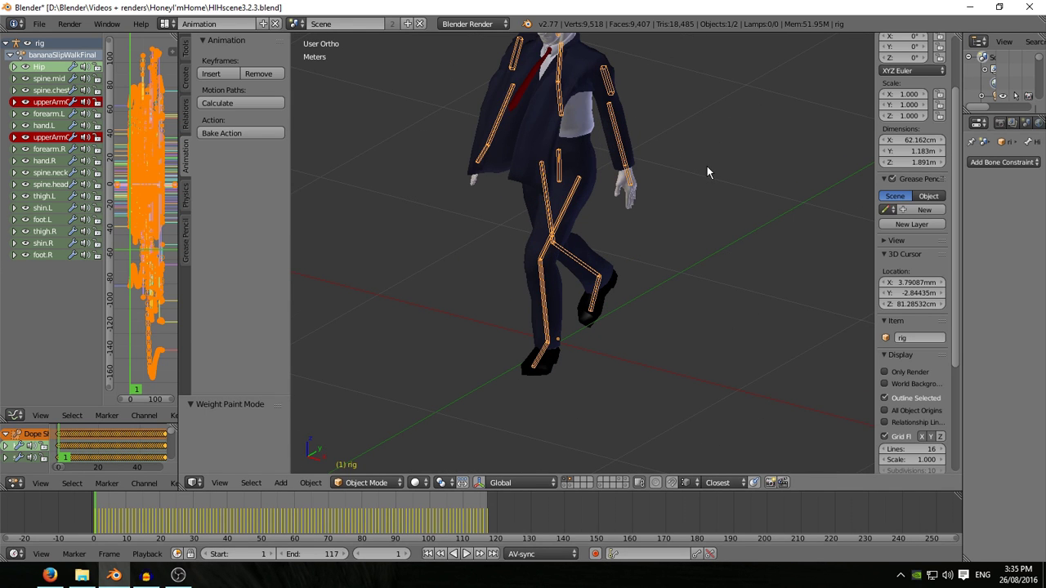
pyautogui.hotkey('ctrl', 'Tab')
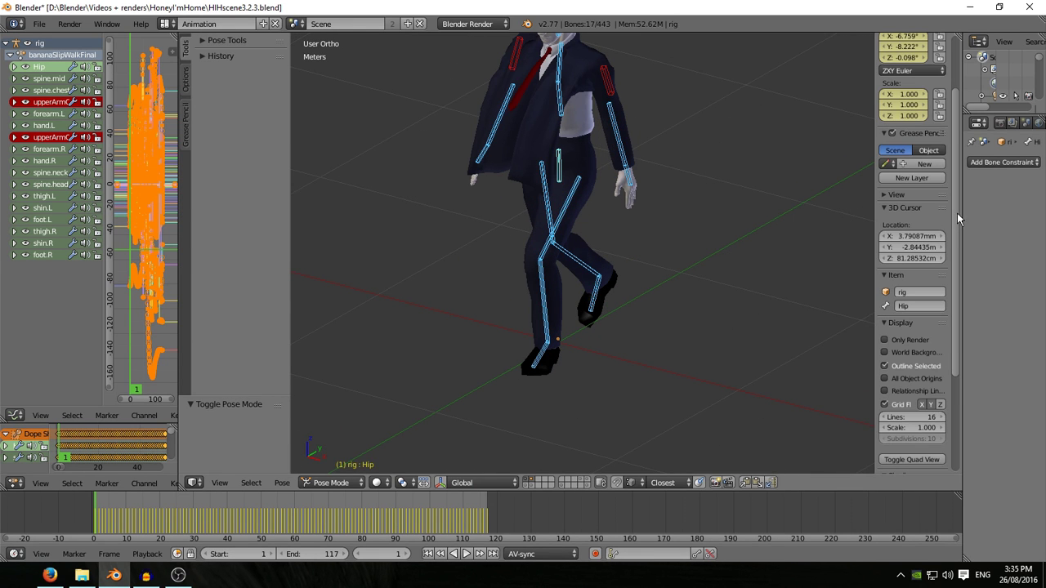
# Display the armature layer with the finger bones, using the first layer of the second group in the rig's skeleton settings.
pyautogui.moveTo(957, 213); pyautogui.dragTo(703, 213)
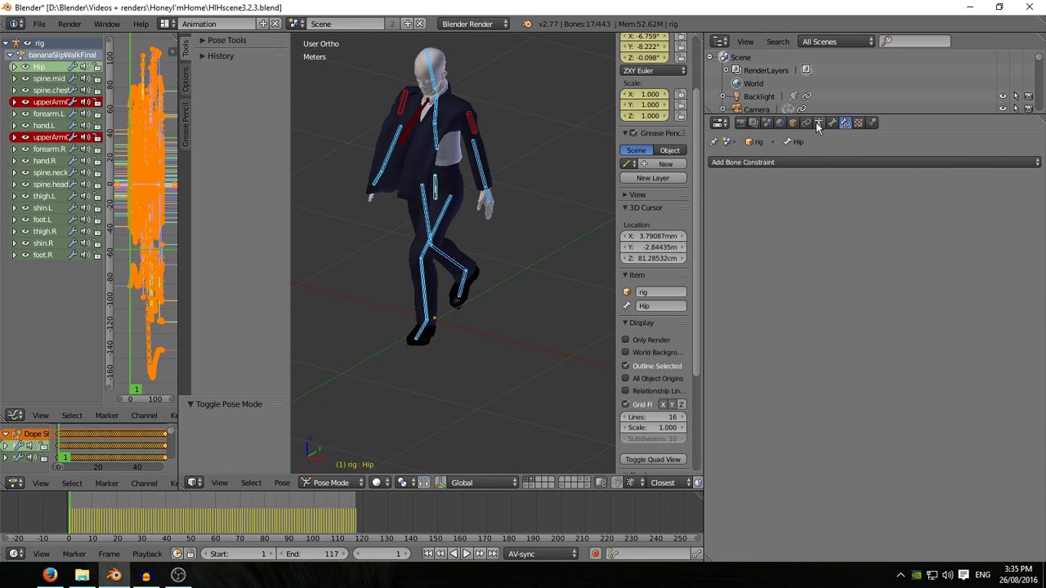
pyautogui.click(818, 123)
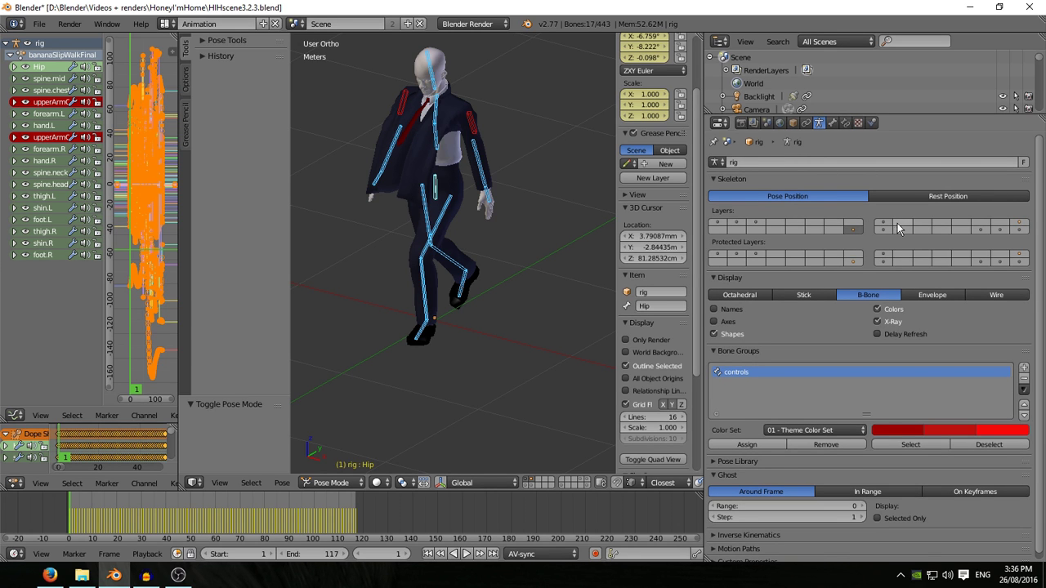
pyautogui.keyDown('shift'); pyautogui.click(881, 225); pyautogui.keyUp('shift')
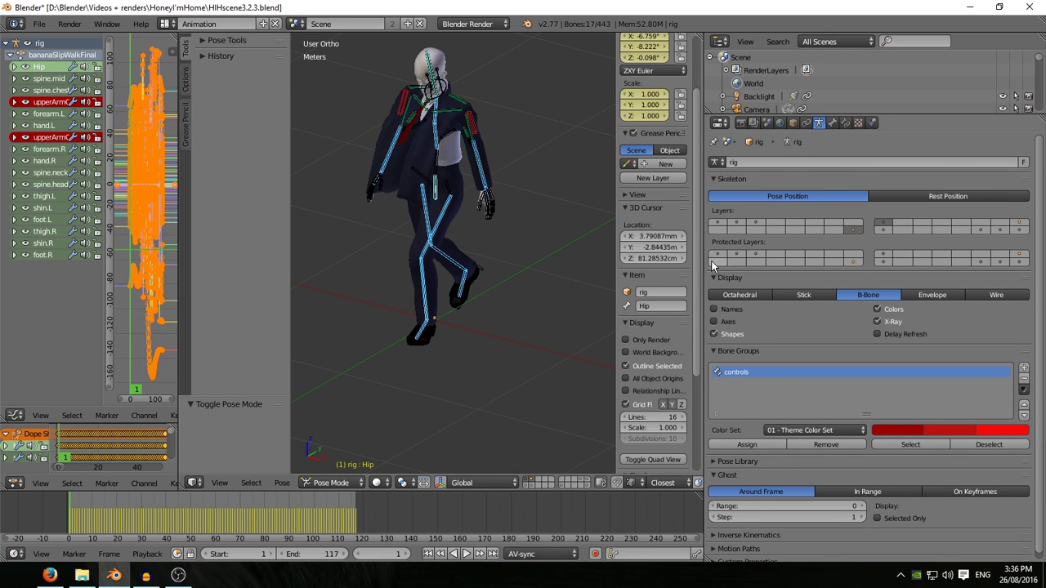
pyautogui.moveTo(705, 266); pyautogui.dragTo(1026, 280)
# Select the three thumb bones of the left hand.
pyautogui.keyDown('shift'); pyautogui.moveTo(734, 162); pyautogui.dragTo(760, 162, button='middle'); pyautogui.keyUp('shift')
pyautogui.scroll(3, 746, 313)
pyautogui.scroll(2, 745, 315)
pyautogui.rightClick(642, 187)
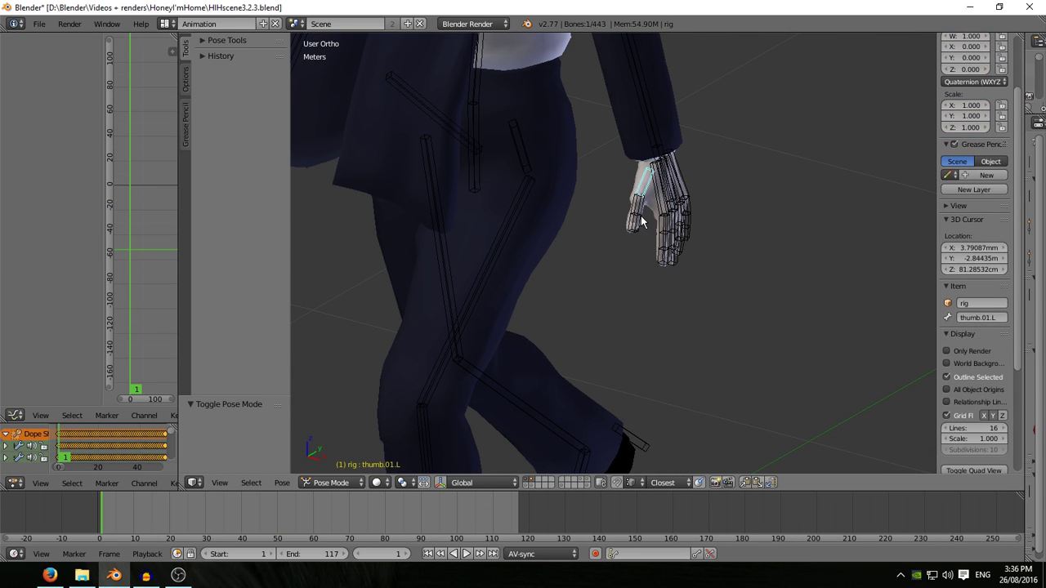
pyautogui.keyDown('shift'); pyautogui.rightClick(637, 207); pyautogui.keyUp('shift')
pyautogui.keyDown('shift'); pyautogui.rightClick(638, 227); pyautogui.keyUp('shift')
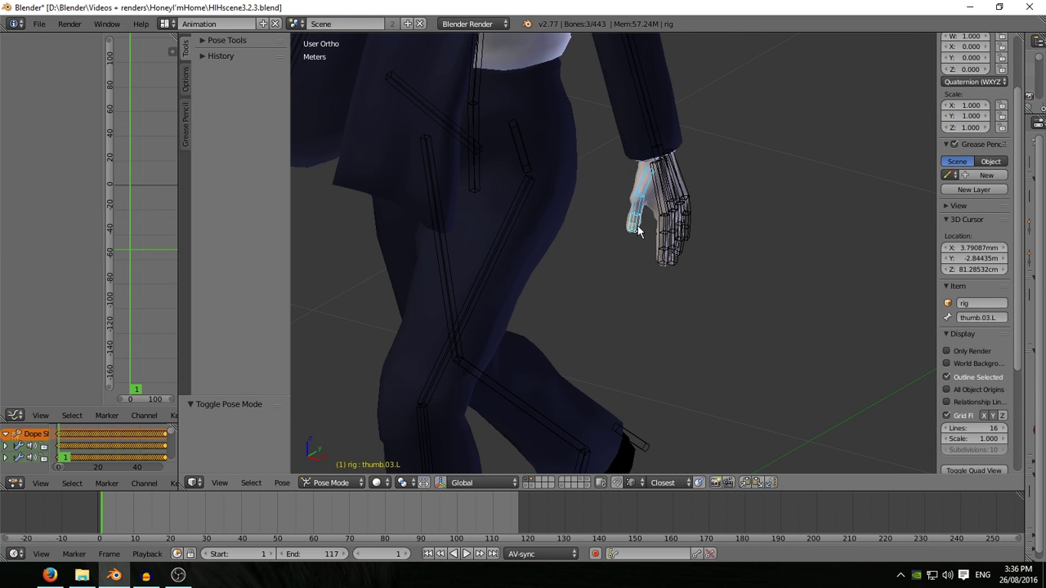
# Enable the 3D transform manipulator and set the pivot point to Individual Origins.
pyautogui.click(439, 483)
pyautogui.moveTo(734, 302); pyautogui.dragTo(622, 293, button='middle')
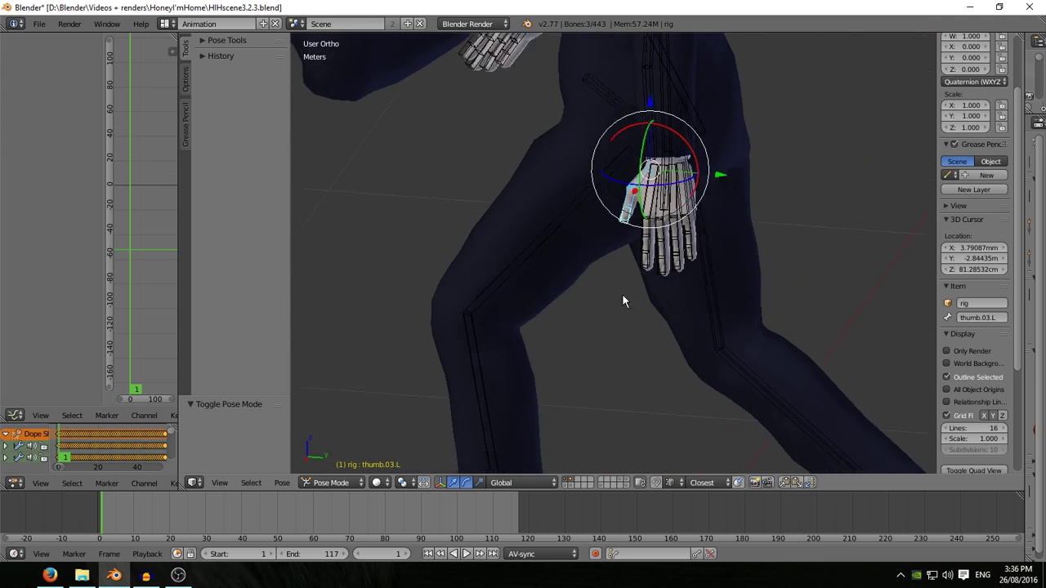
pyautogui.click(402, 482)
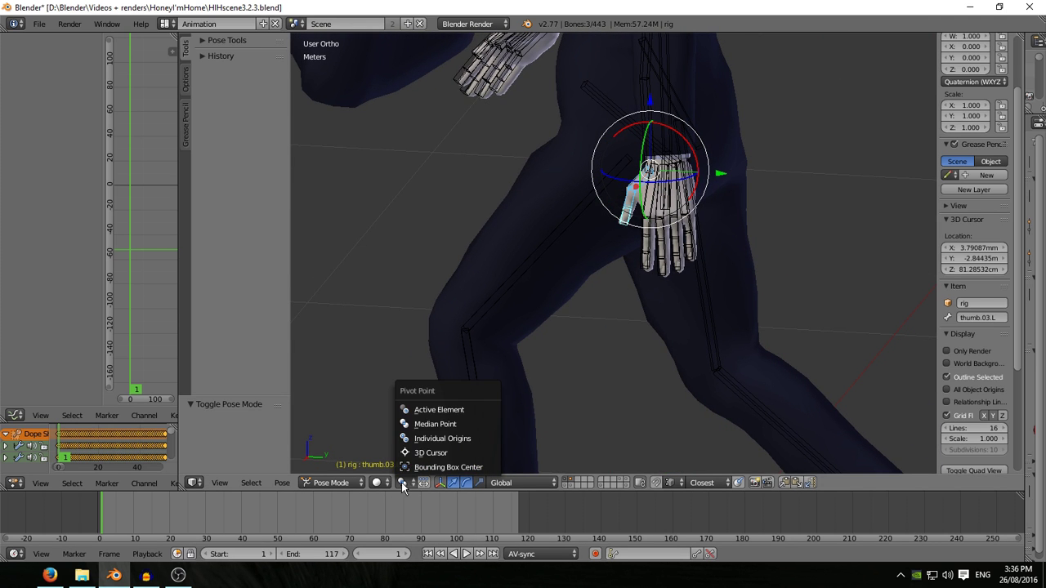
pyautogui.click(430, 438)
pyautogui.moveTo(664, 301); pyautogui.dragTo(695, 303, button='middle')
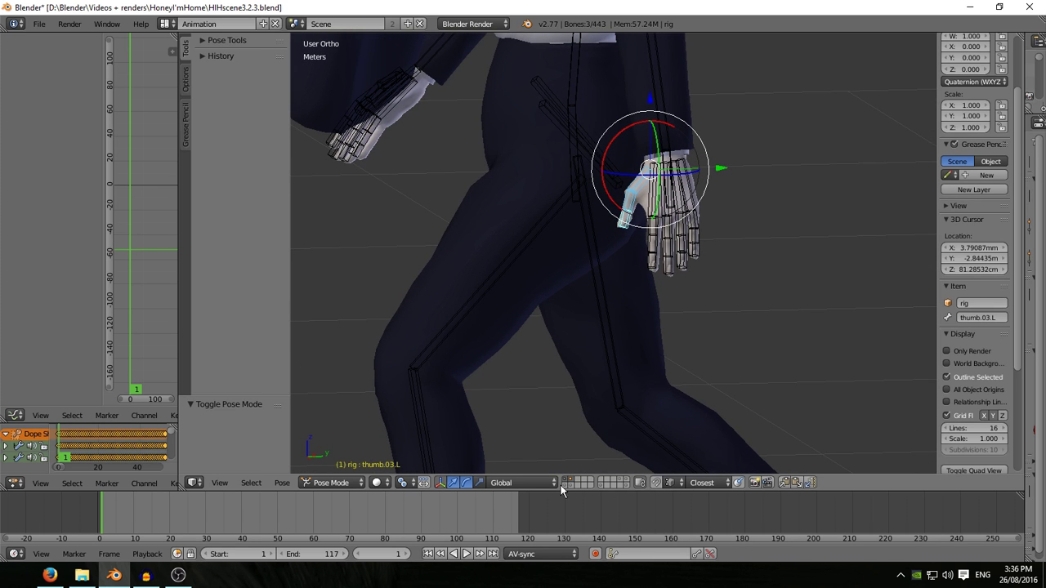
# Set the transform orientation to Local and rotate the selected left thumb bones about 9.5° around their X axis.
pyautogui.click(513, 484)
pyautogui.click(508, 453)
pyautogui.moveTo(523, 408); pyautogui.dragTo(581, 196, button='middle')
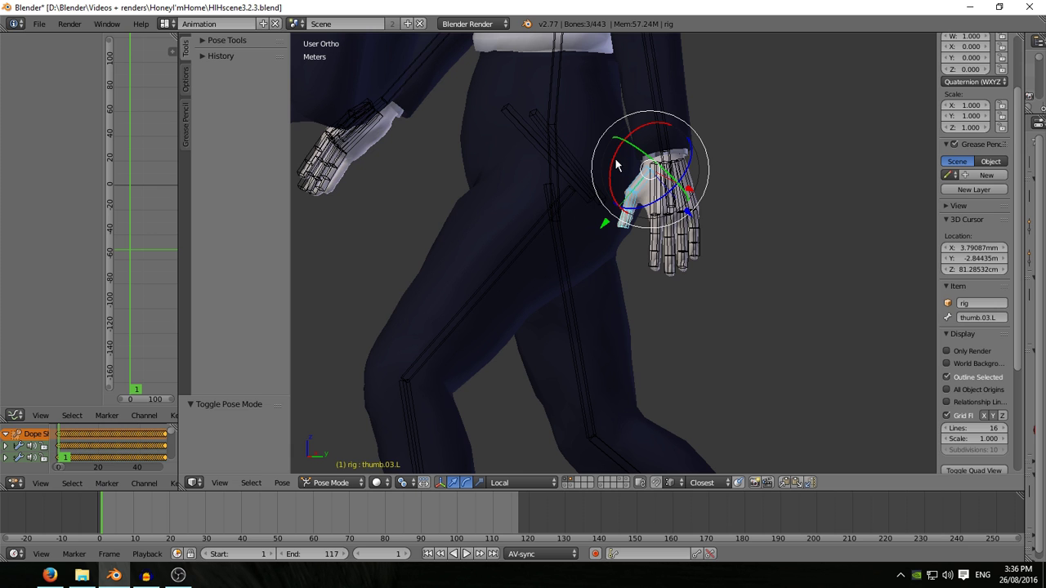
pyautogui.moveTo(614, 168); pyautogui.dragTo(618, 171)
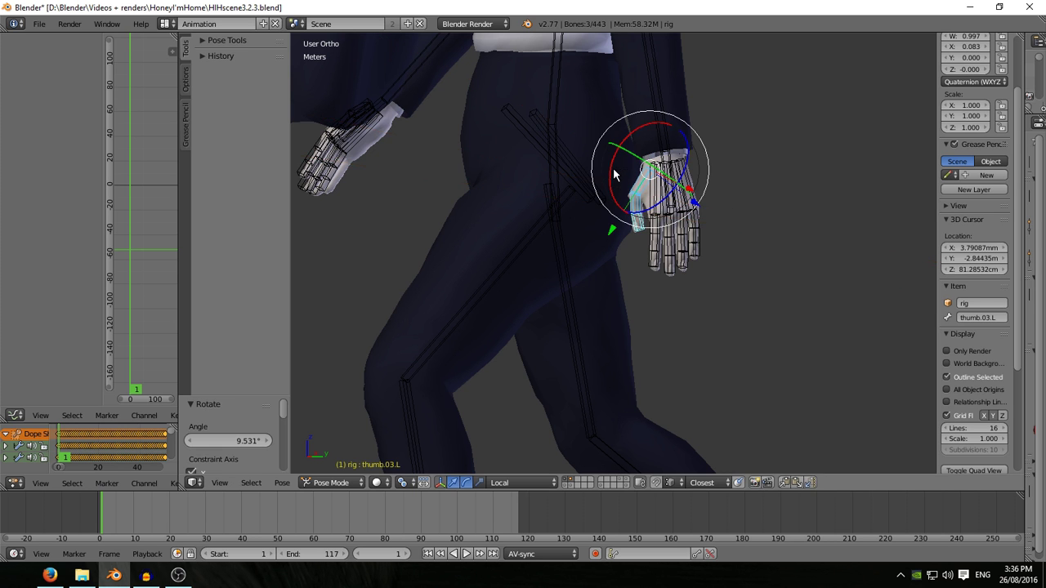
pyautogui.moveTo(619, 171); pyautogui.dragTo(643, 235, button='middle')
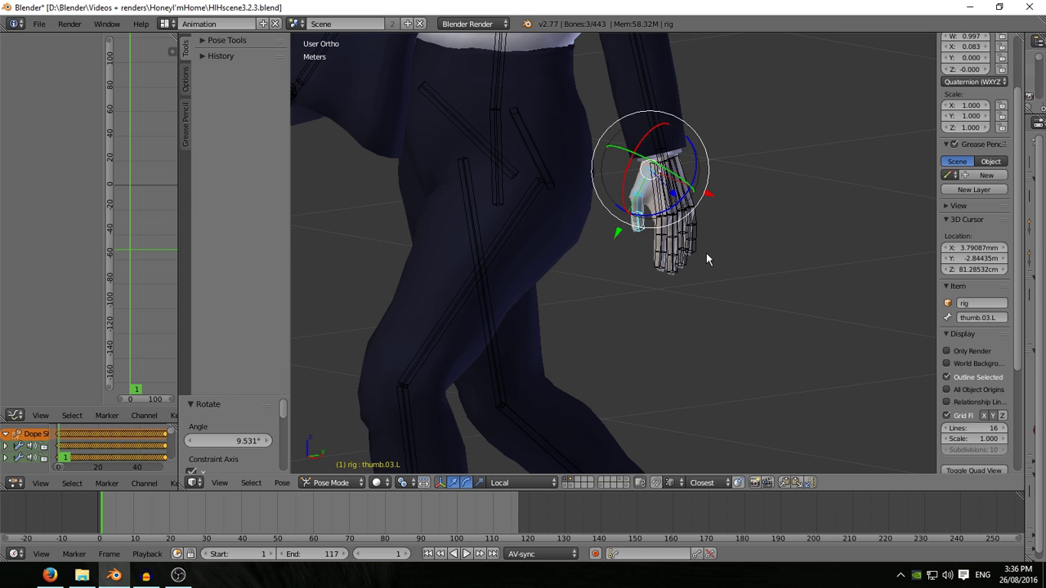
# Select only the left hand's four fingers with circle select and rotate their bones about 6.5° around local X.
pyautogui.press('a')
pyautogui.press('c')
pyautogui.moveTo(687, 264); pyautogui.dragTo(691, 260)
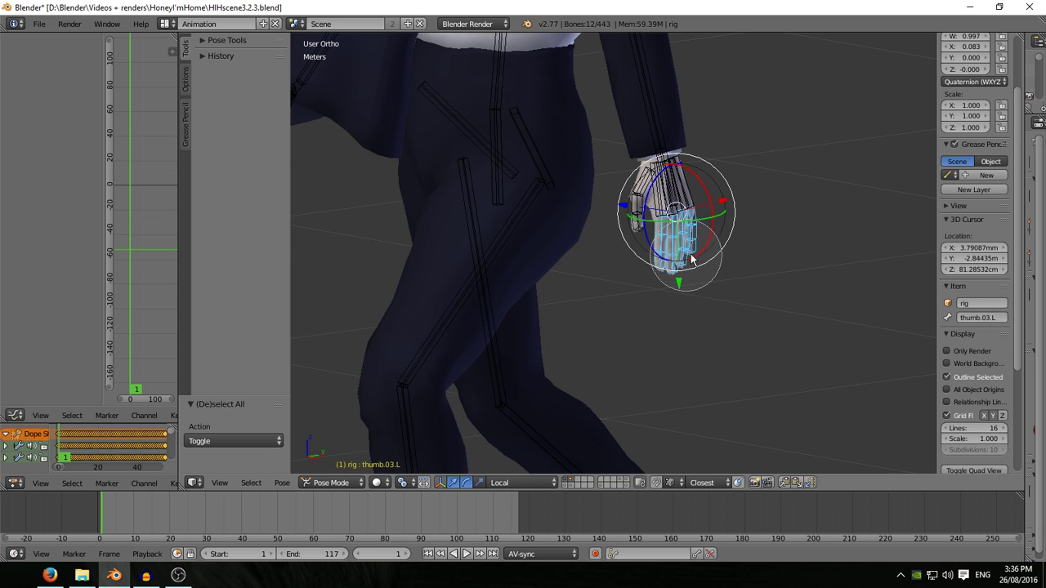
pyautogui.rightClick(690, 260)
pyautogui.moveTo(693, 263)
pyautogui.mouseDown(button='middle')
pyautogui.moveTo(691, 289)
pyautogui.moveTo(721, 238)
pyautogui.mouseUp(button='middle')
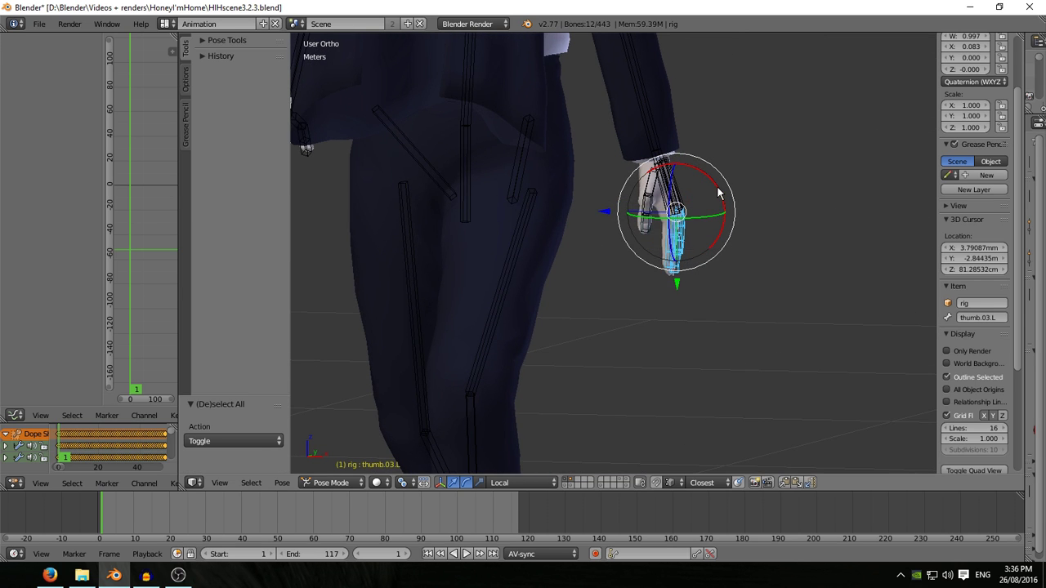
pyautogui.press('r')
pyautogui.click(716, 194)
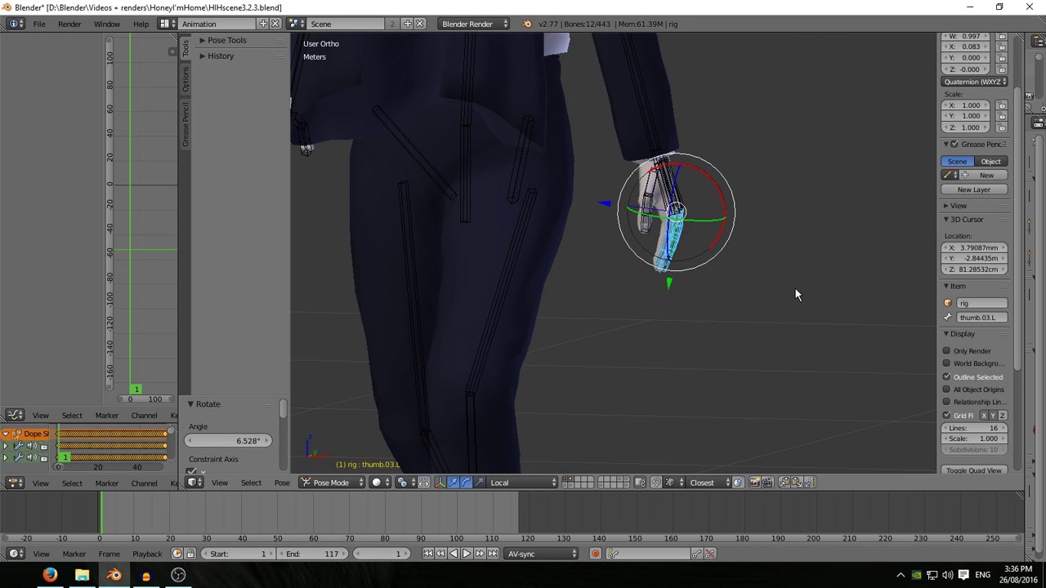
# Reselect only the outer bones of the left hand's four fingers and rotate them about 6.4° around local X.
pyautogui.press('a')
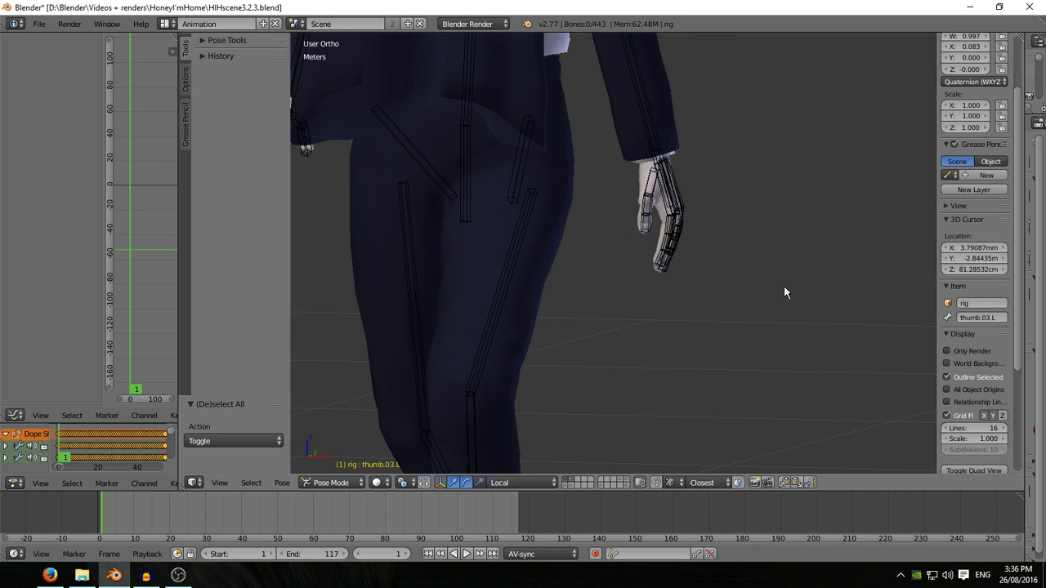
pyautogui.press('c')
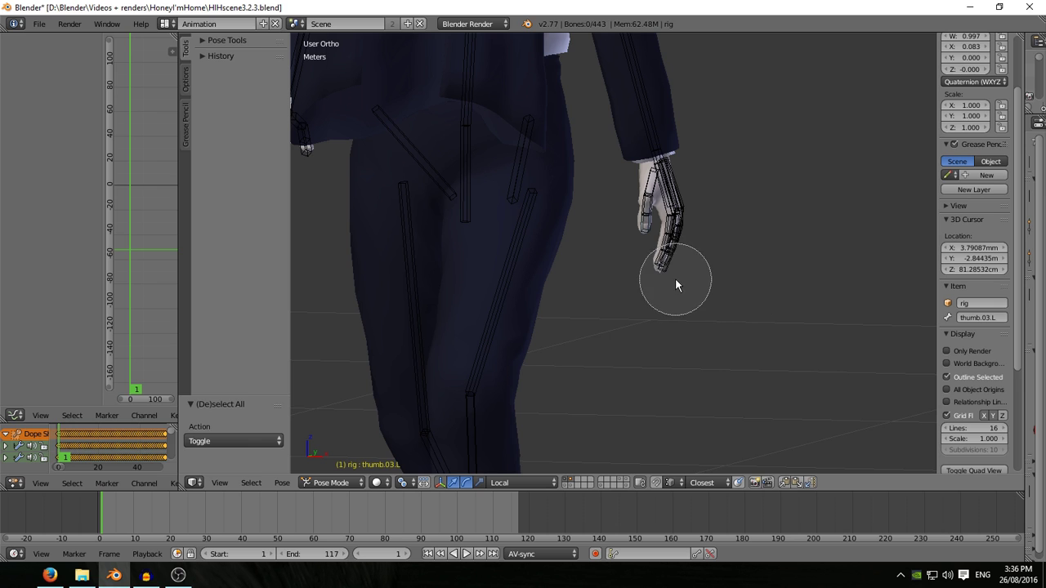
pyautogui.click(676, 279)
pyautogui.rightClick(679, 278)
pyautogui.press('r')
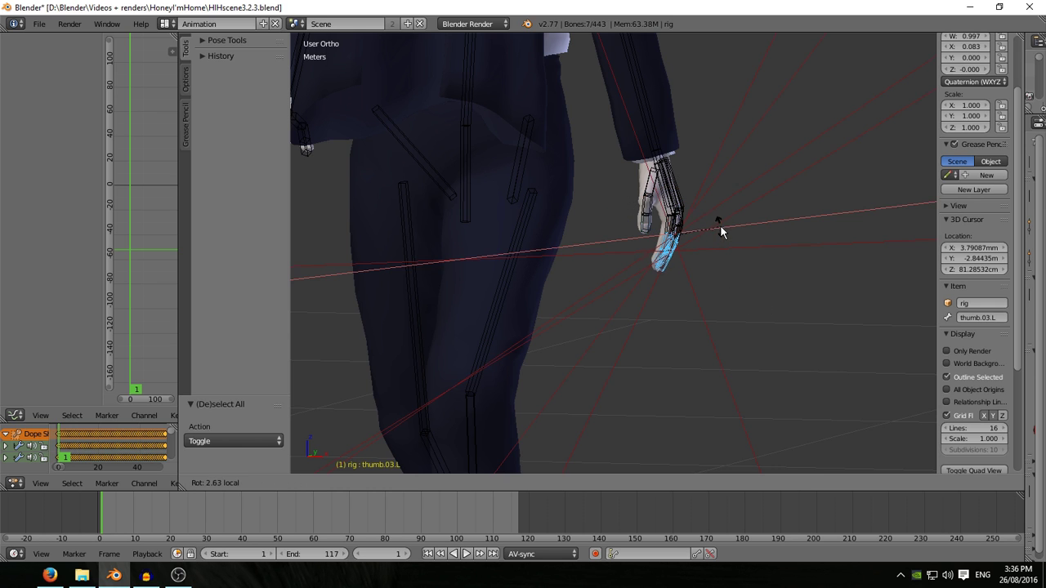
pyautogui.click(720, 236)
# Reduce the selection to the left fingertip bones and rotate them about 6.5° around local X.
pyautogui.press('c')
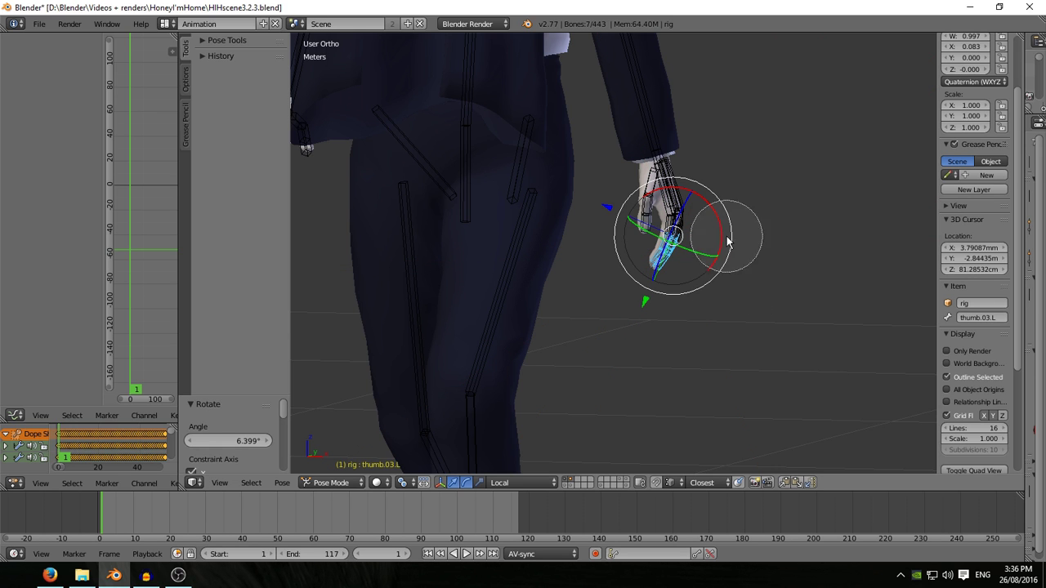
pyautogui.middleClick(679, 204)
pyautogui.rightClick(720, 234)
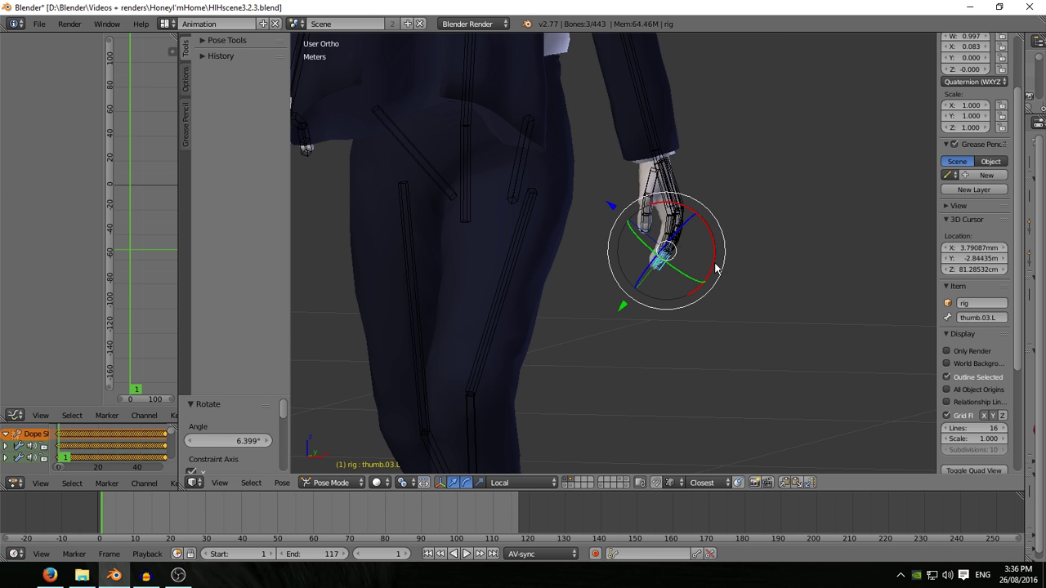
pyautogui.moveTo(712, 265); pyautogui.dragTo(711, 271)
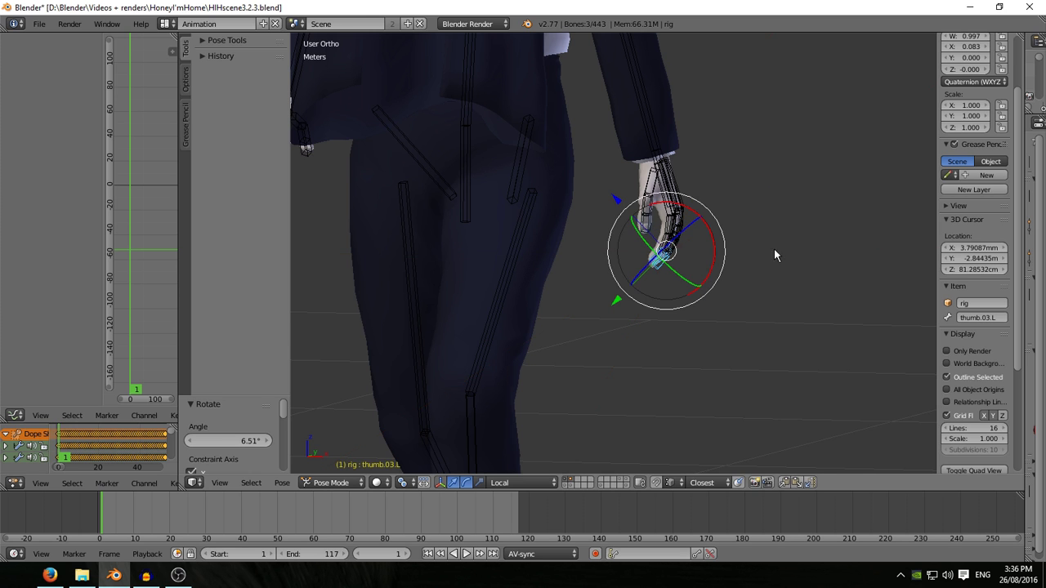
# Rotate the left hand's palm.01.L bone about -0.7° and its palm.04.L bone about 1.1° around local Z.
pyautogui.moveTo(774, 248); pyautogui.dragTo(676, 234, button='middle')
pyautogui.rightClick(643, 205)
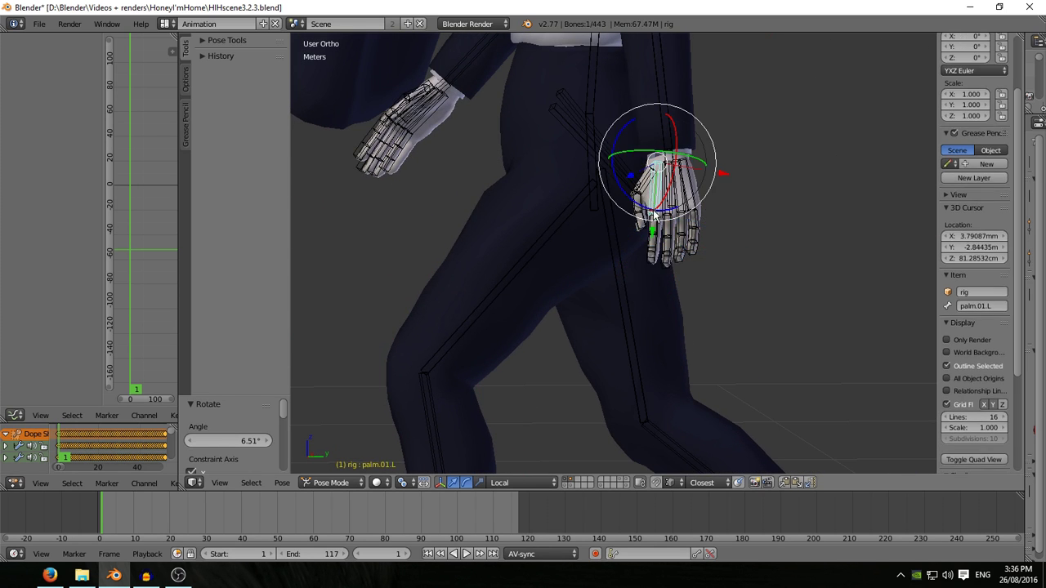
pyautogui.moveTo(639, 207); pyautogui.dragTo(652, 210)
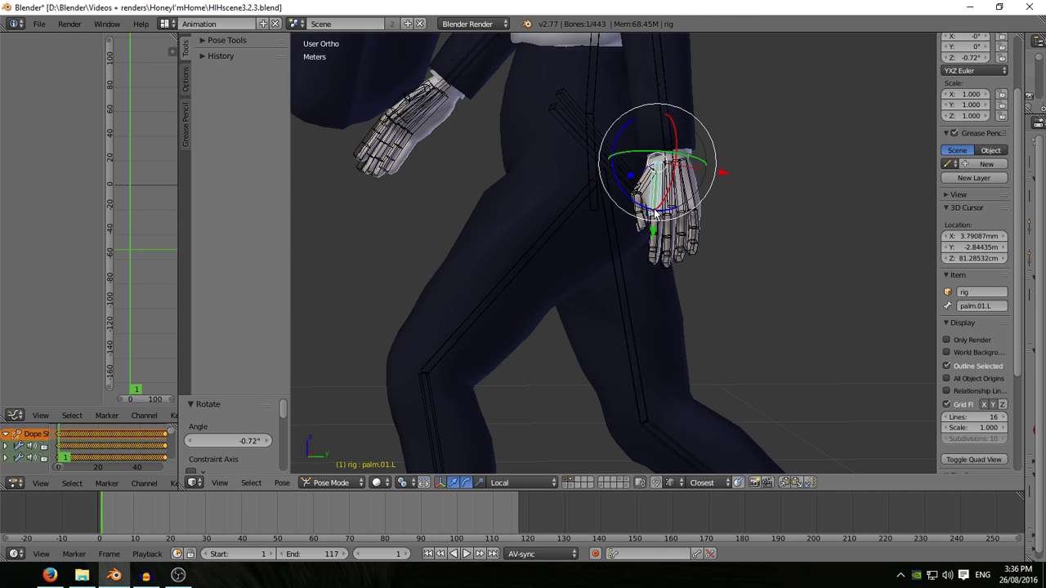
pyautogui.rightClick(694, 199)
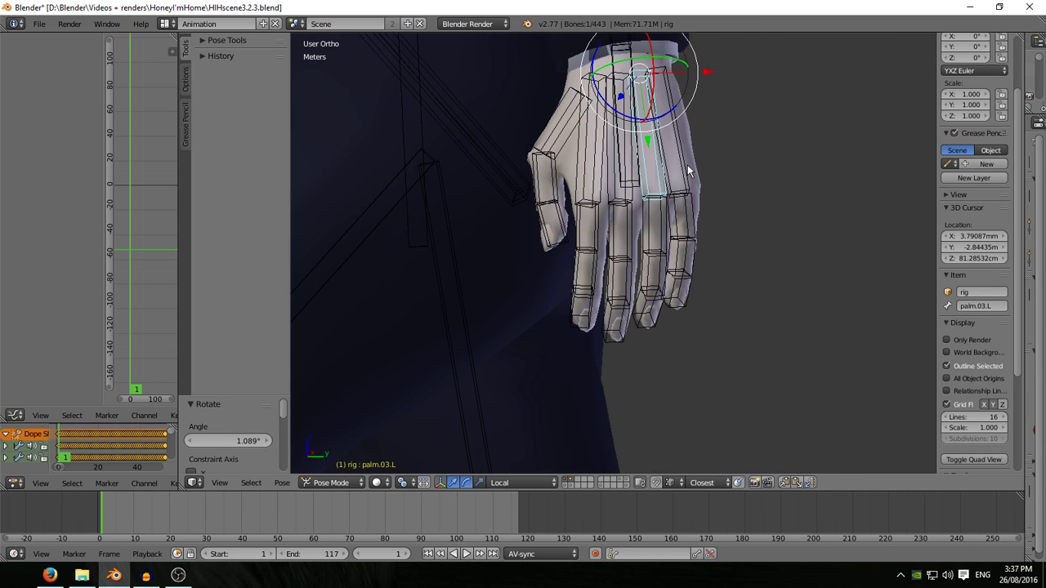
# Select all palm, thumb and finger bones of the left hand and insert a keyframe for them at frame 1.
pyautogui.keyDown('shift'); pyautogui.rightClick(648, 194); pyautogui.keyUp('shift')
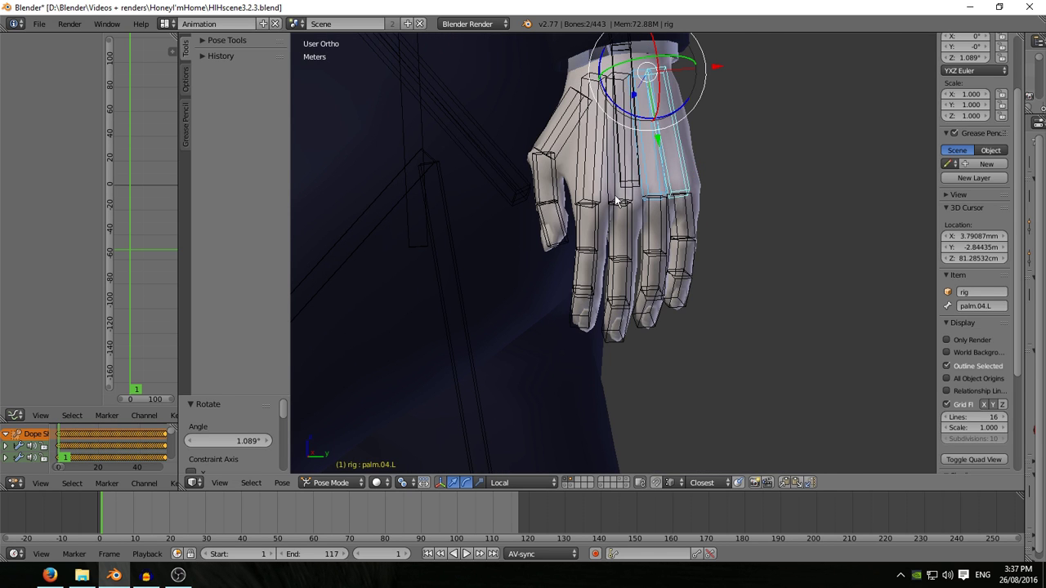
pyautogui.keyDown('shift'); pyautogui.rightClick(613, 203); pyautogui.keyUp('shift')
pyautogui.keyDown('shift'); pyautogui.rightClick(599, 202); pyautogui.keyUp('shift')
pyautogui.keyDown('shift'); pyautogui.rightClick(558, 151); pyautogui.keyUp('shift')
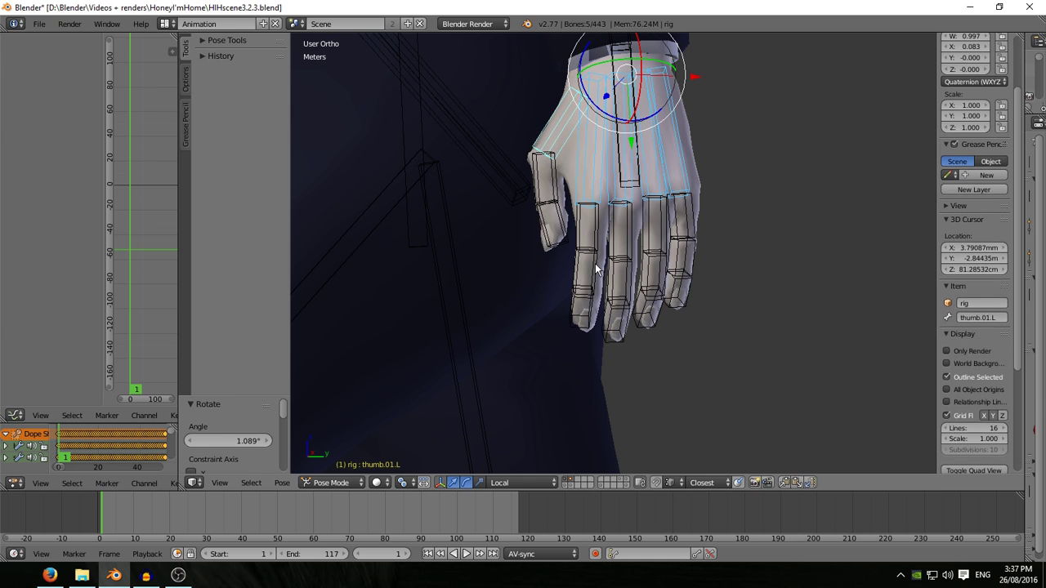
pyautogui.press('c')
pyautogui.moveTo(555, 224)
pyautogui.mouseDown()
pyautogui.moveTo(635, 281)
pyautogui.moveTo(682, 261)
pyautogui.mouseUp()
pyautogui.rightClick(681, 255)
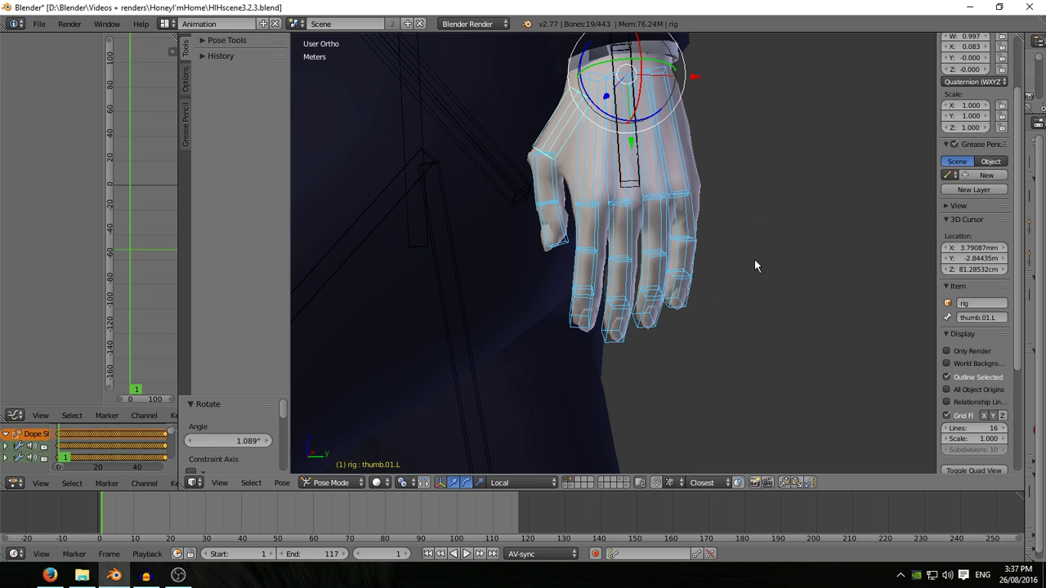
pyautogui.press('i')
pyautogui.click(754, 259)
# Select the three thumb bones of the right hand and rotate them about 7.6° around local X.
pyautogui.scroll(-3, 745, 273)
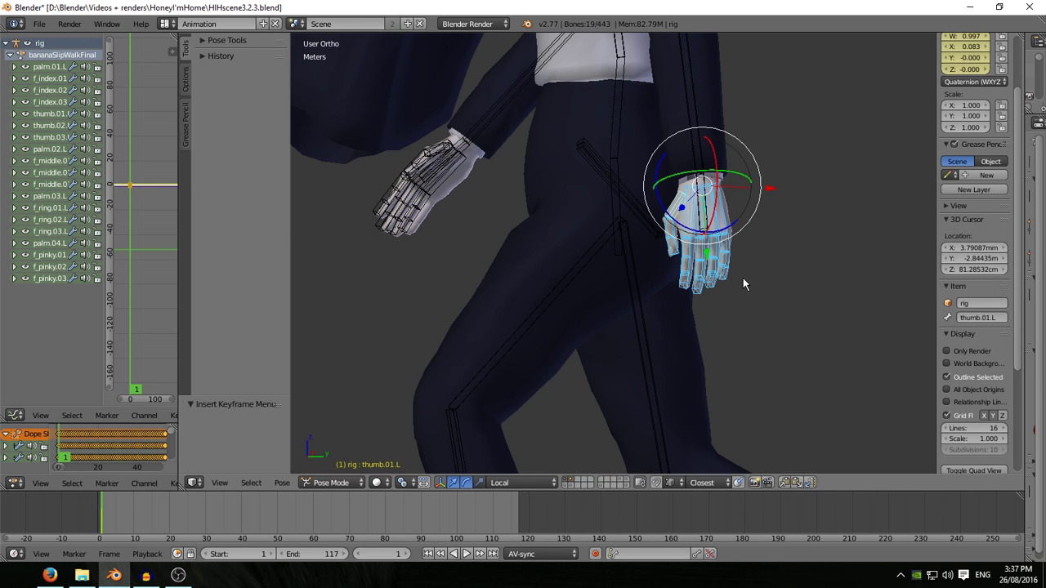
pyautogui.moveTo(422, 278); pyautogui.dragTo(512, 259, button='middle')
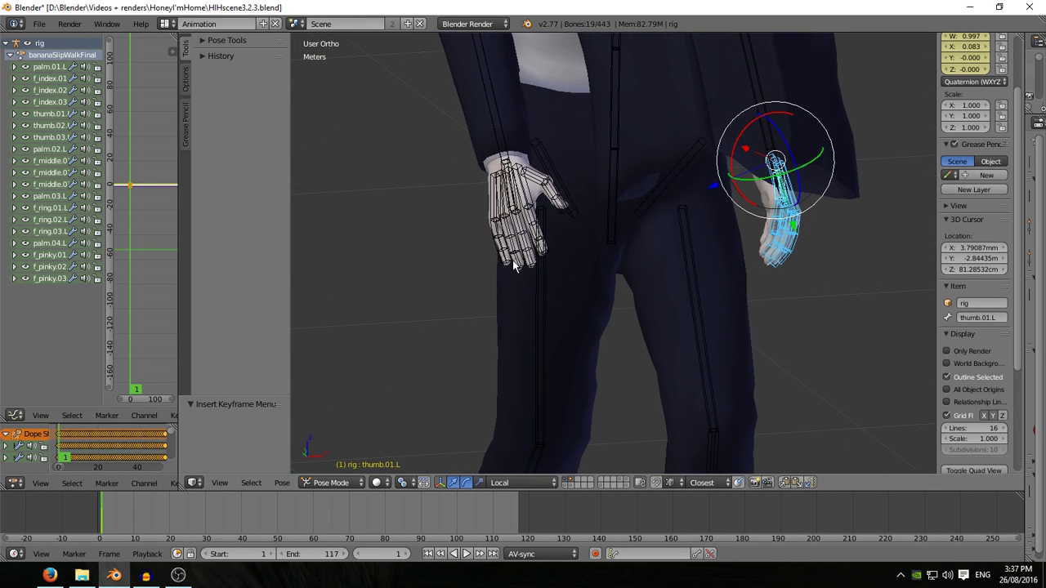
pyautogui.scroll(4, 512, 259)
pyautogui.keyDown('shift'); pyautogui.moveTo(508, 183); pyautogui.dragTo(432, 237, button='middle'); pyautogui.keyUp('shift')
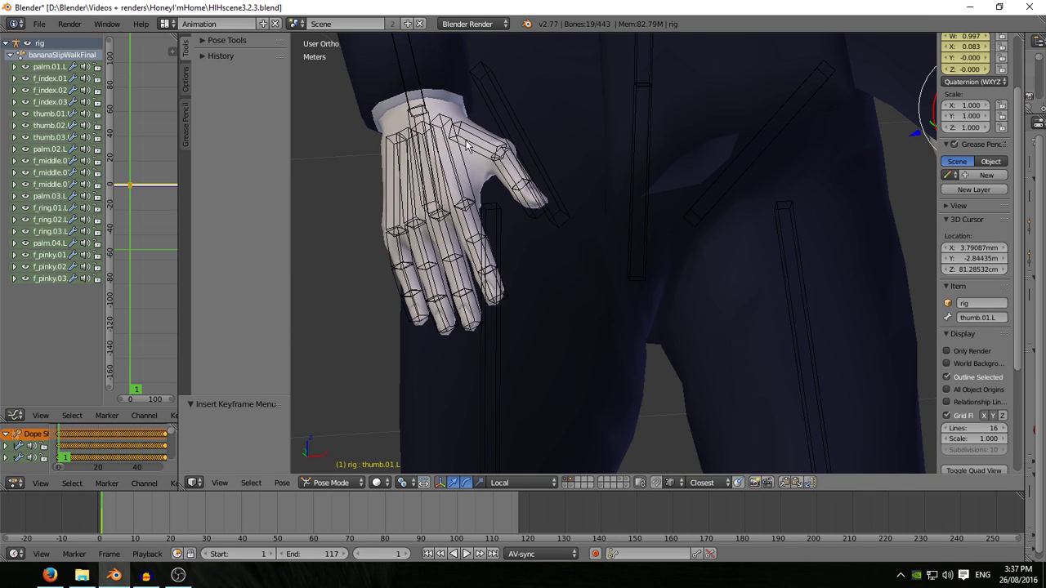
pyautogui.rightClick(478, 140)
pyautogui.rightClick(533, 200)
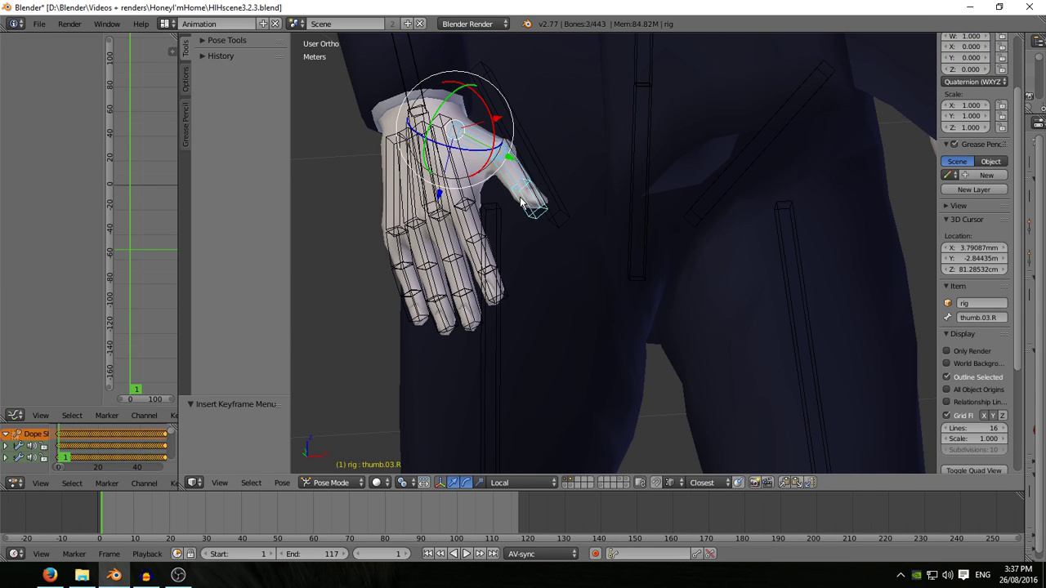
pyautogui.moveTo(533, 200); pyautogui.dragTo(492, 136, button='middle')
pyautogui.moveTo(500, 116); pyautogui.dragTo(502, 120)
pyautogui.moveTo(502, 120); pyautogui.dragTo(478, 231, button='middle')
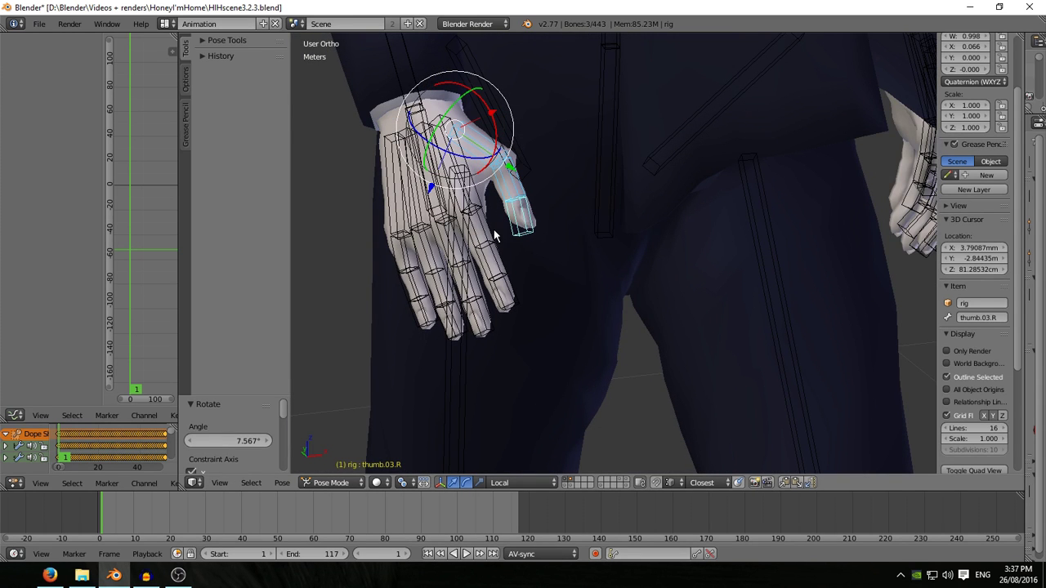
# Select all twelve finger bones of the right hand, without thumb and palm, and rotate them about 4.8° around local X.
pyautogui.moveTo(546, 305); pyautogui.dragTo(480, 305, button='middle')
pyautogui.press('a')
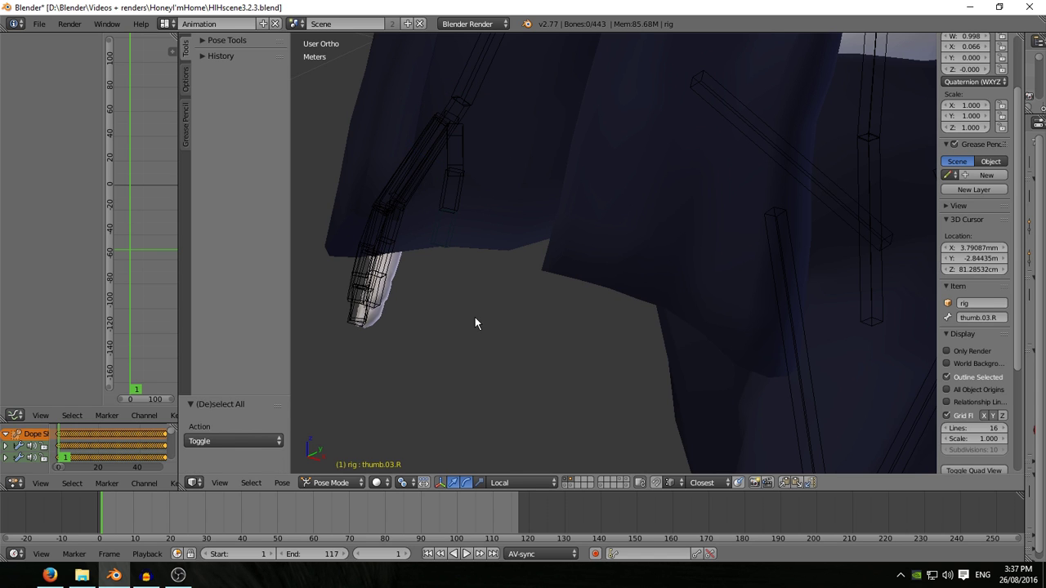
pyautogui.press('c')
pyautogui.moveTo(367, 281); pyautogui.dragTo(362, 338)
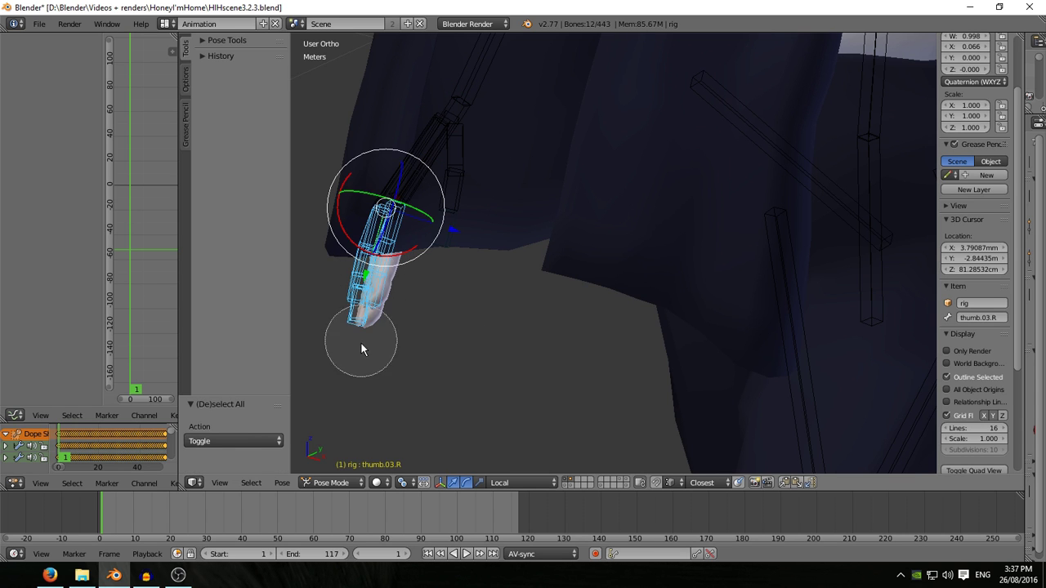
pyautogui.rightClick(395, 309)
pyautogui.moveTo(355, 245); pyautogui.dragTo(357, 235)
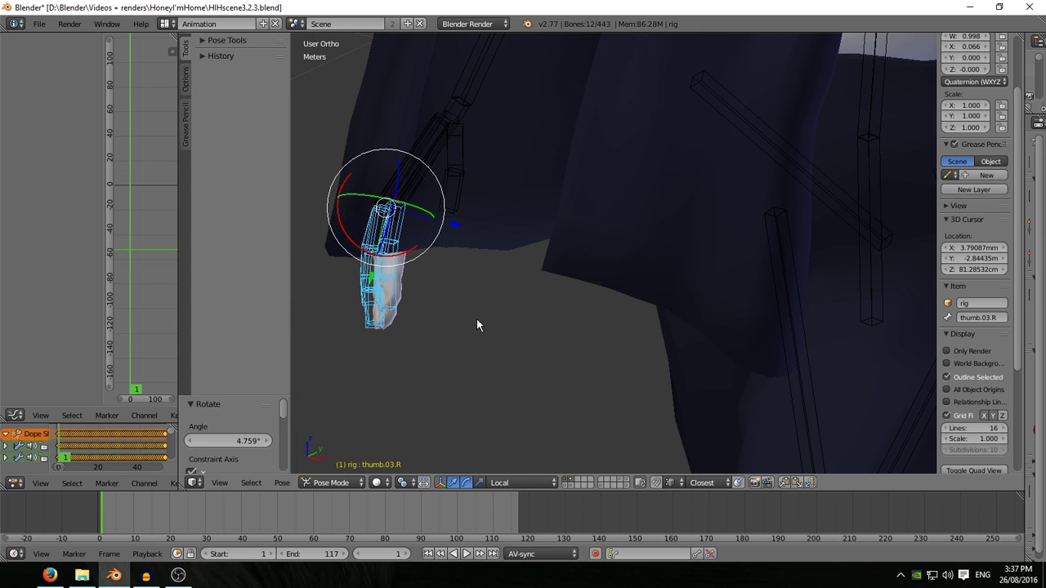
# Drop the base finger bones from the selection and rotate the right hand's middle and tip segments about 7.8° around local X.
pyautogui.press('c')
pyautogui.middleClick(383, 197)
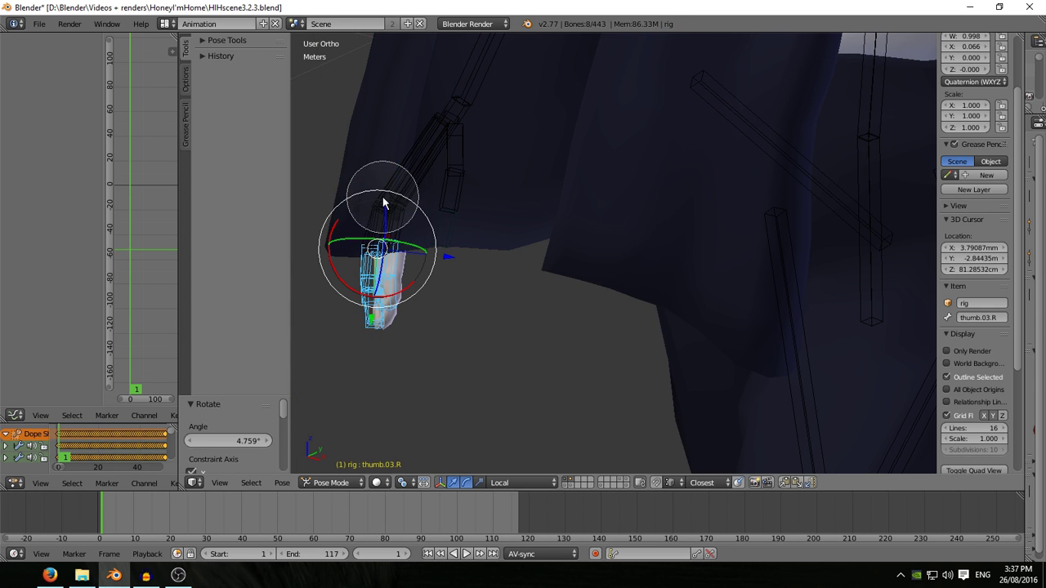
pyautogui.rightClick(383, 197)
pyautogui.moveTo(335, 274); pyautogui.dragTo(337, 273)
# Reduce the selection to the right hand's four fingertip bones and rotate them about 13.5° around local X.
pyautogui.press('c')
pyautogui.moveTo(401, 215)
pyautogui.mouseDown(button='middle')
pyautogui.moveTo(372, 230)
pyautogui.moveTo(354, 325)
pyautogui.mouseUp(button='middle')
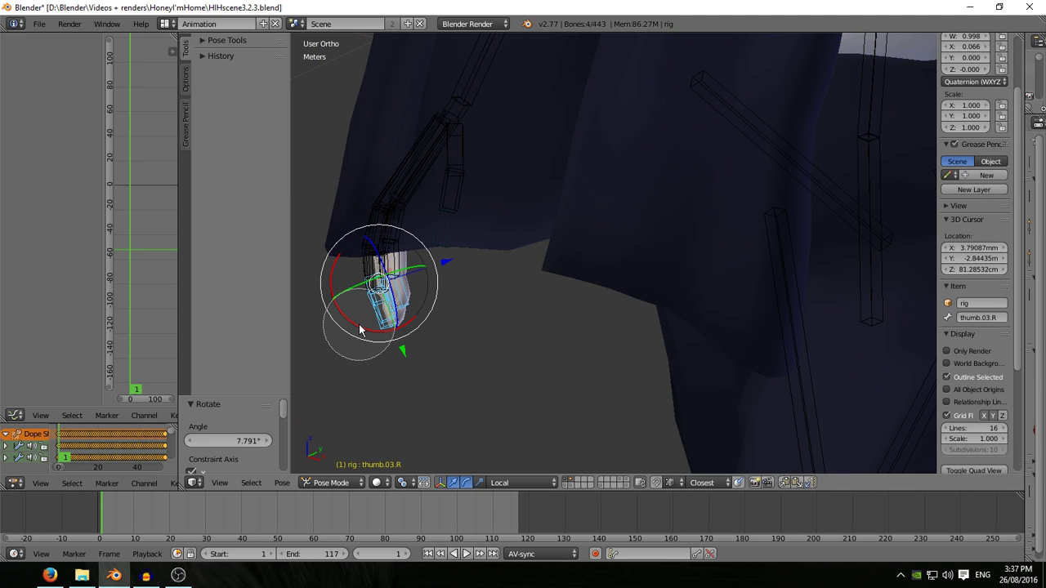
pyautogui.rightClick(362, 329)
pyautogui.moveTo(360, 330); pyautogui.dragTo(367, 327)
# Select the right hand's three thumb bones and rotate them about 5.7° around local Z.
pyautogui.moveTo(391, 324); pyautogui.dragTo(514, 327, button='middle')
pyautogui.rightClick(415, 144)
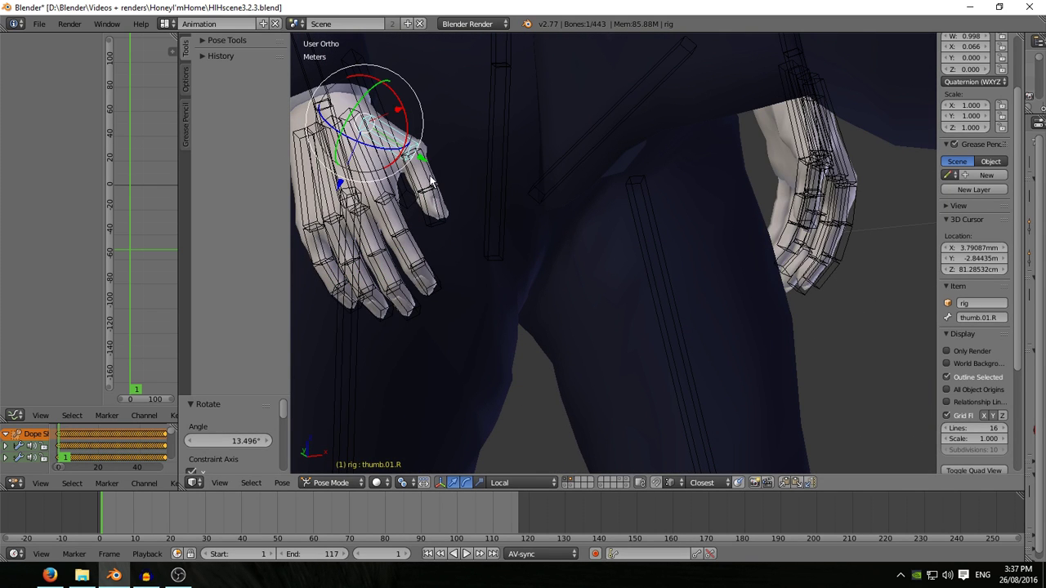
pyautogui.keyDown('shift'); pyautogui.rightClick(430, 178); pyautogui.keyUp('shift')
pyautogui.keyDown('shift'); pyautogui.rightClick(436, 204); pyautogui.keyUp('shift')
pyautogui.moveTo(436, 206); pyautogui.dragTo(409, 266, button='middle')
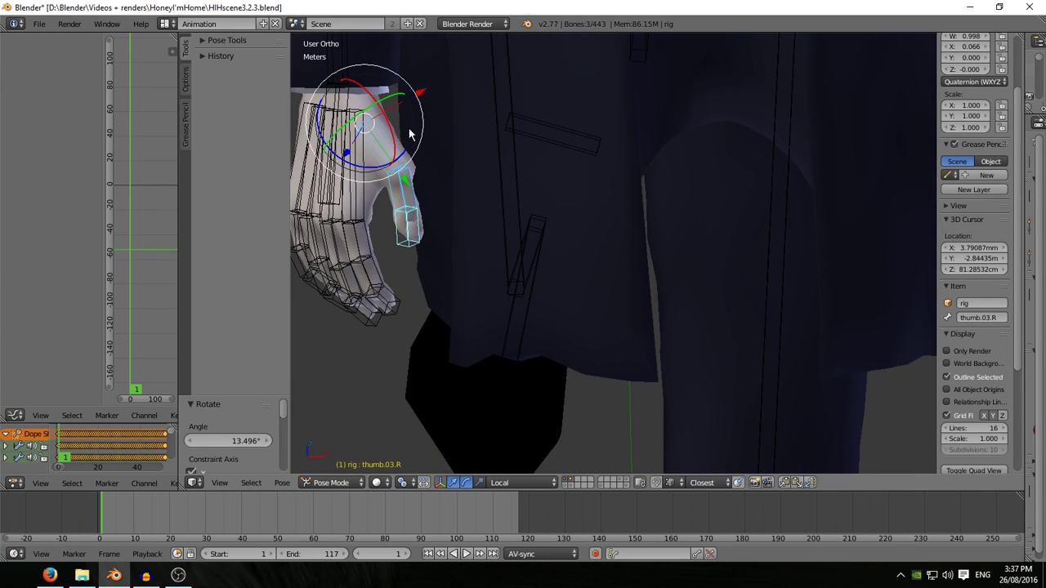
pyautogui.moveTo(364, 170); pyautogui.dragTo(358, 167)
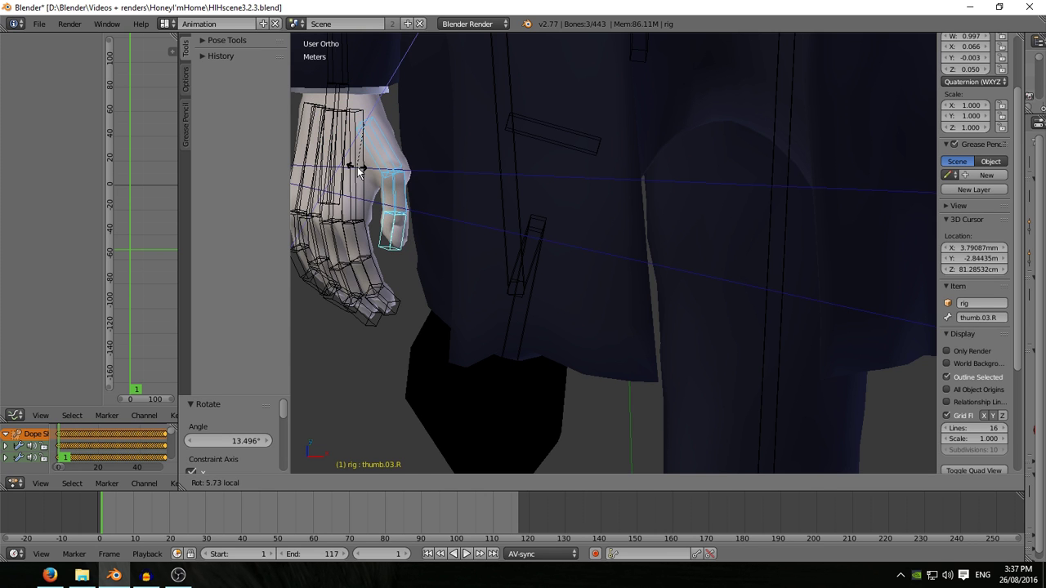
# Extend the selection from the thumb to all palm and finger bones of the right hand.
pyautogui.moveTo(363, 173); pyautogui.dragTo(404, 181, button='middle')
pyautogui.keyDown('shift'); pyautogui.rightClick(414, 203); pyautogui.keyUp('shift')
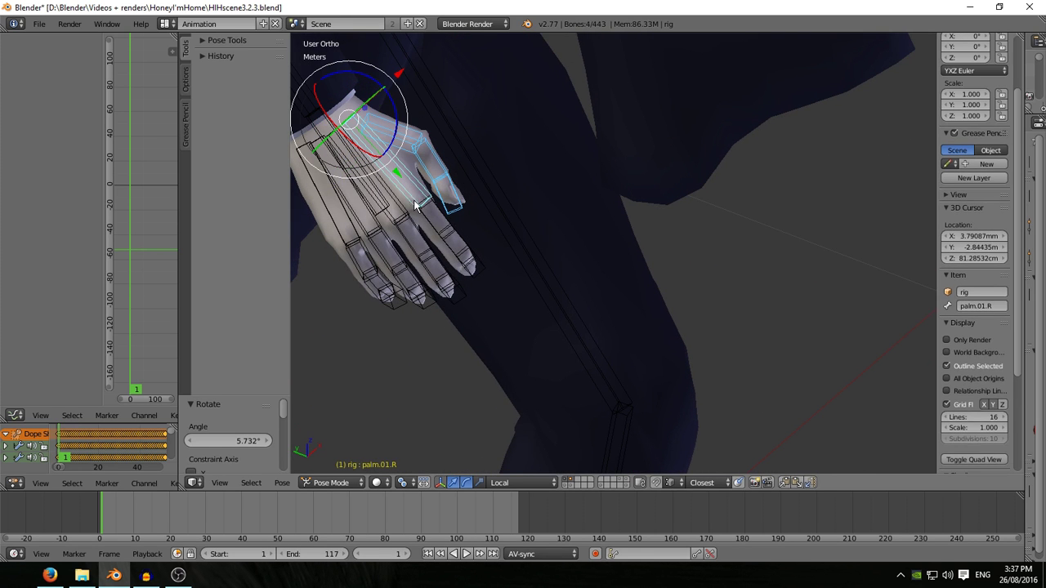
pyautogui.keyDown('shift'); pyautogui.rightClick(433, 223); pyautogui.keyUp('shift')
pyautogui.keyDown('shift'); pyautogui.rightClick(455, 250); pyautogui.keyUp('shift')
pyautogui.keyDown('shift'); pyautogui.rightClick(469, 271); pyautogui.keyUp('shift')
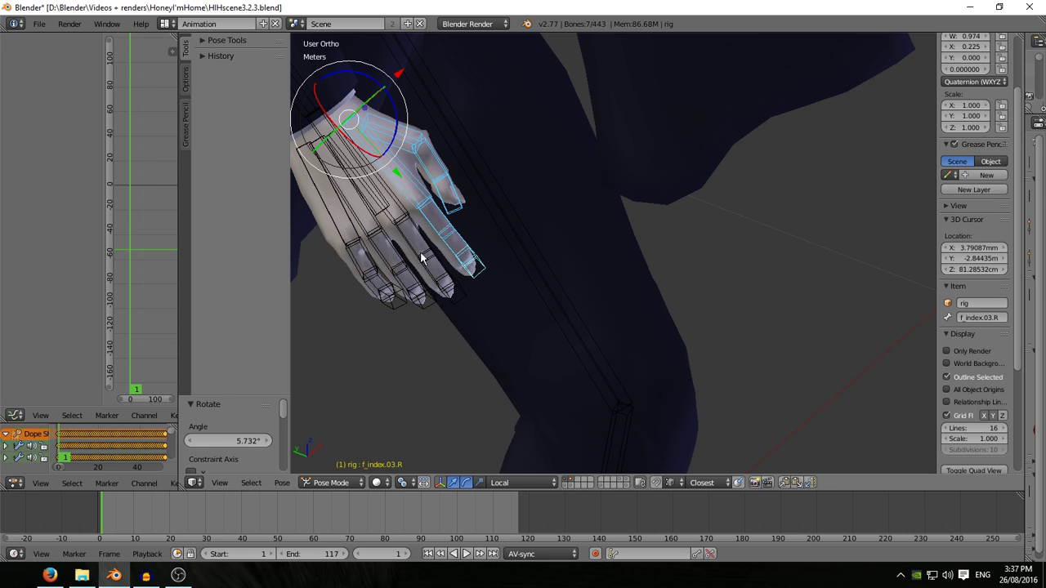
pyautogui.press('c')
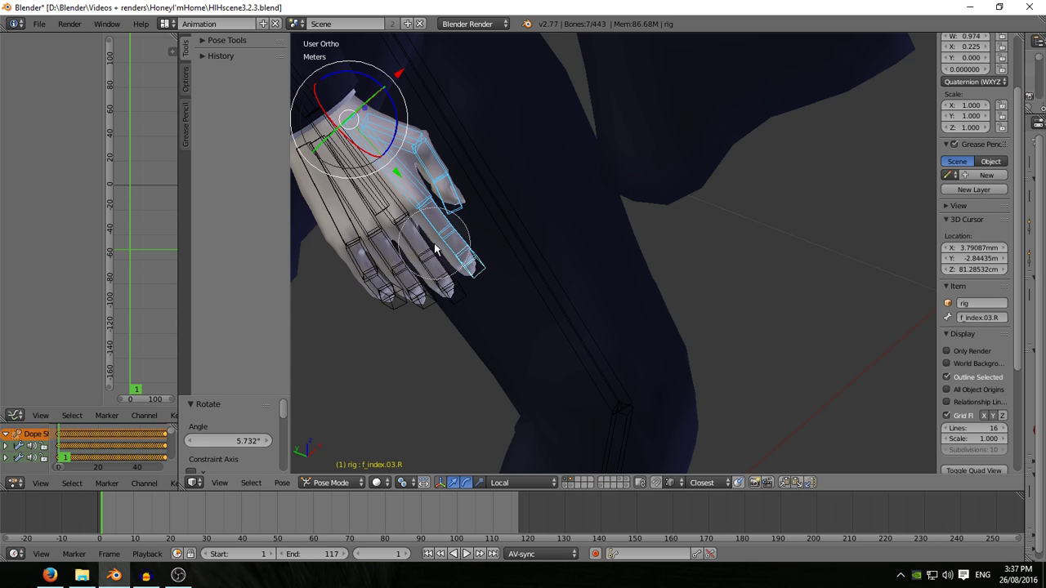
pyautogui.moveTo(425, 248)
pyautogui.mouseDown()
pyautogui.moveTo(368, 296)
pyautogui.moveTo(359, 258)
pyautogui.mouseUp()
pyautogui.press('Escape')
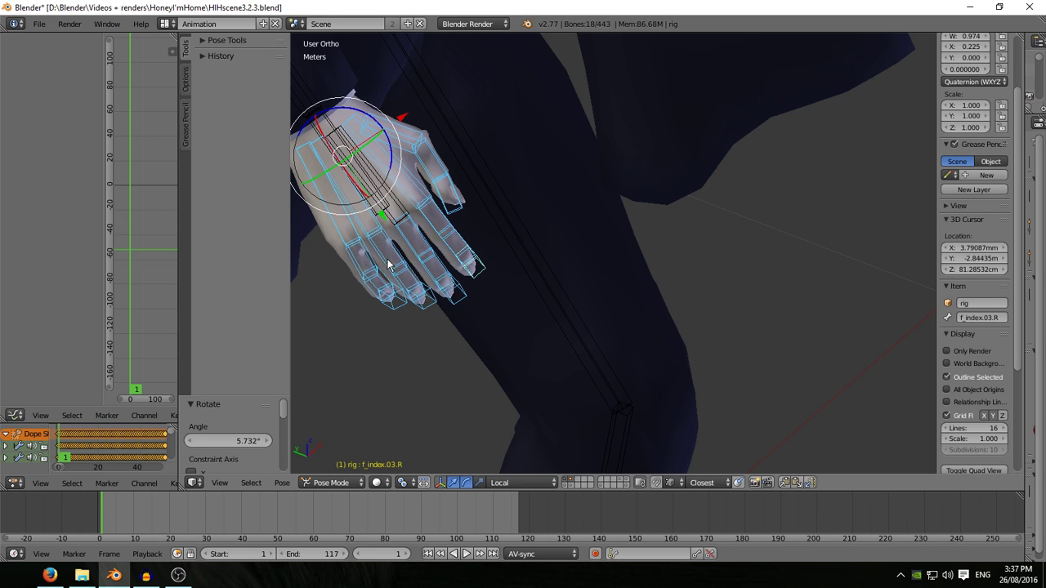
pyautogui.keyDown('shift'); pyautogui.rightClick(403, 211); pyautogui.keyUp('shift')
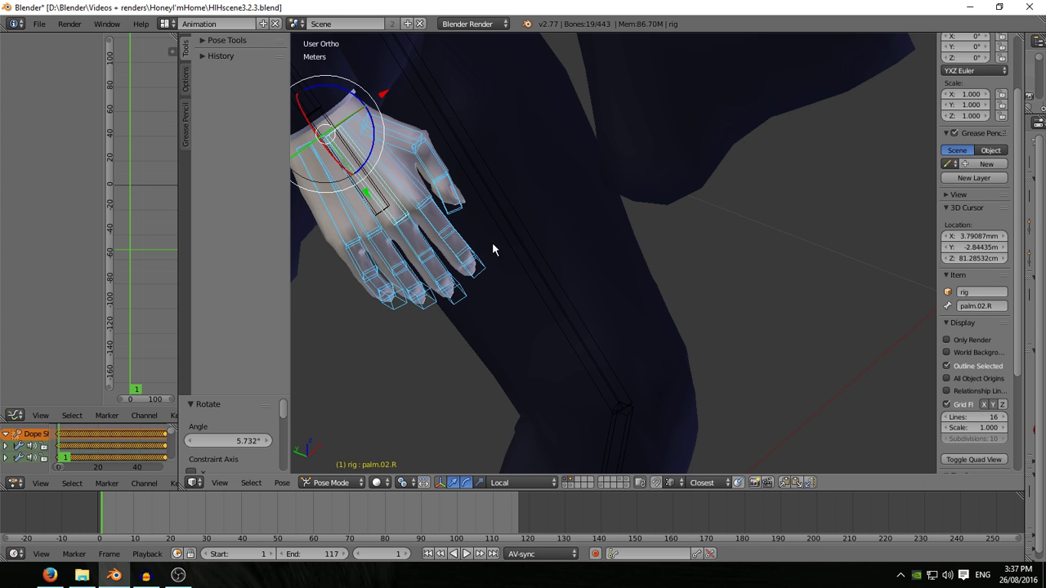
# Add the left hand's palm, thumb and finger bones to the right hand's selection.
pyautogui.scroll(-3, 572, 219)
pyautogui.moveTo(709, 222); pyautogui.dragTo(646, 201, button='middle')
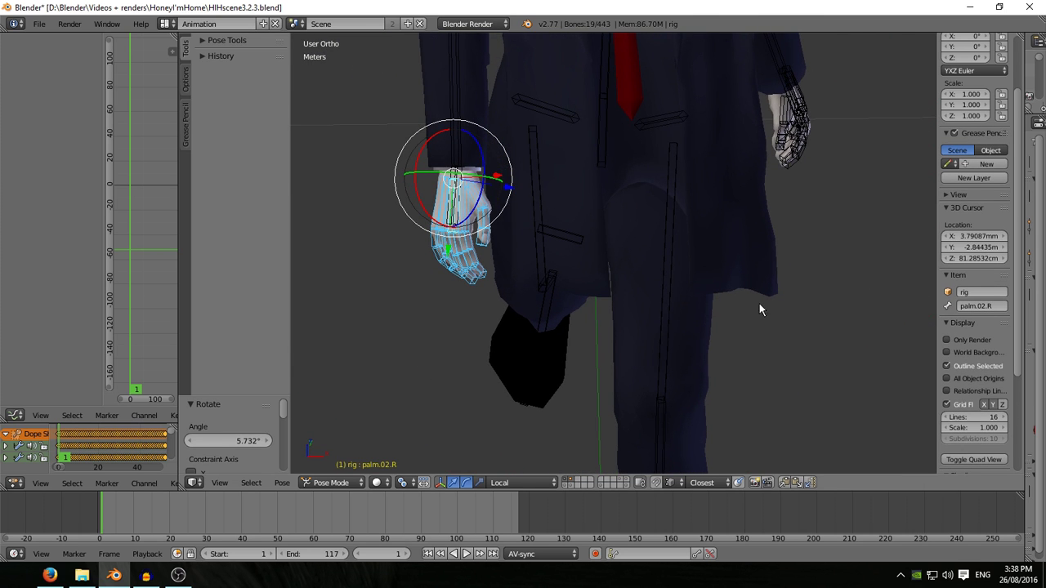
pyautogui.moveTo(789, 295); pyautogui.dragTo(815, 217, button='middle')
pyautogui.keyDown('shift'); pyautogui.rightClick(816, 216); pyautogui.keyUp('shift')
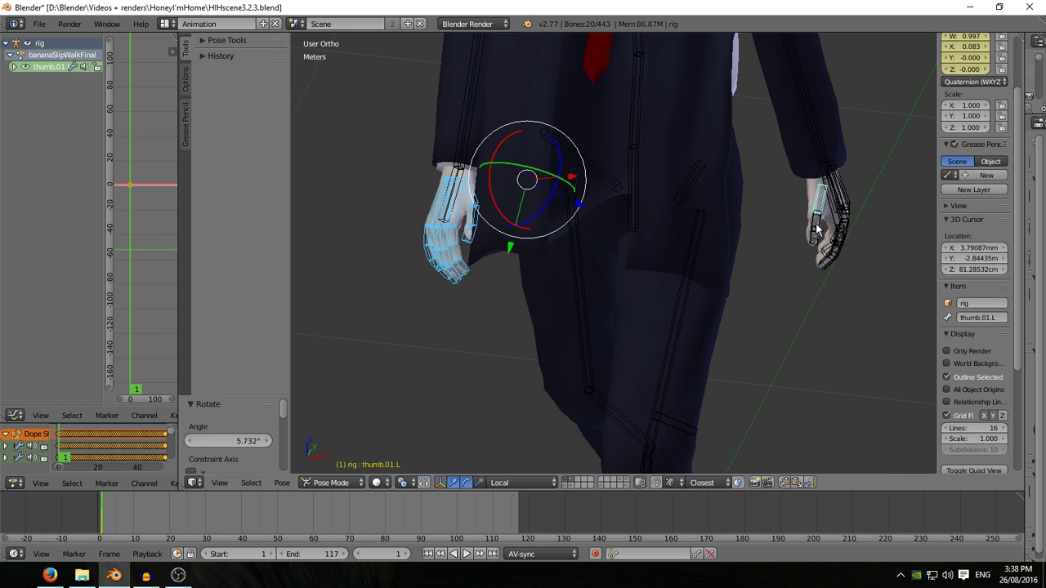
pyautogui.press('c')
pyautogui.moveTo(828, 245); pyautogui.dragTo(829, 237)
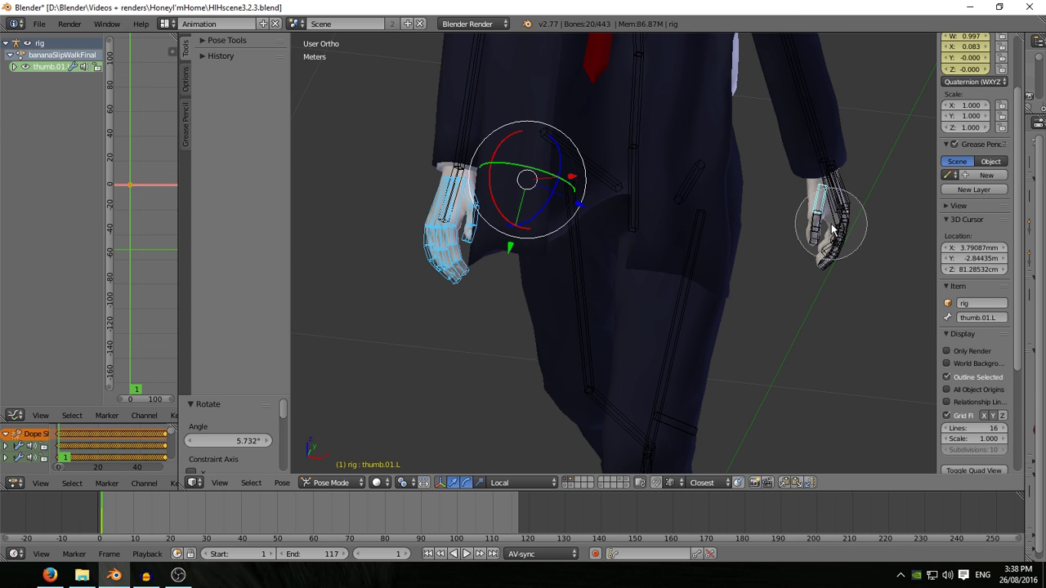
pyautogui.rightClick(840, 269)
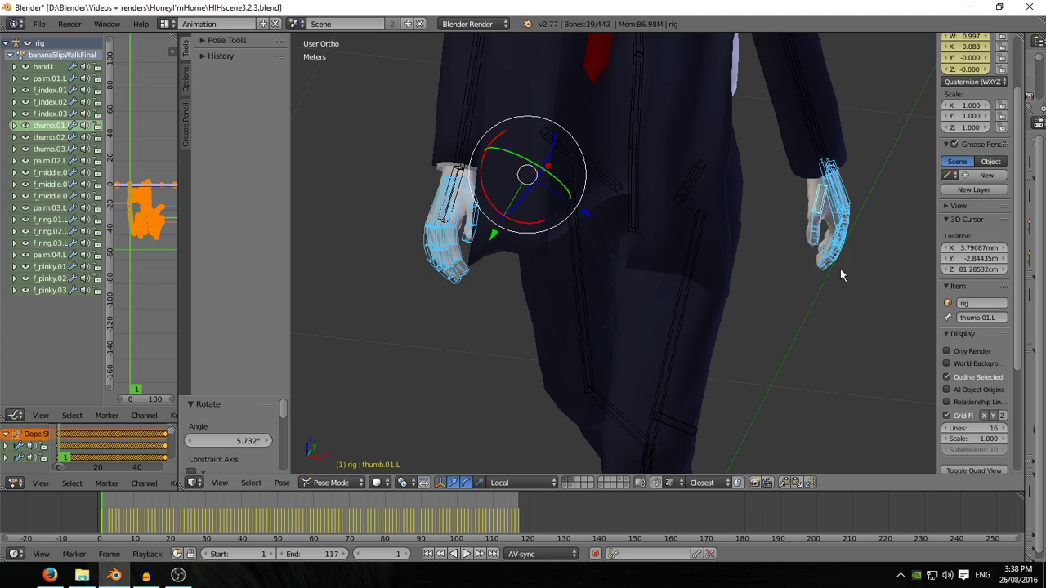
# Remove hand.L from the selection and insert a keyframe for both hands' palm, thumb and finger bones at frame 1.
pyautogui.moveTo(840, 269)
pyautogui.mouseDown(button='middle')
pyautogui.moveTo(798, 274)
pyautogui.moveTo(784, 256)
pyautogui.mouseUp(button='middle')
pyautogui.keyDown('shift'); pyautogui.rightClick(791, 274); pyautogui.keyUp('shift')
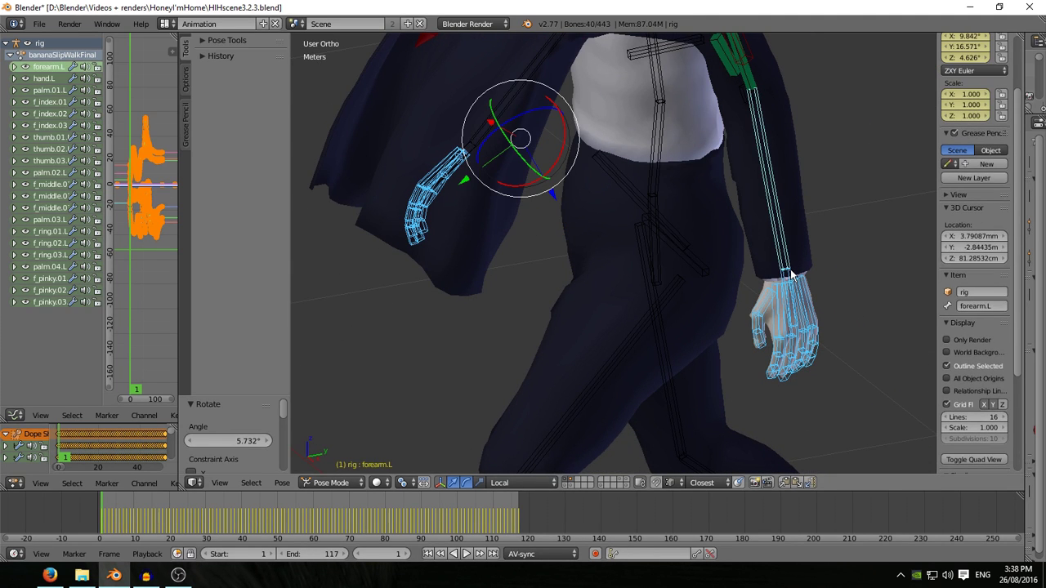
pyautogui.keyDown('shift'); pyautogui.rightClick(790, 276); pyautogui.keyUp('shift')
pyautogui.keyDown('shift'); pyautogui.rightClick(790, 276); pyautogui.keyUp('shift')
pyautogui.keyDown('shift'); pyautogui.rightClick(789, 250); pyautogui.keyUp('shift')
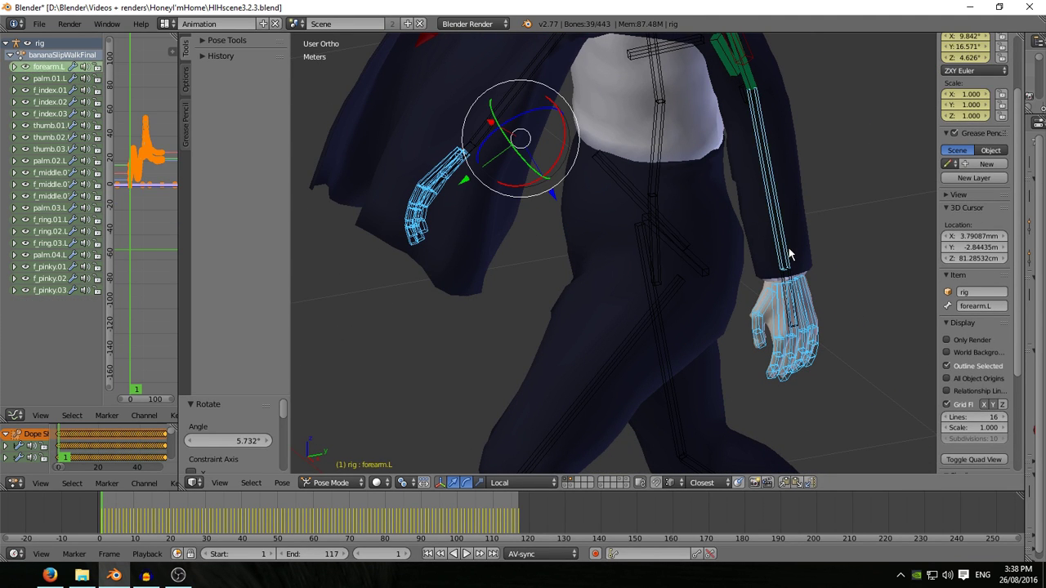
pyautogui.keyDown('shift'); pyautogui.rightClick(789, 250); pyautogui.keyUp('shift')
pyautogui.keyDown('shift'); pyautogui.moveTo(703, 337); pyautogui.dragTo(742, 274, button='middle'); pyautogui.keyUp('shift')
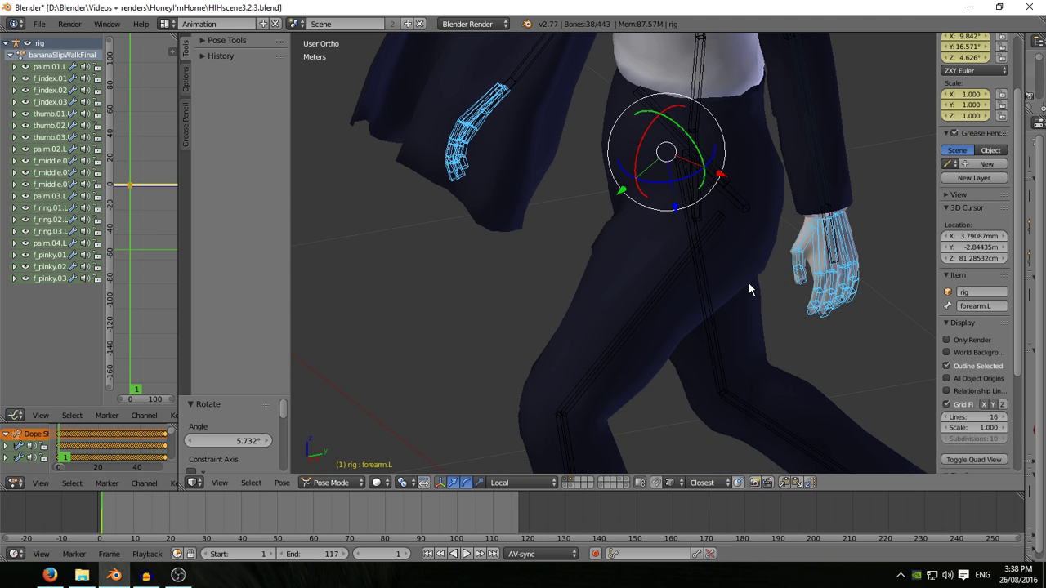
pyautogui.press('i')
pyautogui.click(719, 289)
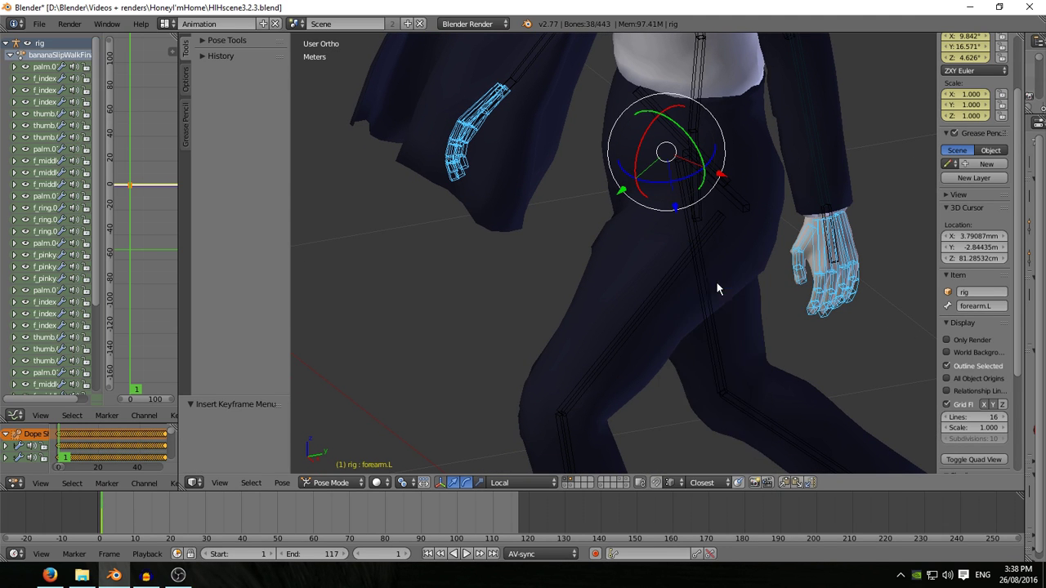
# Play the animation of the whole character and stop it on frame 54, just as the slip begins.
pyautogui.moveTo(715, 281); pyautogui.dragTo(597, 298, button='middle')
pyautogui.scroll(-2, 598, 299)
pyautogui.scroll(-9, 598, 306)
pyautogui.keyDown('shift'); pyautogui.moveTo(456, 357); pyautogui.dragTo(543, 325, button='middle'); pyautogui.keyUp('shift')
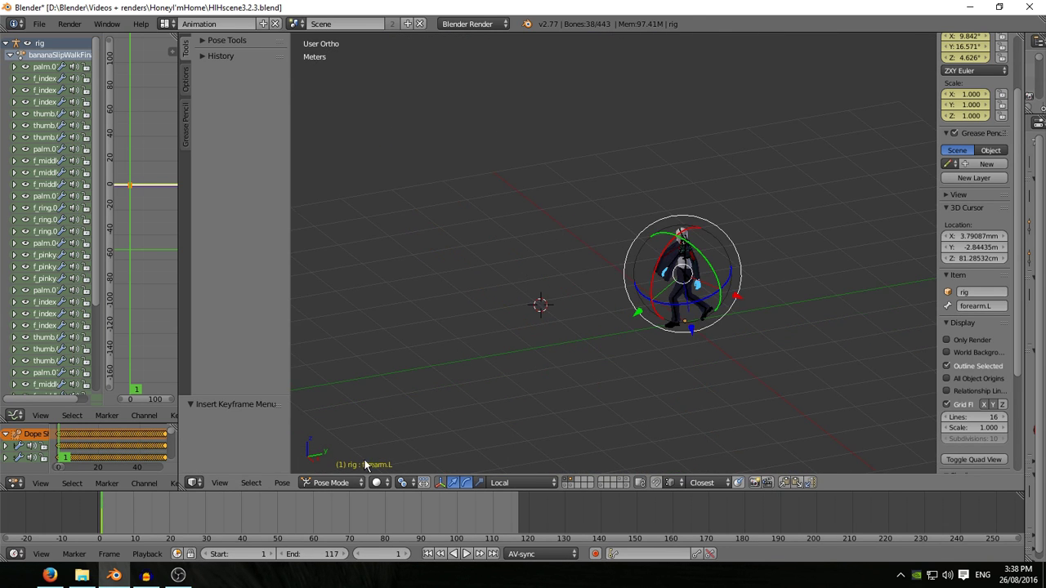
pyautogui.hotkey('alt', 'a')
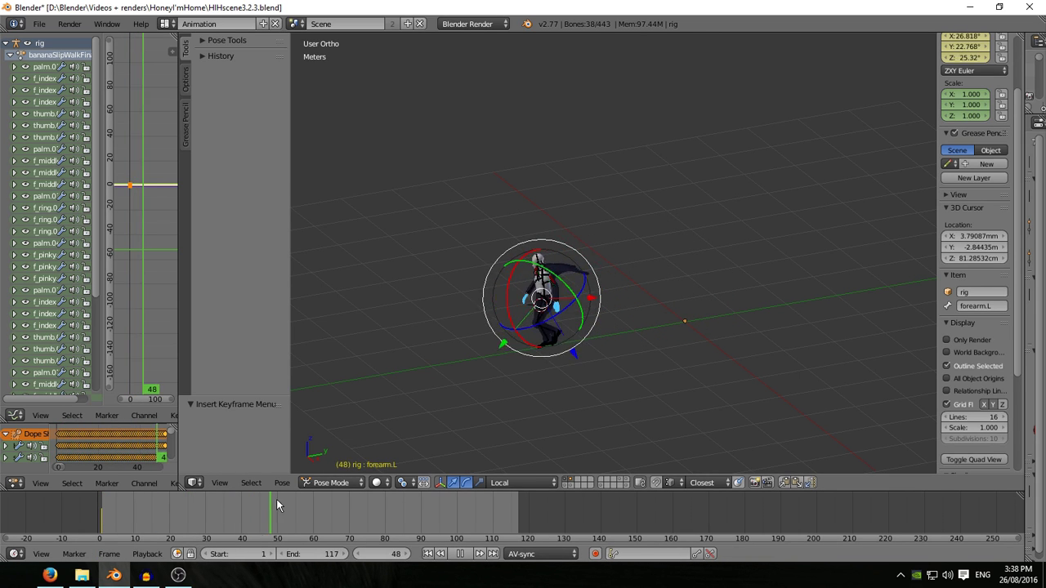
pyautogui.moveTo(283, 500); pyautogui.dragTo(294, 503)
pyautogui.hotkey('alt', 'a')
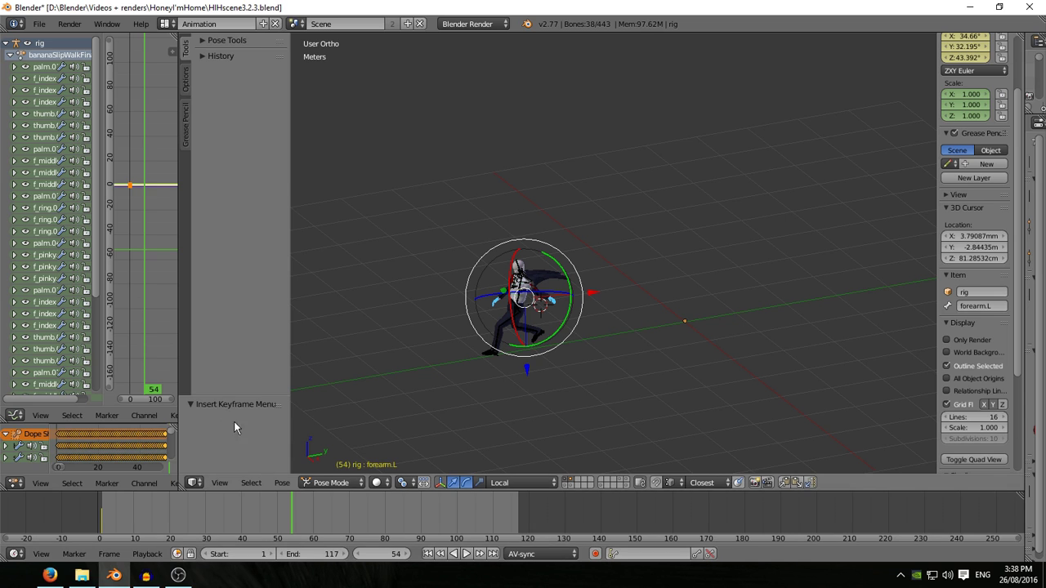
# Widen the Graph Editor and duplicate the hand bones' frame 1 keyframes along the time axis to frame 54.
pyautogui.moveTo(178, 384); pyautogui.dragTo(398, 384)
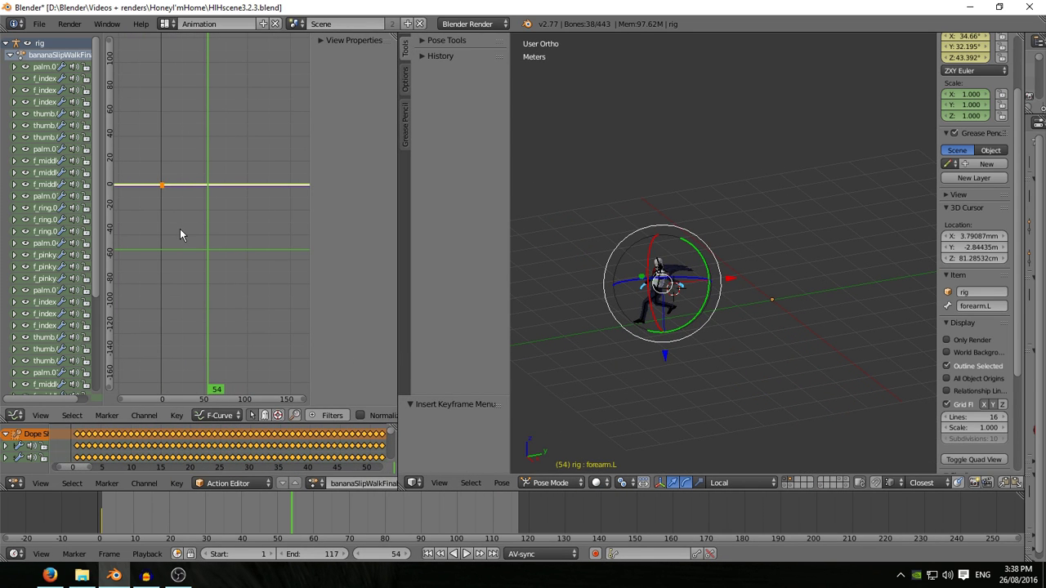
pyautogui.press('g')
pyautogui.press('x')
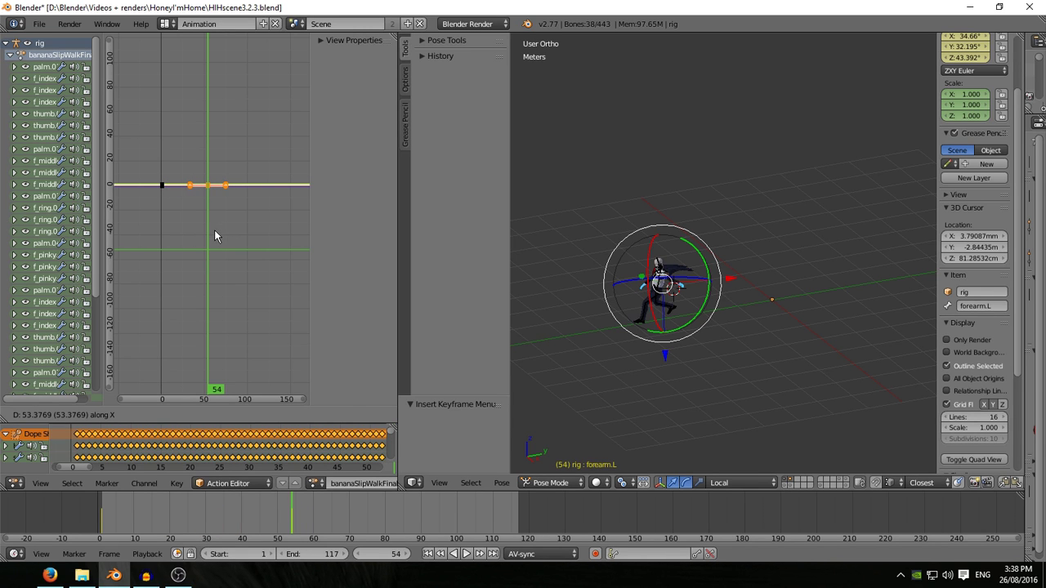
pyautogui.click(214, 236)
# Go to frame 61 and clear the pose rotation of the selected bones in both hands.
pyautogui.moveTo(594, 345); pyautogui.dragTo(683, 342, button='middle')
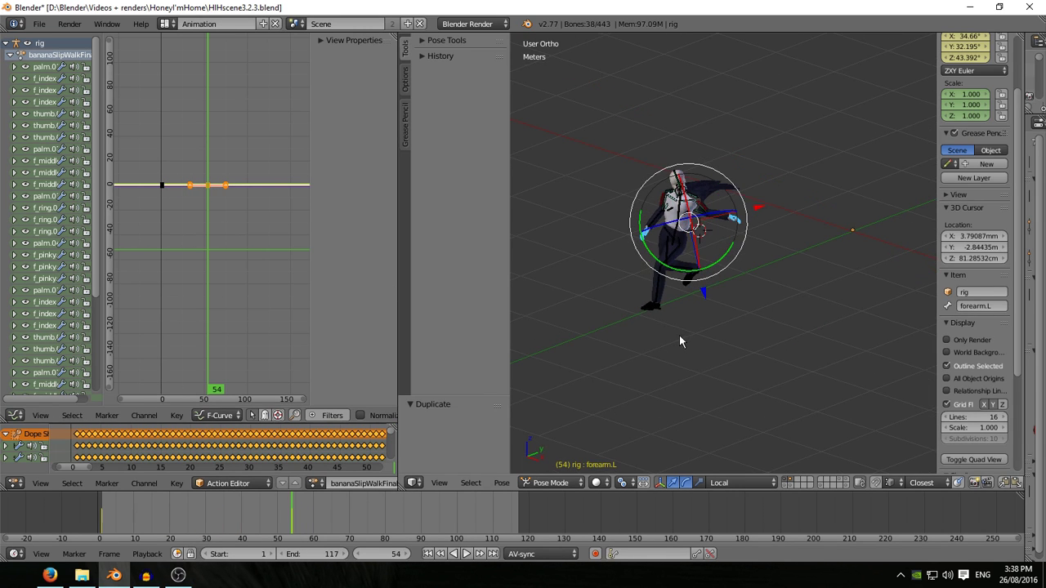
pyautogui.scroll(12, 209, 300)
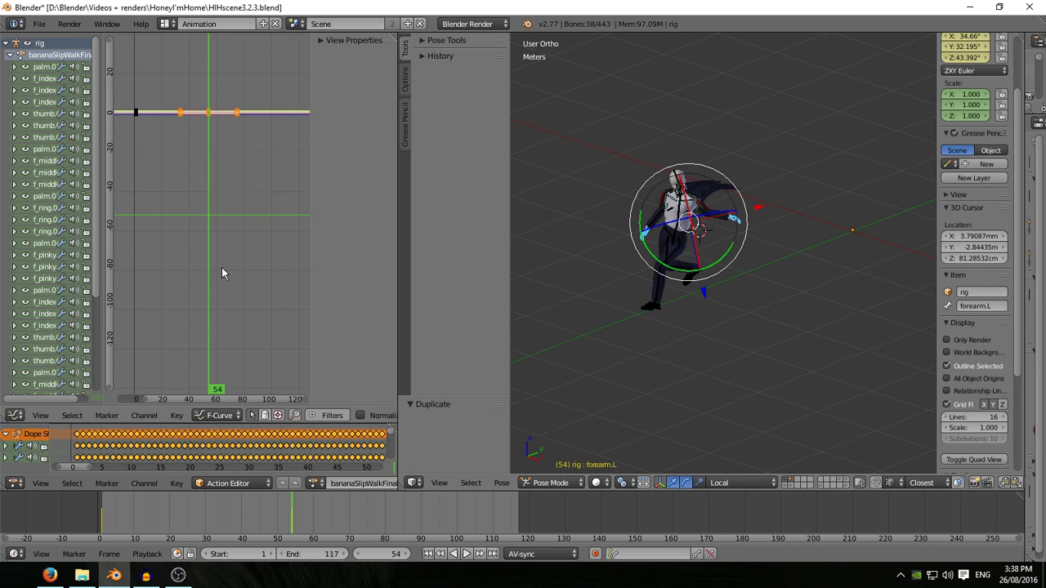
pyautogui.moveTo(226, 158); pyautogui.dragTo(219, 329, button='middle')
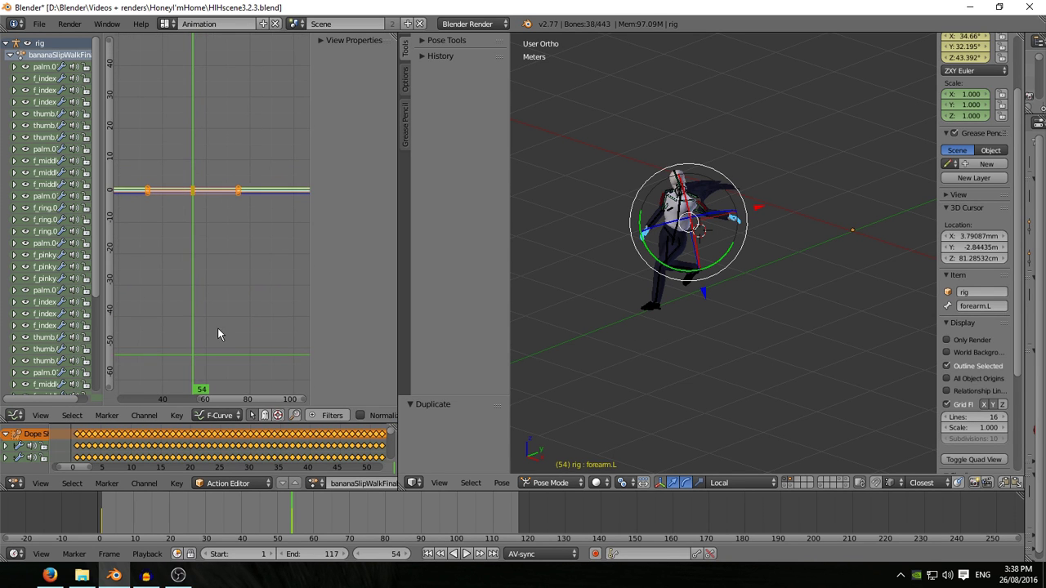
pyautogui.click(317, 518)
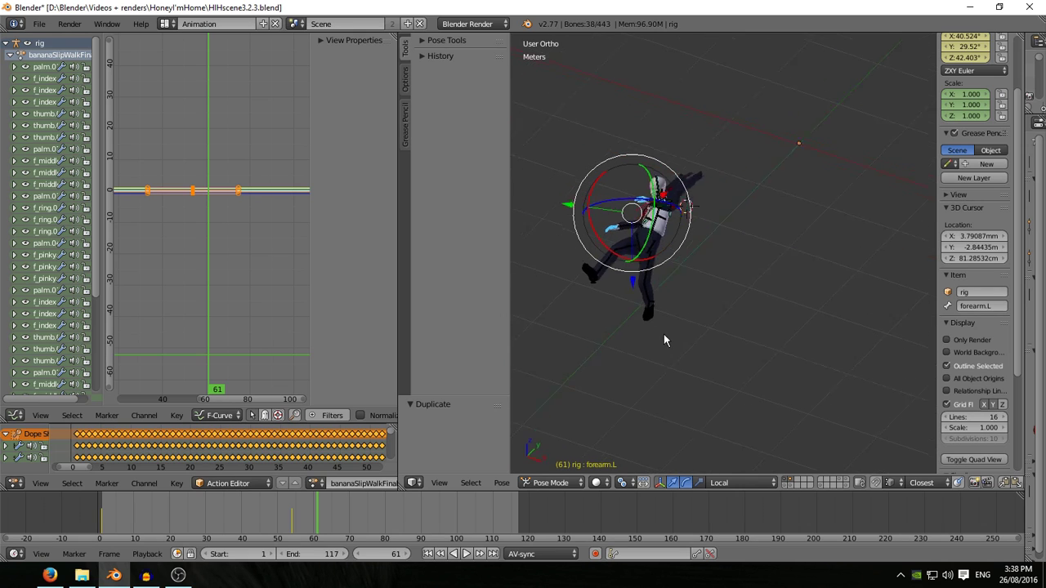
pyautogui.moveTo(664, 340); pyautogui.dragTo(677, 344, button='middle')
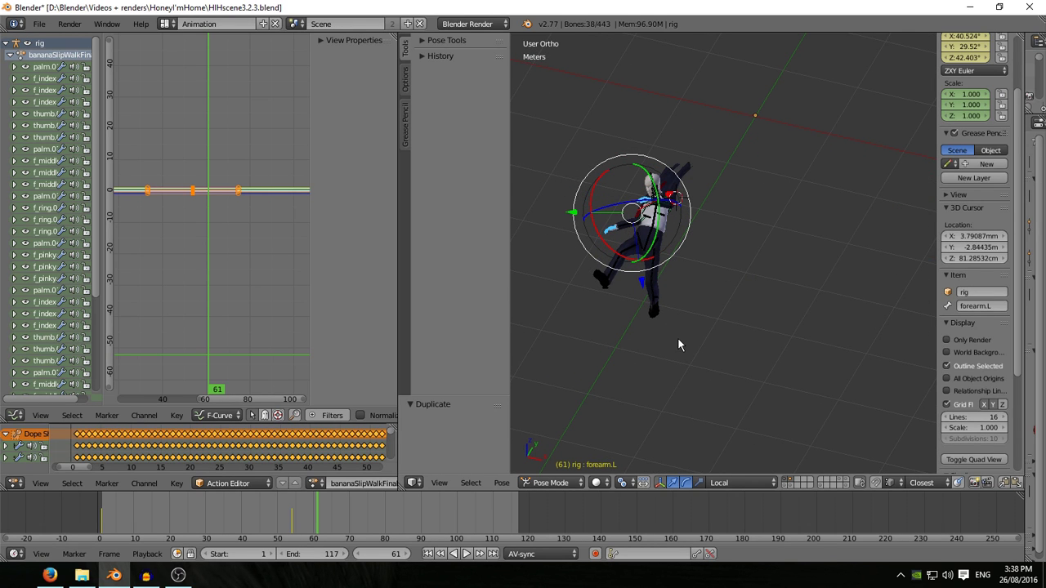
pyautogui.hotkey('alt', 'r')
pyautogui.scroll(4, 621, 335)
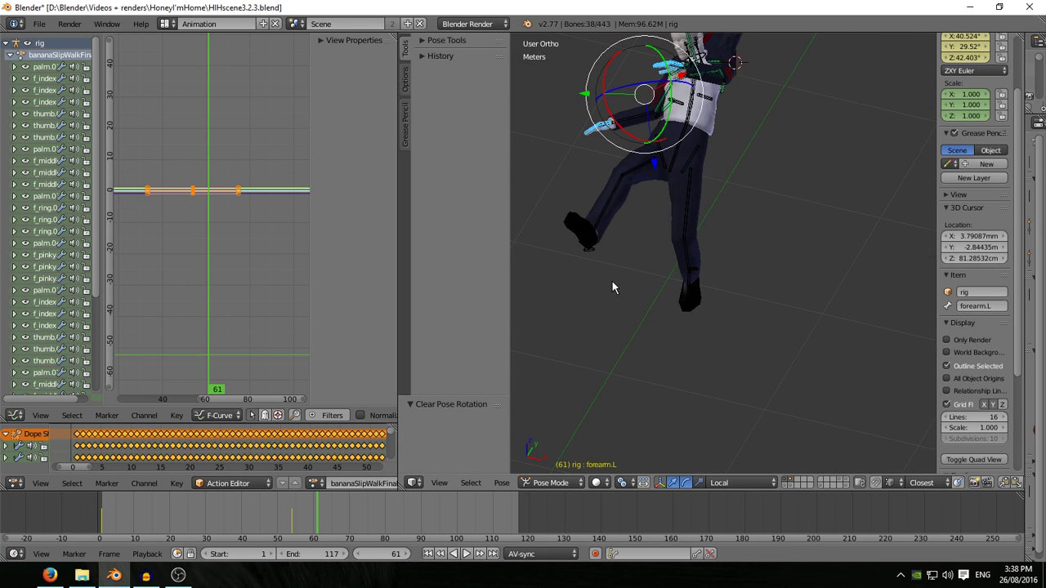
# Rotate the selected bones of both hands about -5.8° around local X and insert a keyframe for them at frame 61.
pyautogui.moveTo(616, 341); pyautogui.dragTo(717, 237, button='middle')
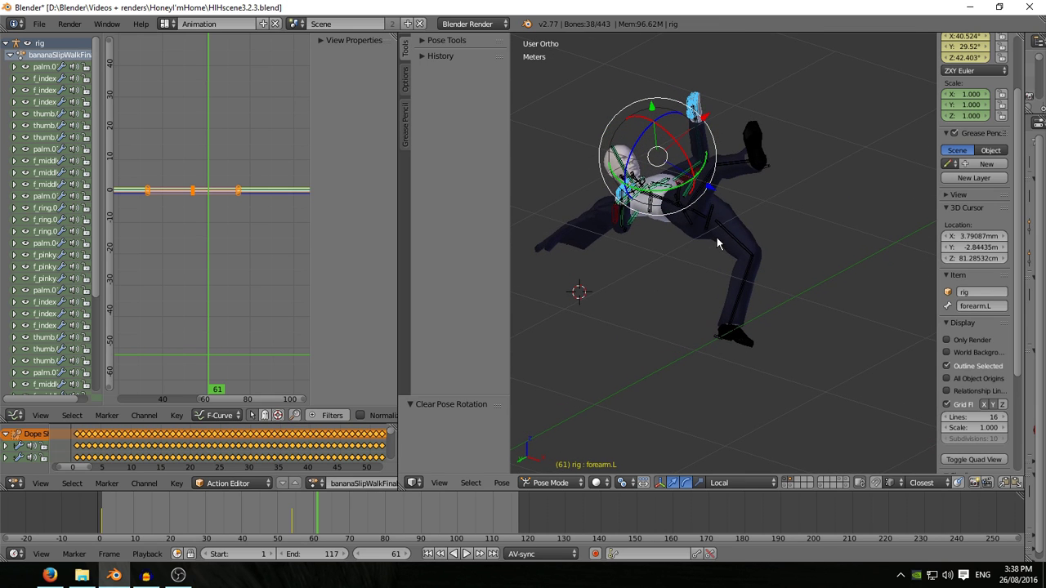
pyautogui.moveTo(675, 143); pyautogui.dragTo(675, 138)
pyautogui.moveTo(609, 196); pyautogui.dragTo(702, 287, button='middle')
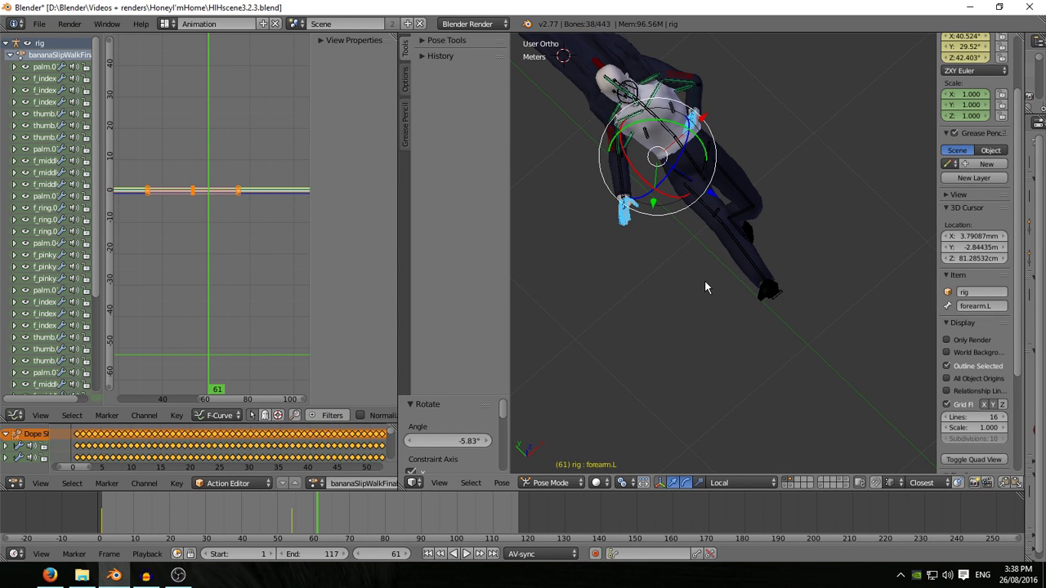
pyautogui.press('i')
pyautogui.click(705, 280)
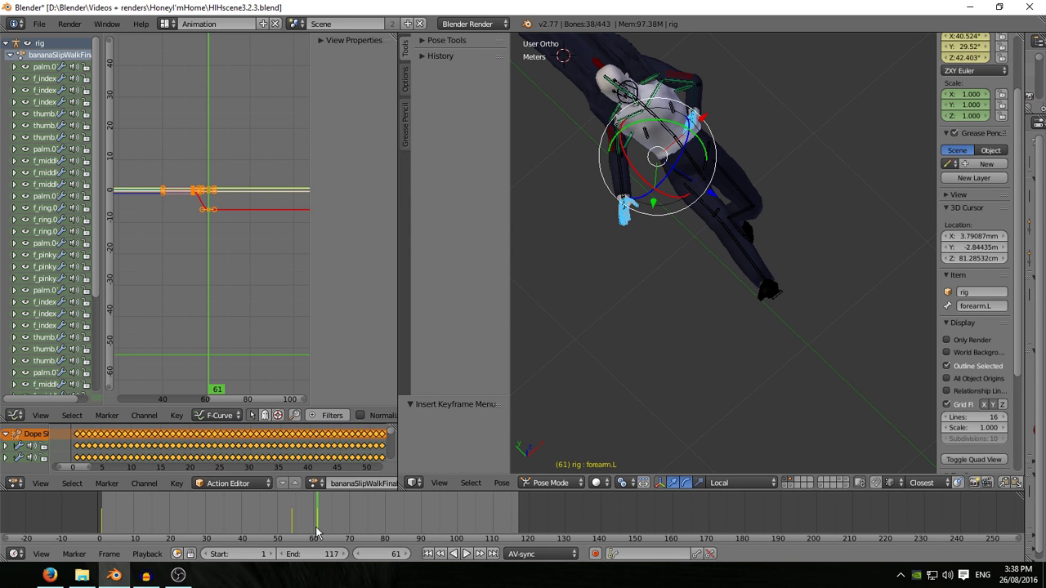
# Duplicate the hand bones' frame 61 keyframes along the time axis to frame 80.
pyautogui.hotkey('alt', 'a')
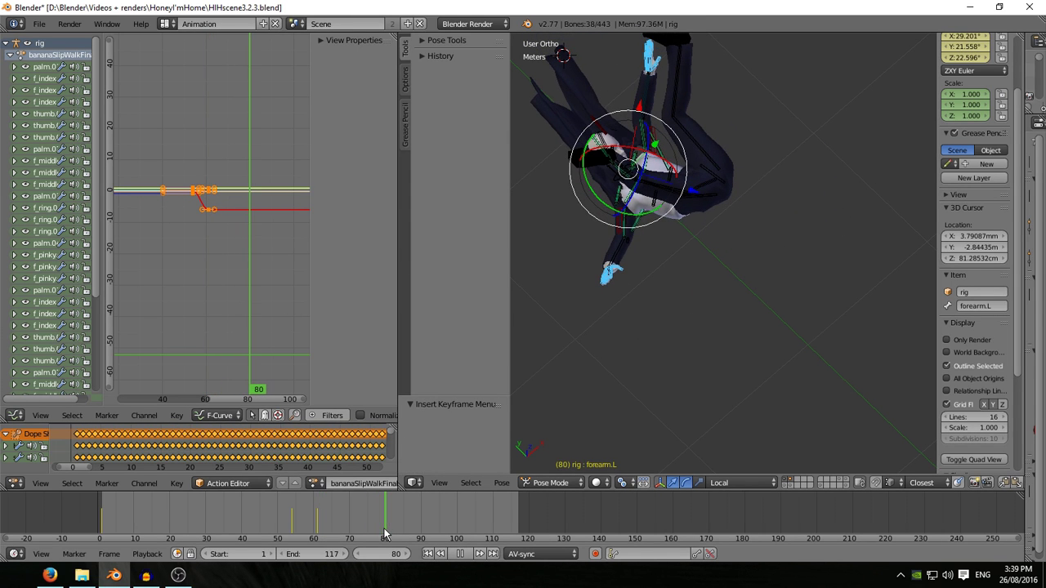
pyautogui.hotkey('alt', 'a')
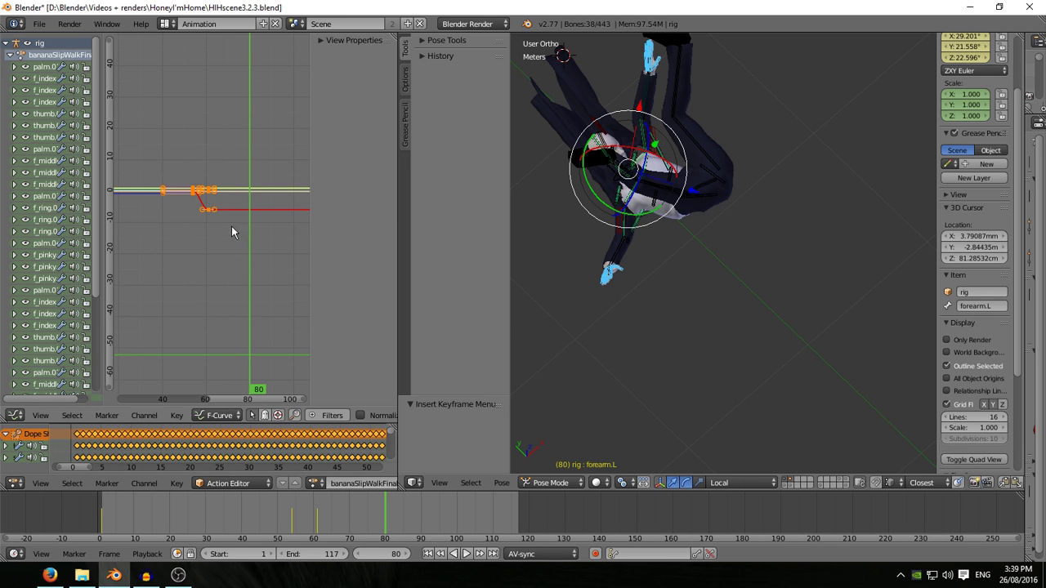
pyautogui.press('a')
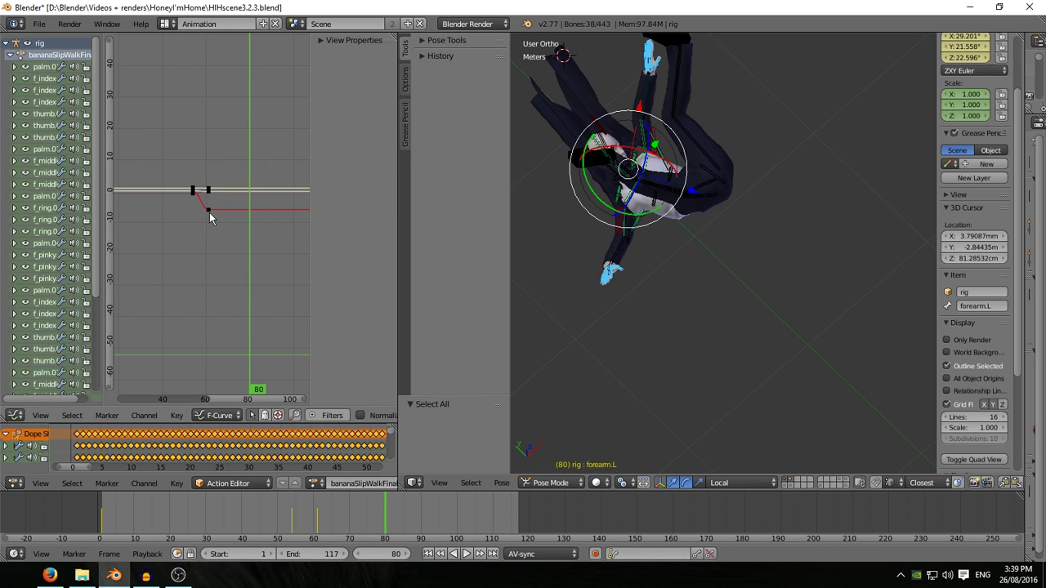
pyautogui.rightClick(209, 213)
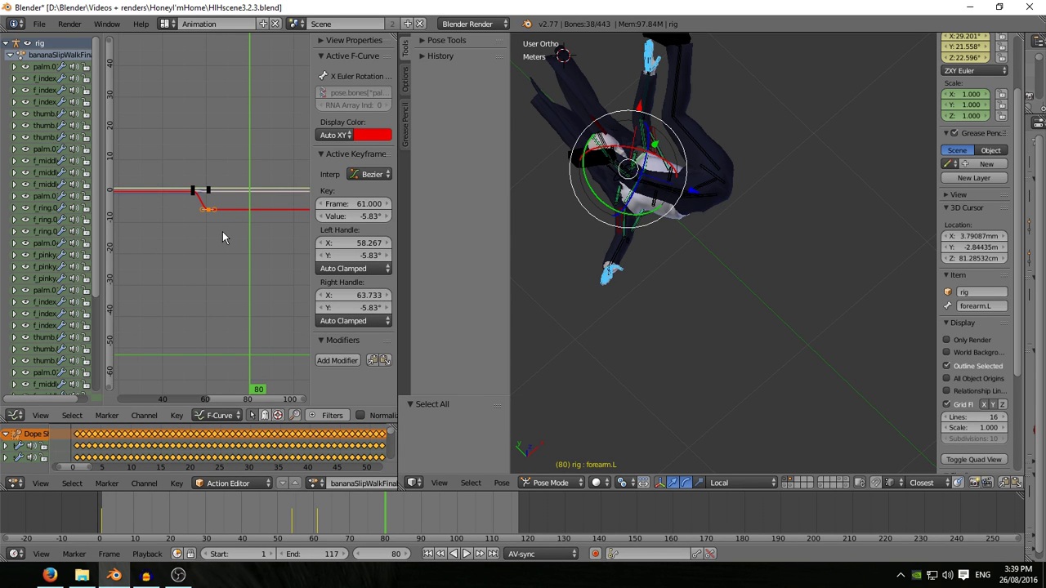
pyautogui.press('k')
pyautogui.press('g')
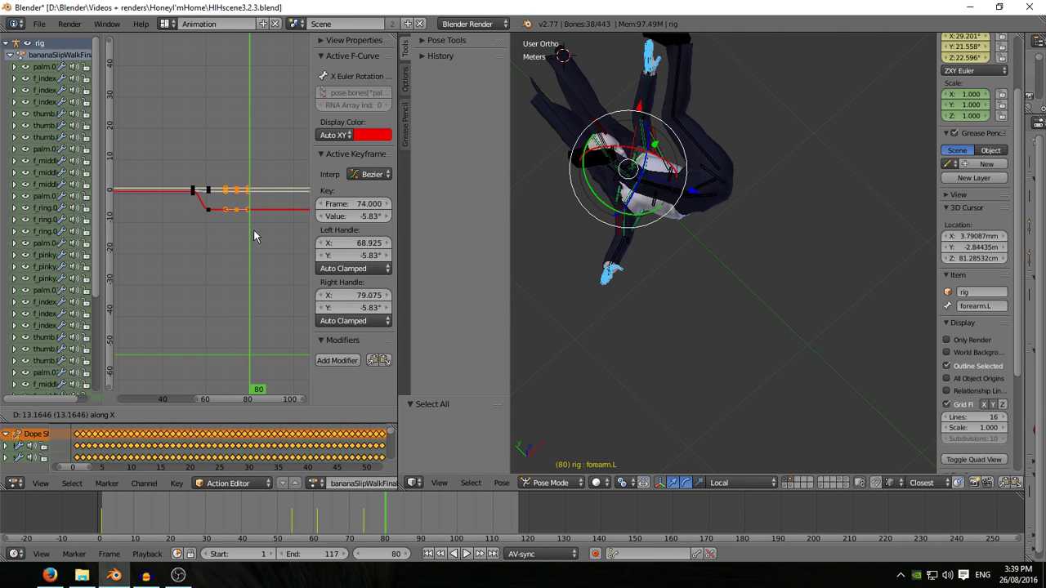
pyautogui.click(263, 237)
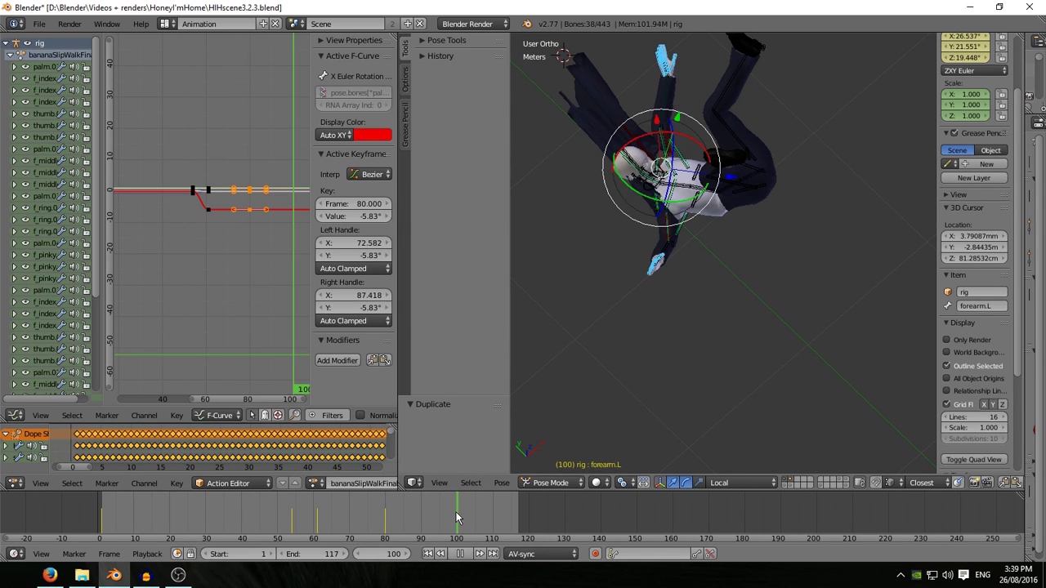
# Go to frame 100 and clear the pose rotation of the selected bones in both hands.
pyautogui.press('Escape')
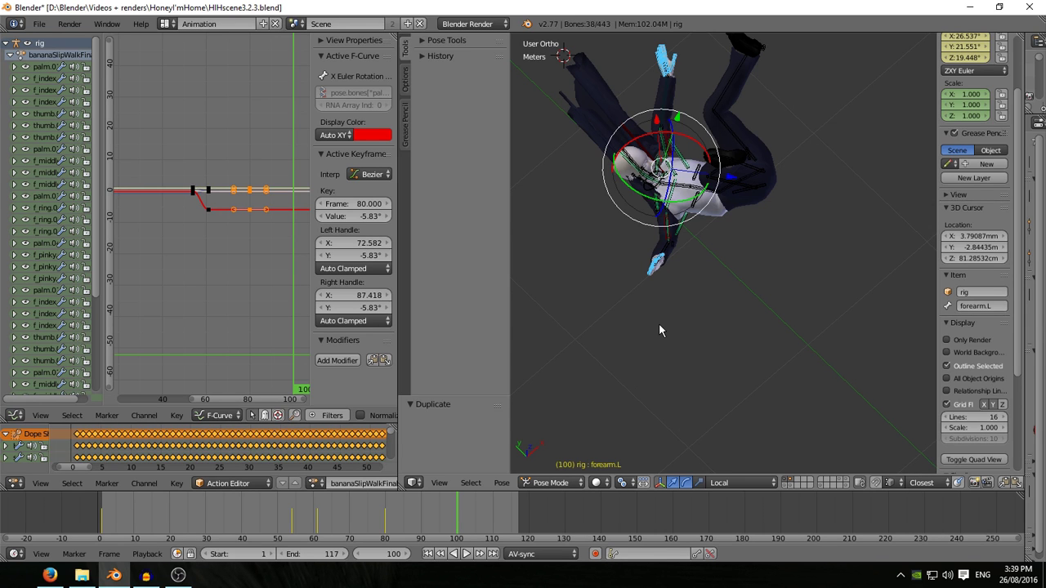
pyautogui.hotkey('alt', 'r')
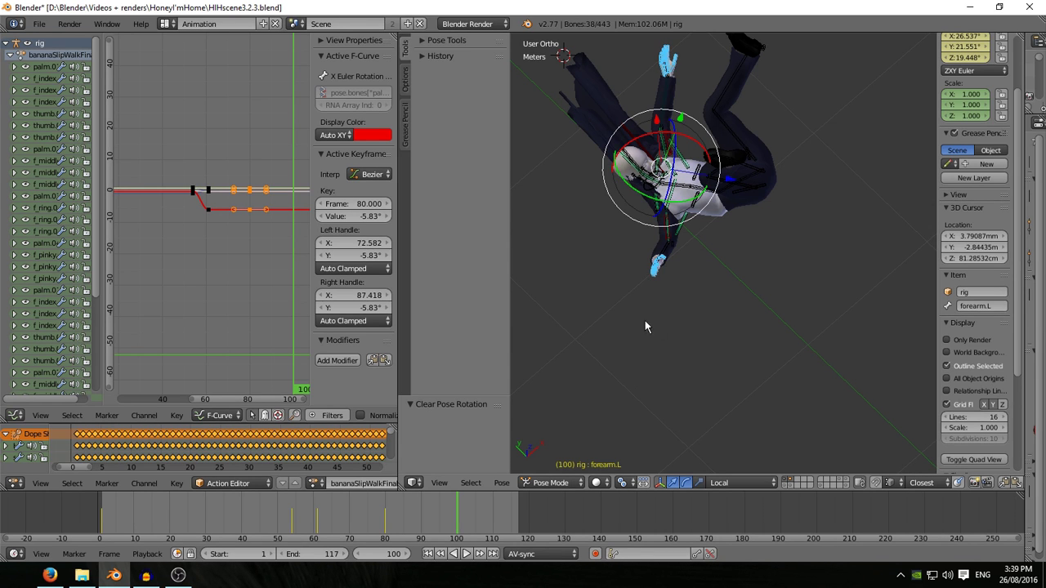
pyautogui.moveTo(644, 320); pyautogui.dragTo(644, 168, button='middle')
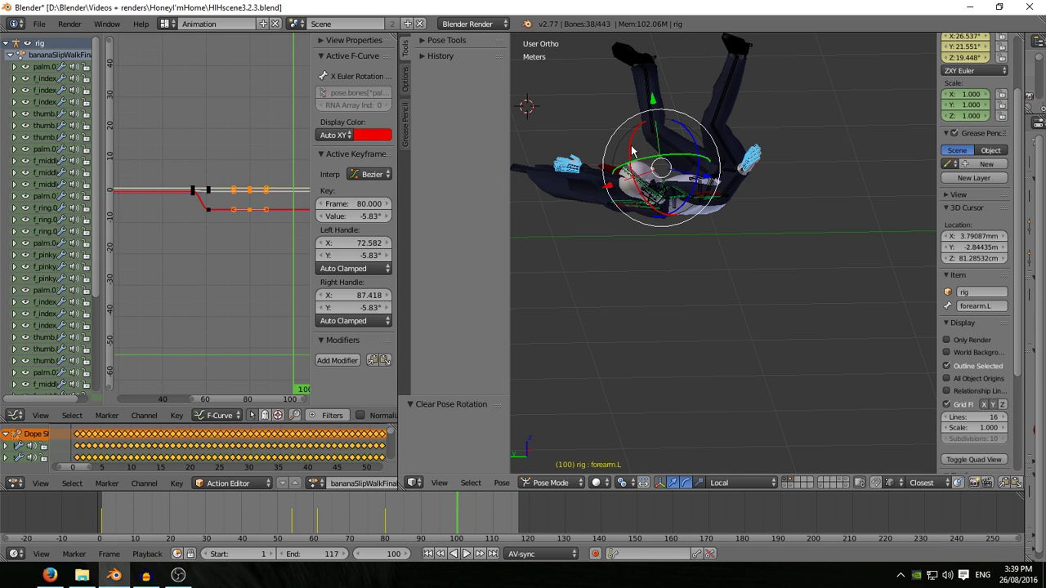
# Rotate the selected hand bones about 4.85° around local X and insert a Rotation keyframe at frame 100.
pyautogui.click(630, 173)
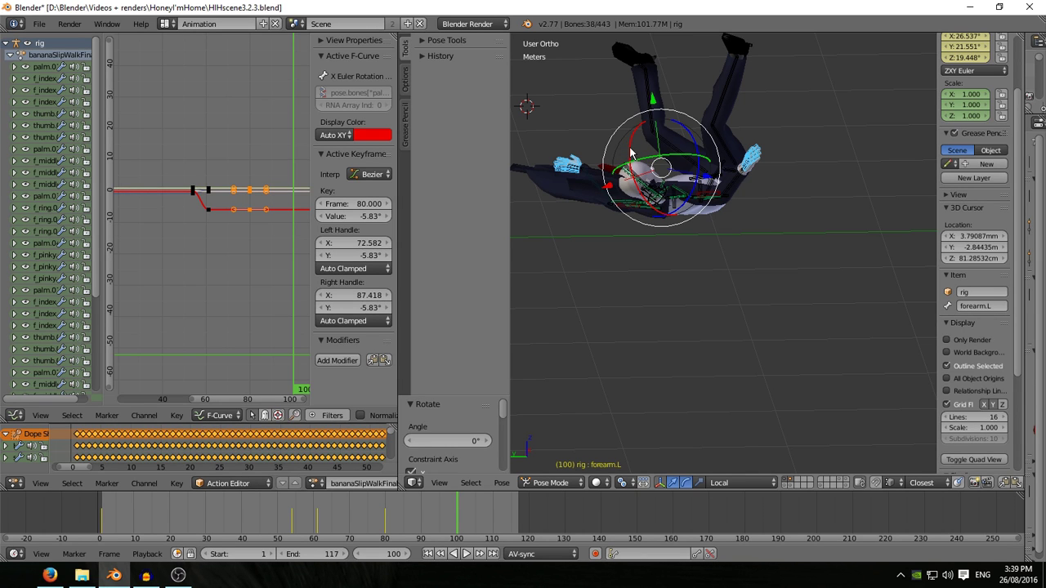
pyautogui.moveTo(630, 148); pyautogui.dragTo(631, 147)
pyautogui.moveTo(644, 164); pyautogui.dragTo(759, 216, button='middle')
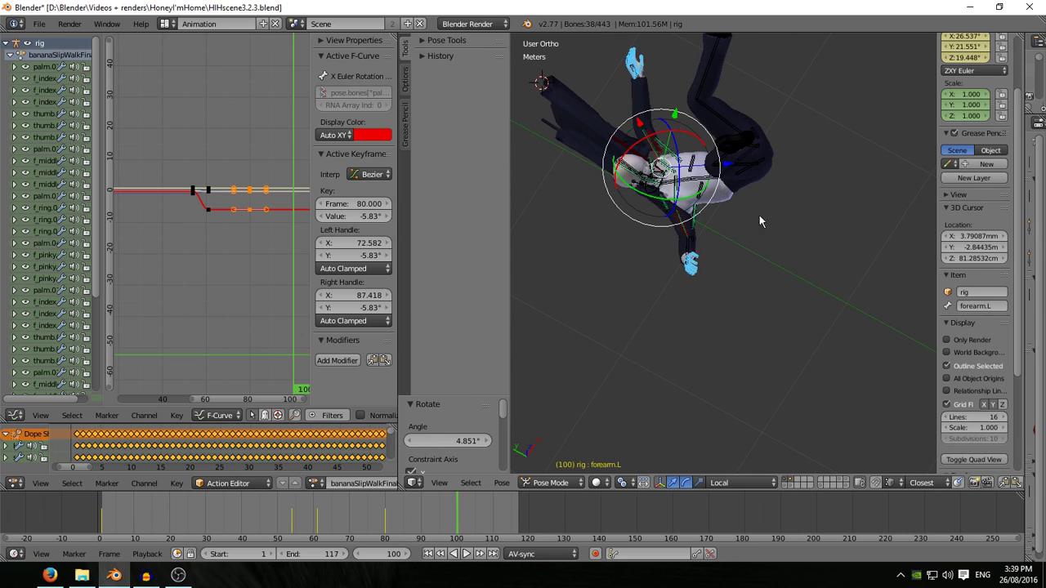
pyautogui.press('i')
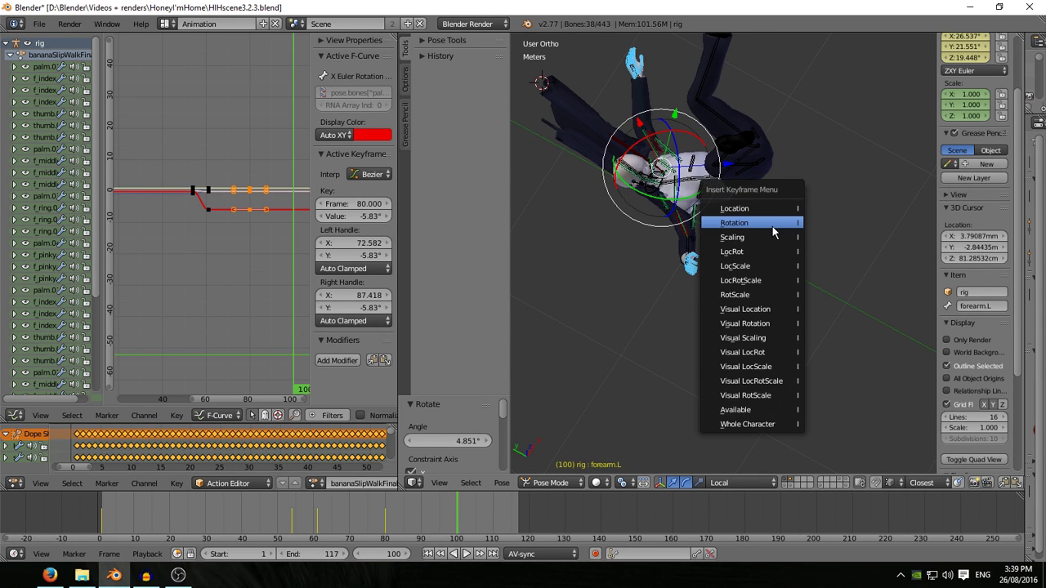
pyautogui.click(772, 223)
pyautogui.moveTo(759, 214); pyautogui.dragTo(655, 514, button='middle')
pyautogui.press('a')
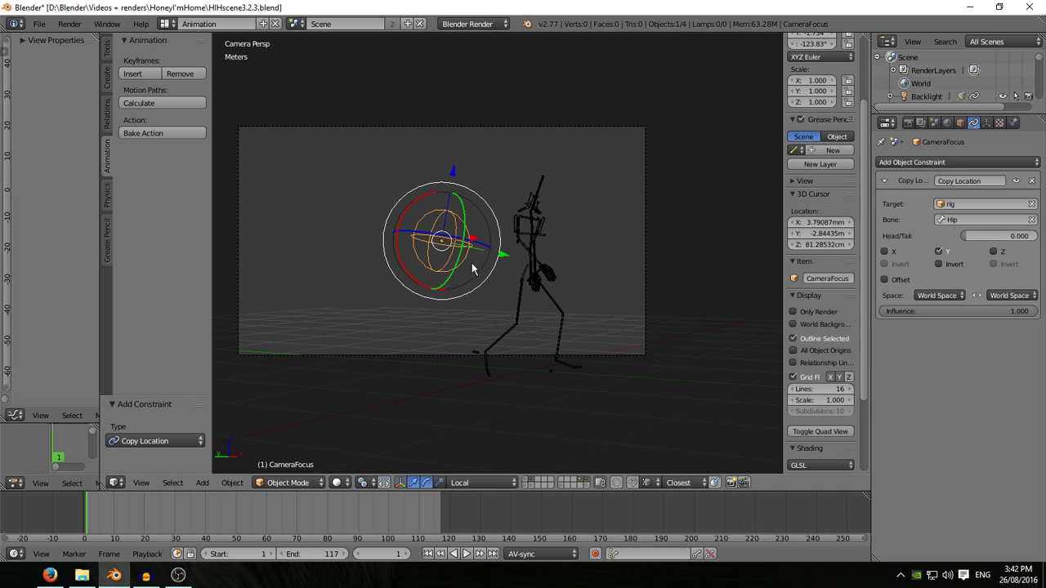
# Move the CameraFocus object by about X 1.686 m, Y -2.802 m, Z -7.051 m to centre the rig, and show the character mesh's layer.
pyautogui.moveTo(442, 250); pyautogui.dragTo(684, 248)
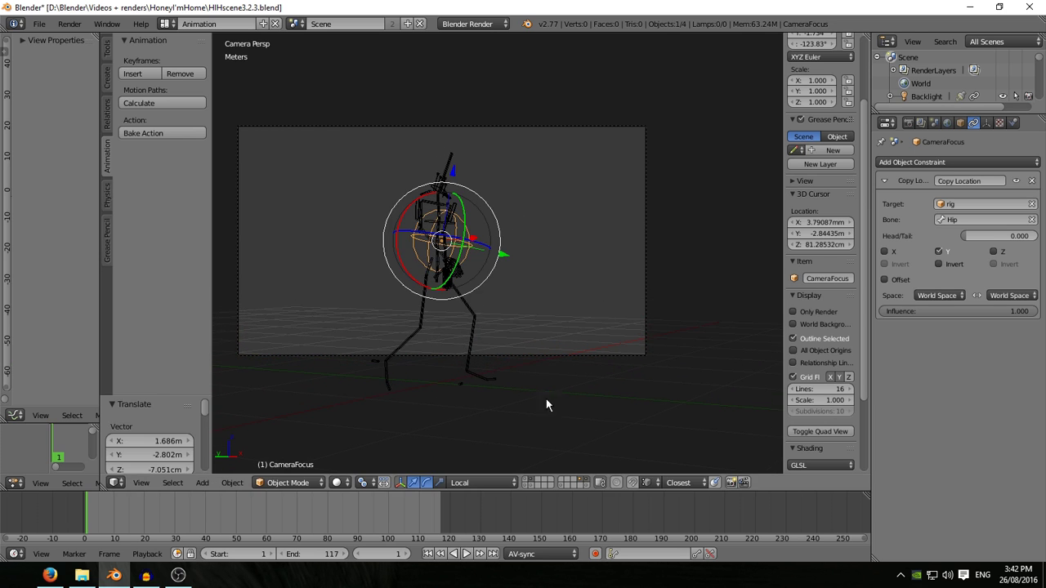
pyautogui.keyDown('shift'); pyautogui.click(525, 479); pyautogui.keyUp('shift')
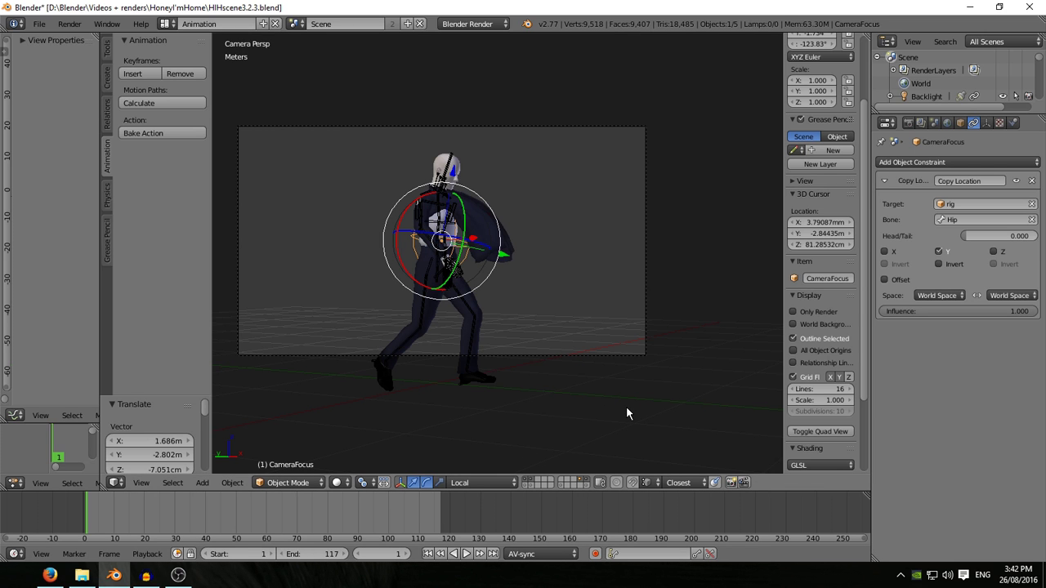
# Play the slip animation through the camera with a closer view of the character, then stop playback.
pyautogui.scroll(5, 626, 406)
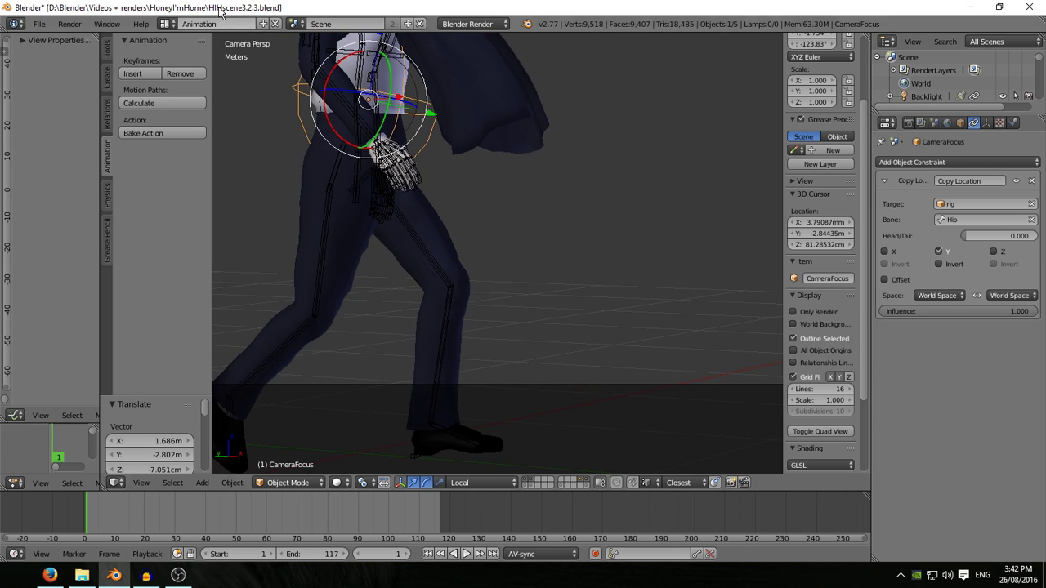
pyautogui.scroll(-5, 614, 231)
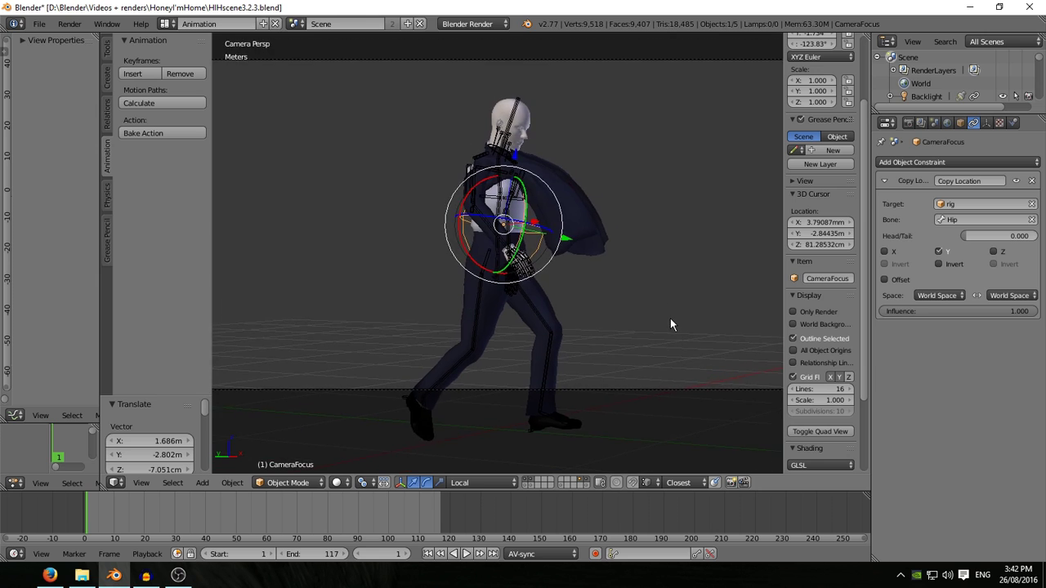
pyautogui.scroll(2, 670, 325)
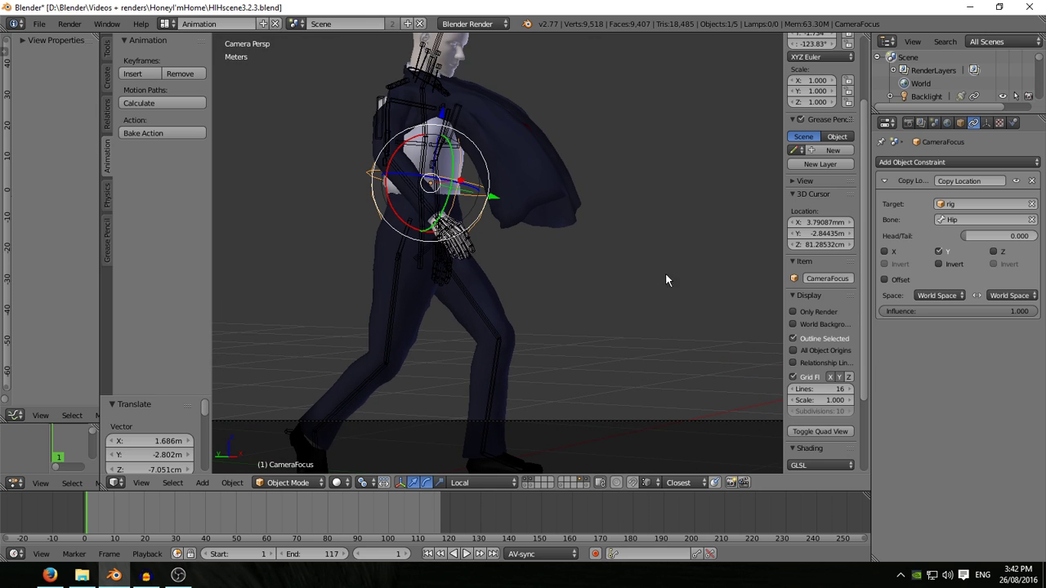
pyautogui.hotkey('alt', 'a')
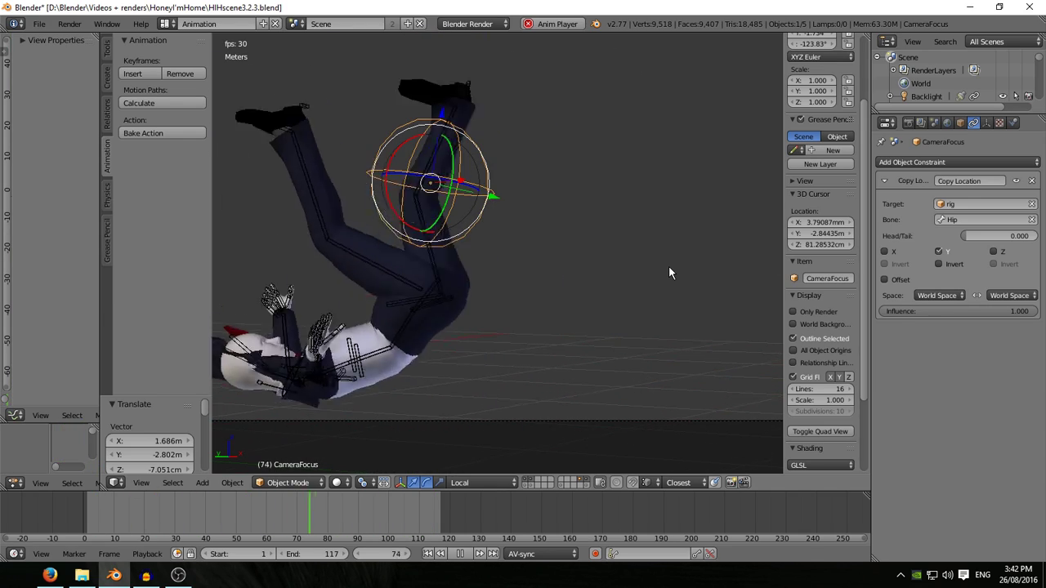
pyautogui.press('Escape')
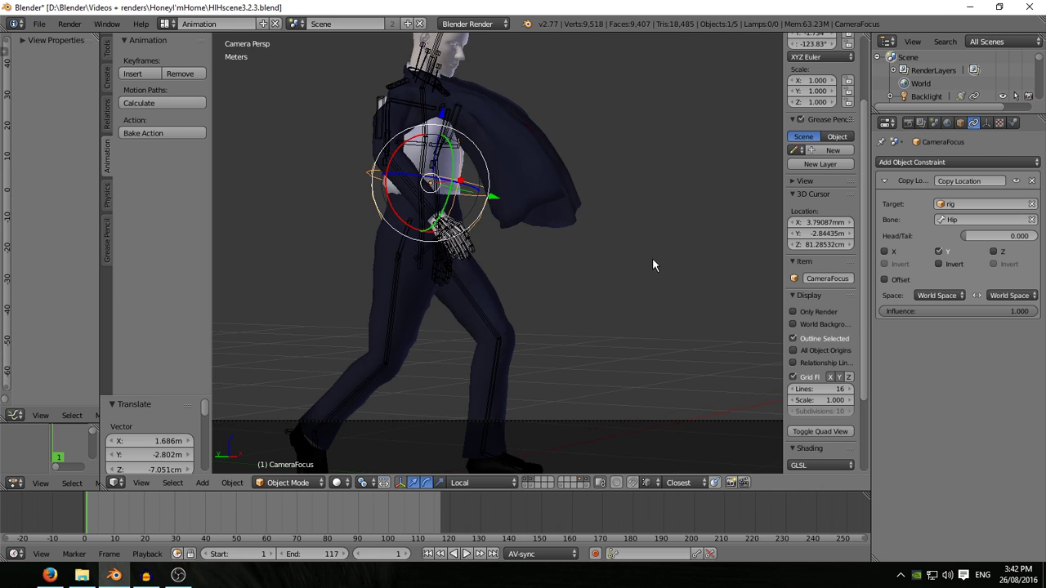
# Move the camera in top view about 4.94 m along X and -4.99 m along Y to face the character's front.
pyautogui.press('KP_7')
pyautogui.scroll(-3, 647, 259)
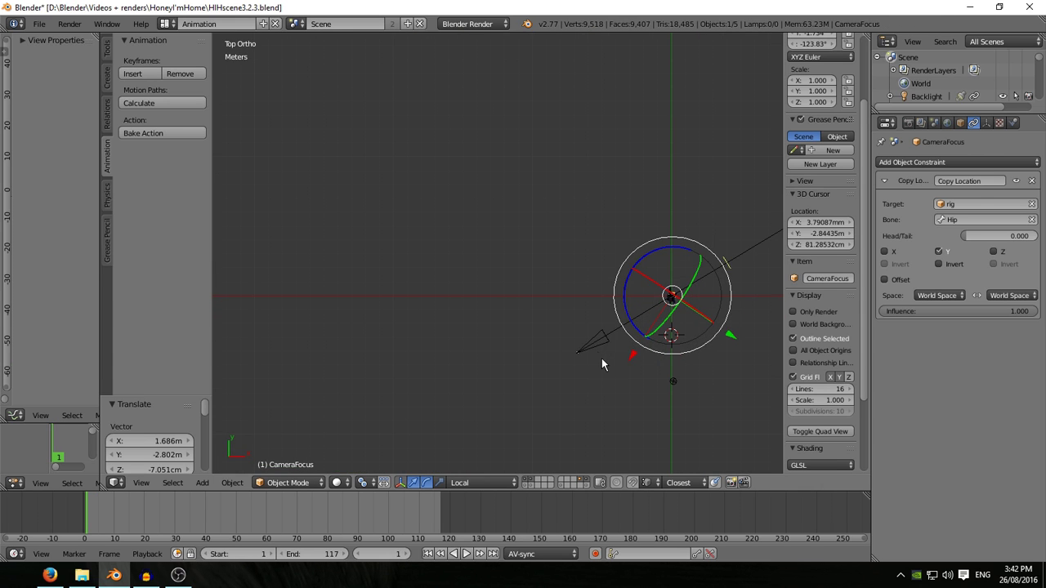
pyautogui.rightClick(601, 364)
pyautogui.press('g')
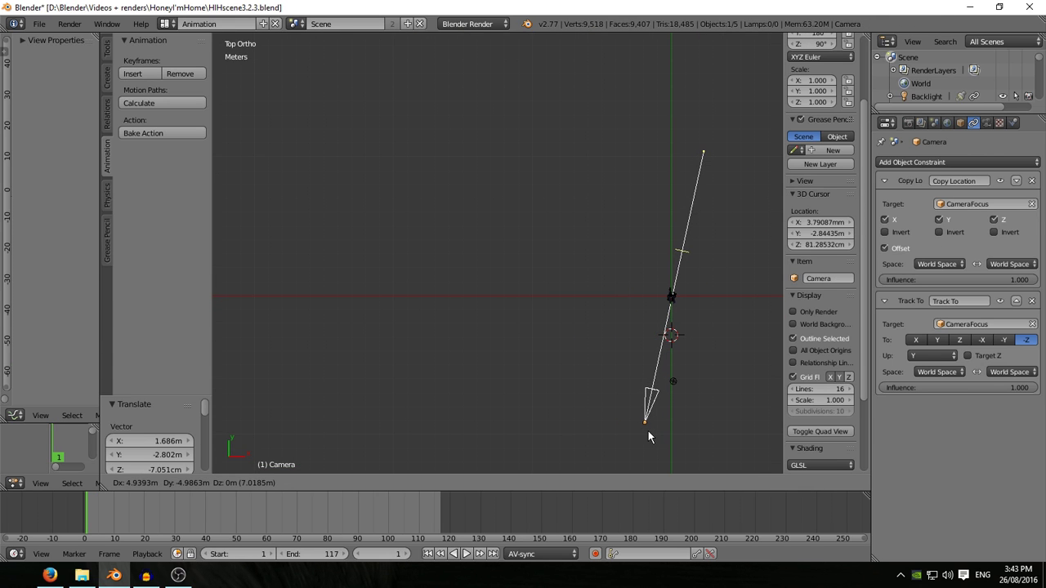
pyautogui.click(649, 431)
pyautogui.press('KP_0')
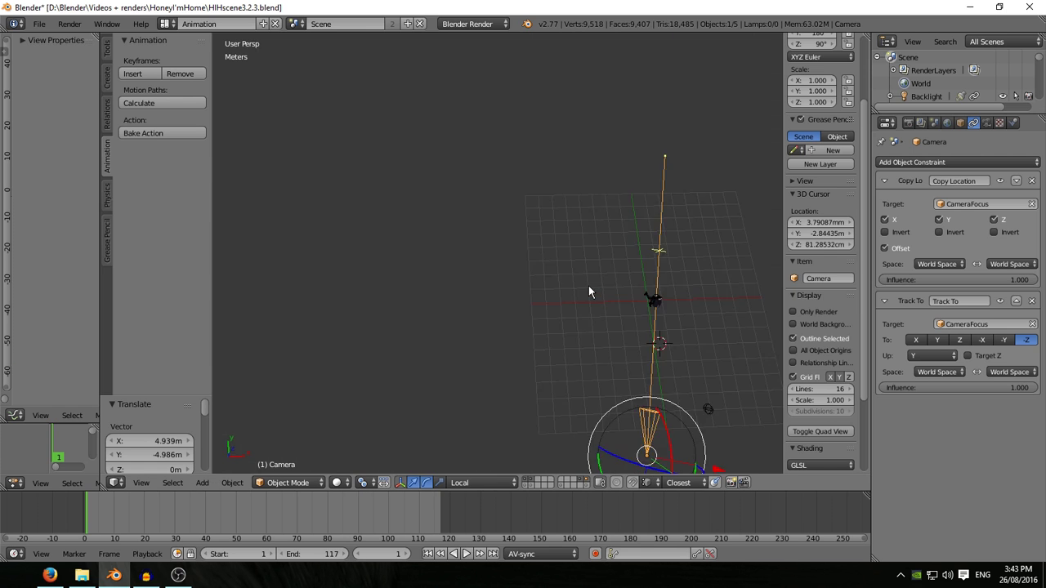
pyautogui.scroll(-5, 560, 266)
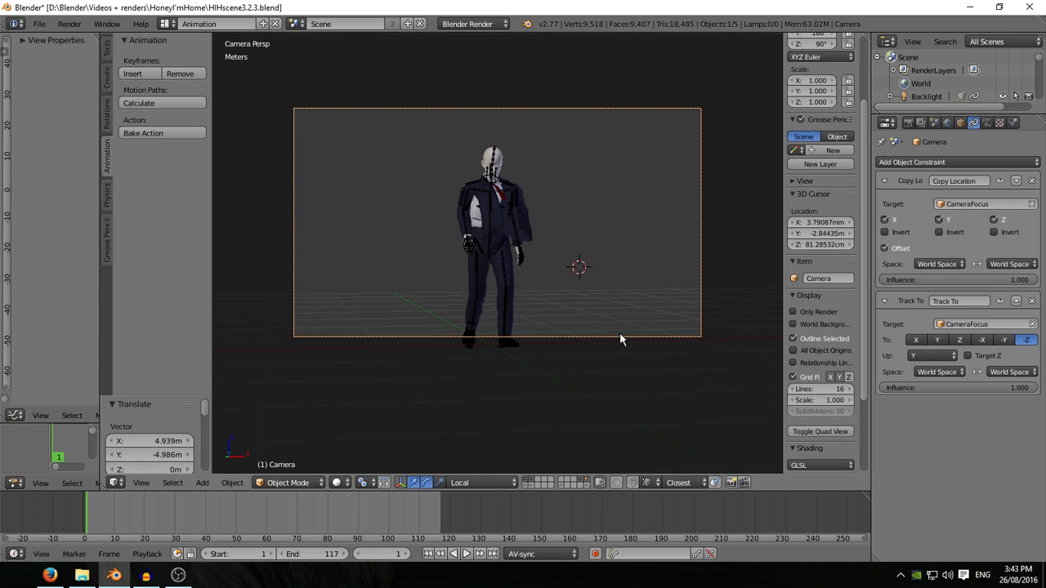
# Play the walk through the repositioned camera to review the character from the front, and stop playback.
pyautogui.hotkey('alt', 'a')
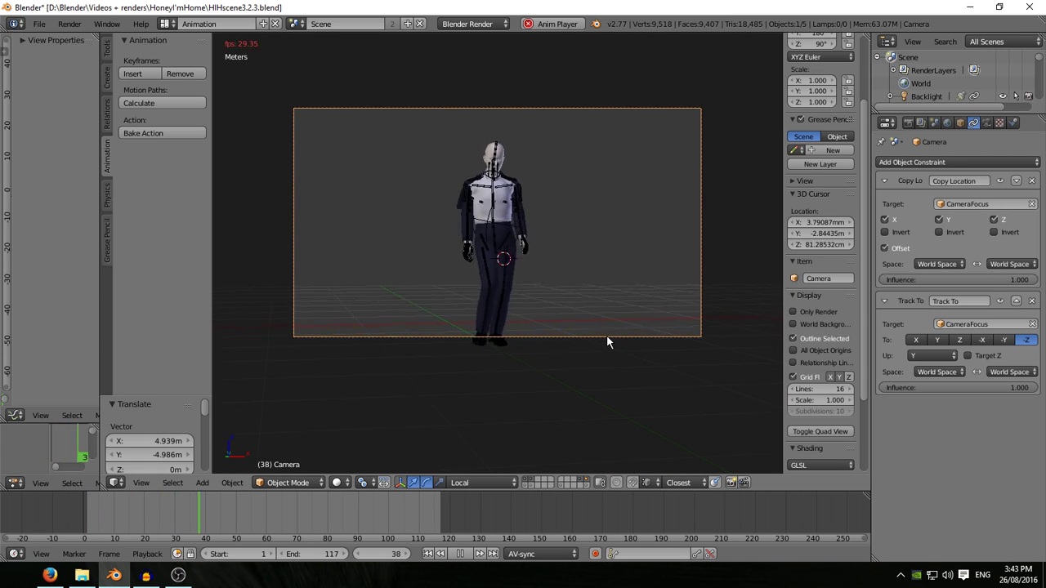
pyautogui.scroll(2, 607, 335)
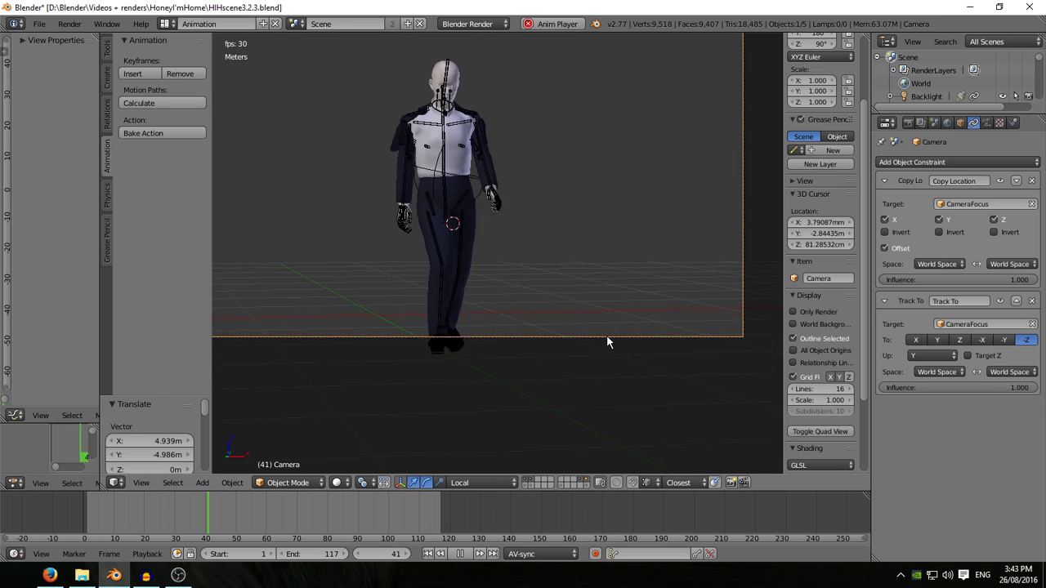
pyautogui.press('Escape')
# Show only the character and rig layers in the right side view, and select the rig's head bone in Pose Mode.
pyautogui.press('KP_3')
pyautogui.scroll(10, 404, 293)
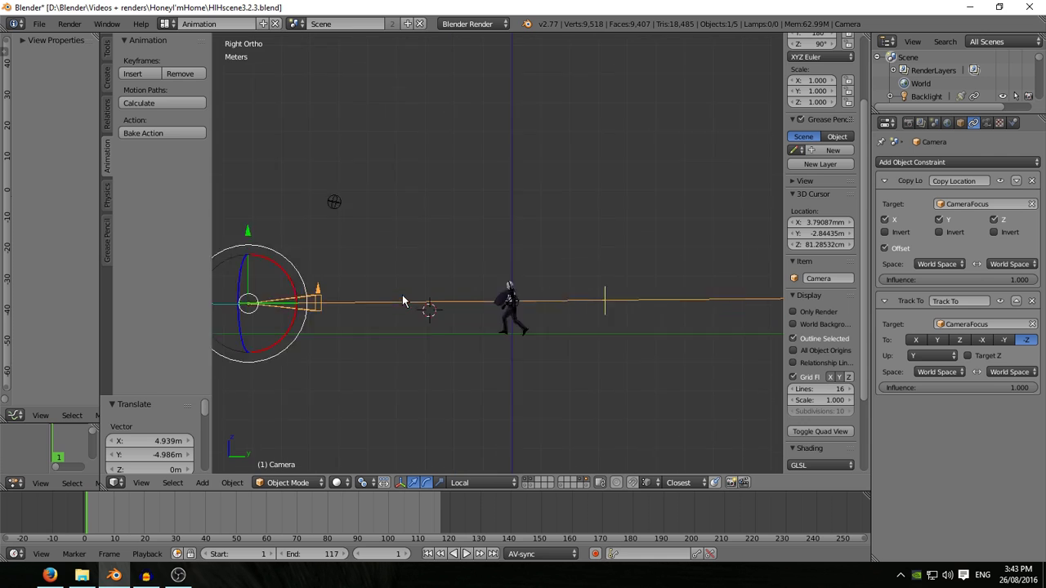
pyautogui.keyDown('shift'); pyautogui.moveTo(594, 284); pyautogui.dragTo(416, 238, button='middle'); pyautogui.keyUp('shift')
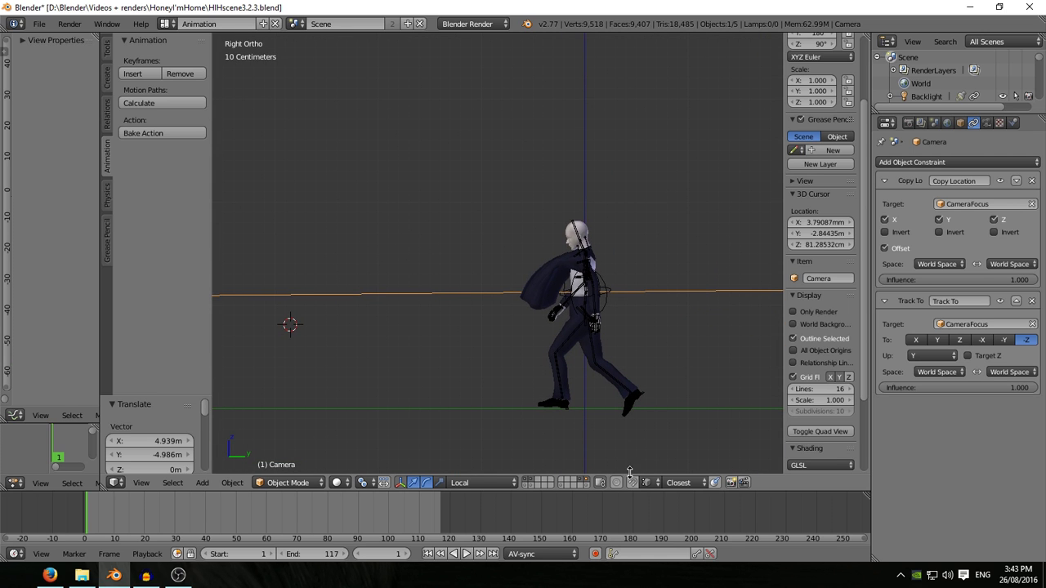
pyautogui.click(526, 481)
pyautogui.keyDown('shift'); pyautogui.click(532, 481); pyautogui.keyUp('shift')
pyautogui.scroll(6, 566, 379)
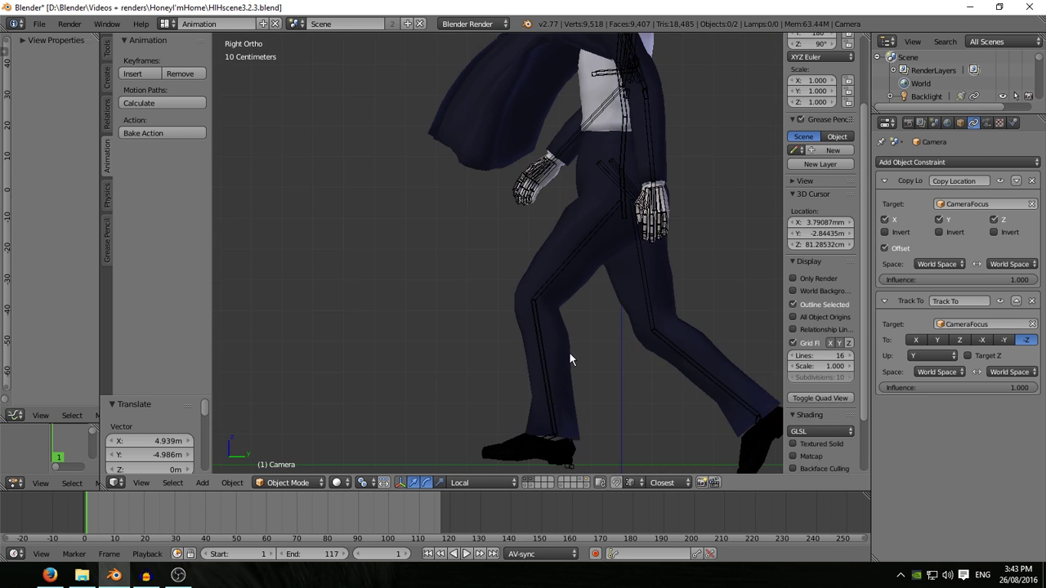
pyautogui.keyDown('shift'); pyautogui.moveTo(569, 351); pyautogui.dragTo(546, 58, button='middle'); pyautogui.keyUp('shift')
pyautogui.rightClick(572, 123)
pyautogui.hotkey('ctrl', 'Tab')
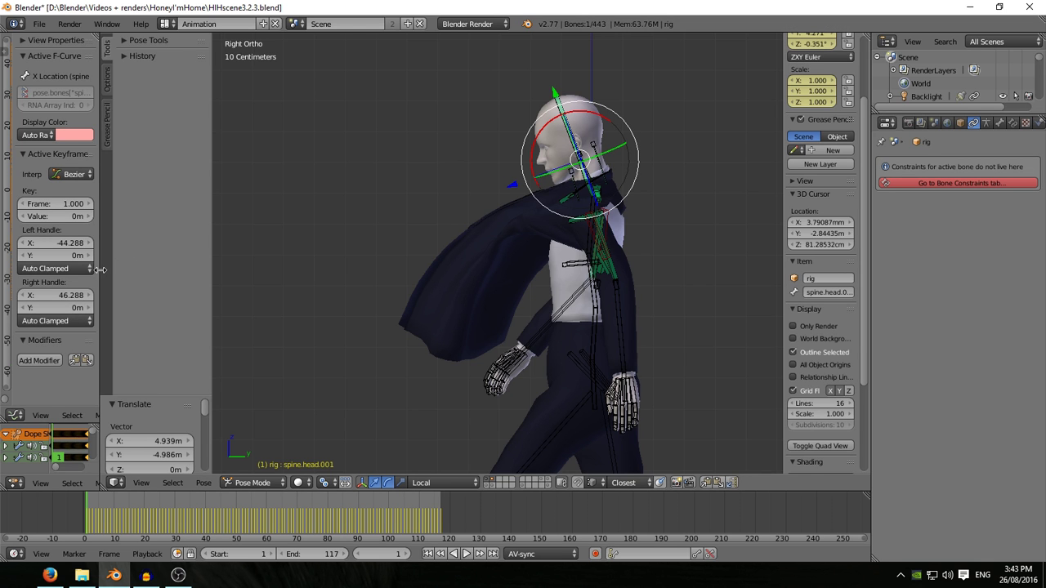
# Widen the Graph Editor to expose the head bone's curves and play the animation from the side.
pyautogui.moveTo(99, 270); pyautogui.dragTo(323, 274)
pyautogui.scroll(4, 666, 286)
pyautogui.scroll(-5, 660, 278)
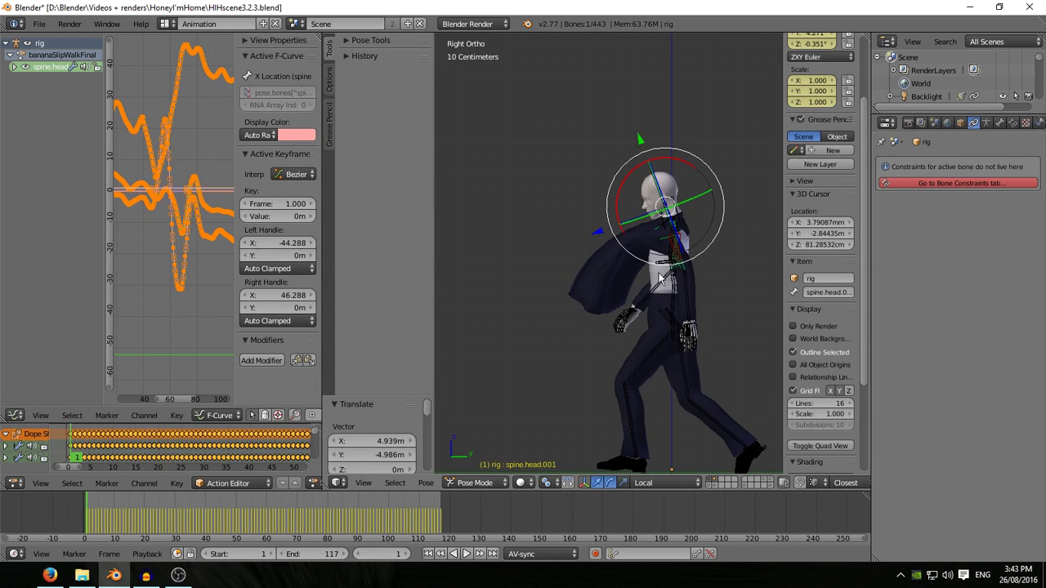
pyautogui.hotkey('alt', 'a')
pyautogui.press('Escape')
# Isolate the head bone's X Euler Rotation curve and lower the whole curve by about 7.5.
pyautogui.click(13, 67)
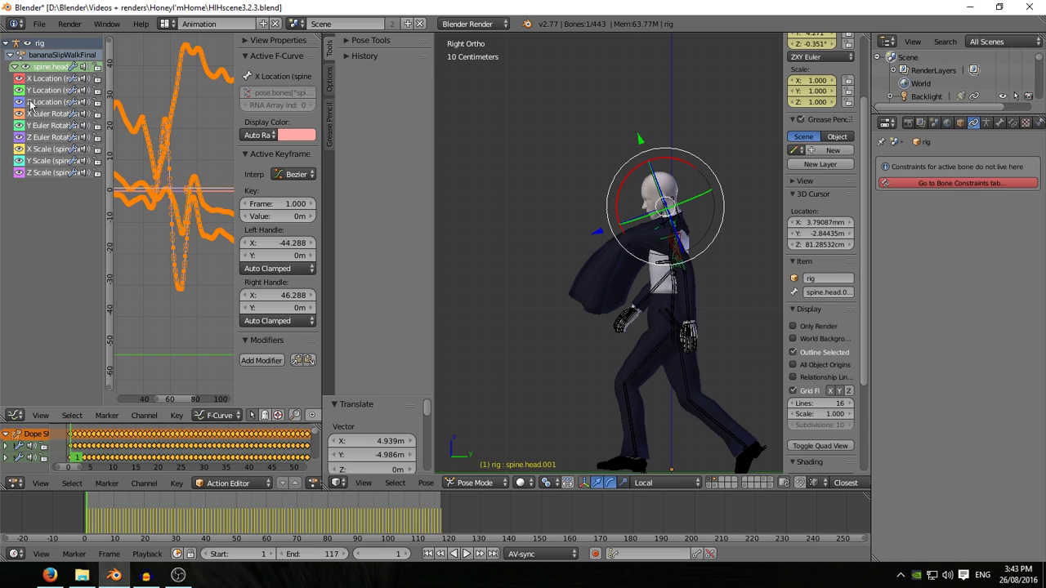
pyautogui.click(26, 67)
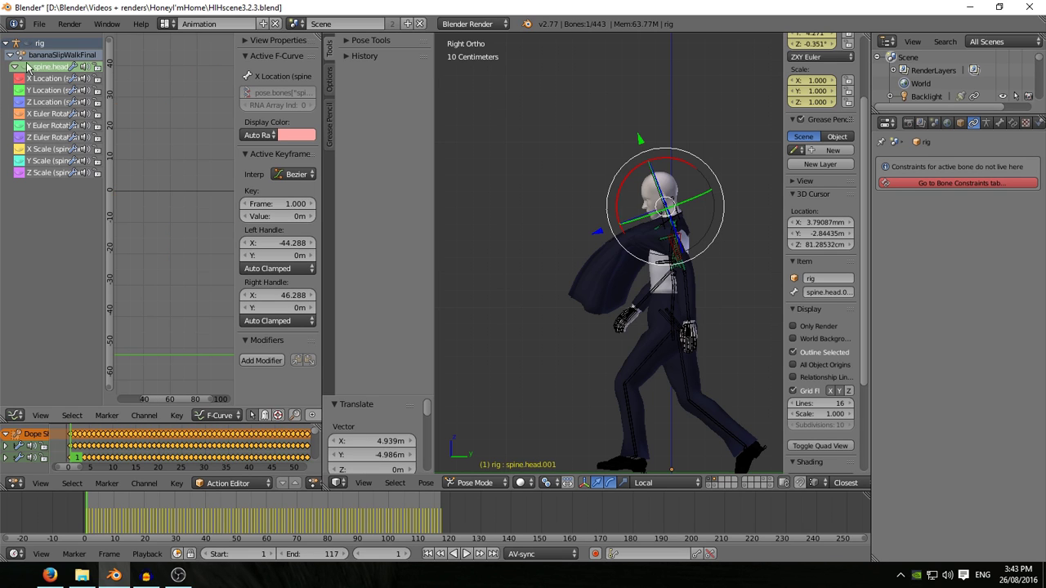
pyautogui.click(18, 114)
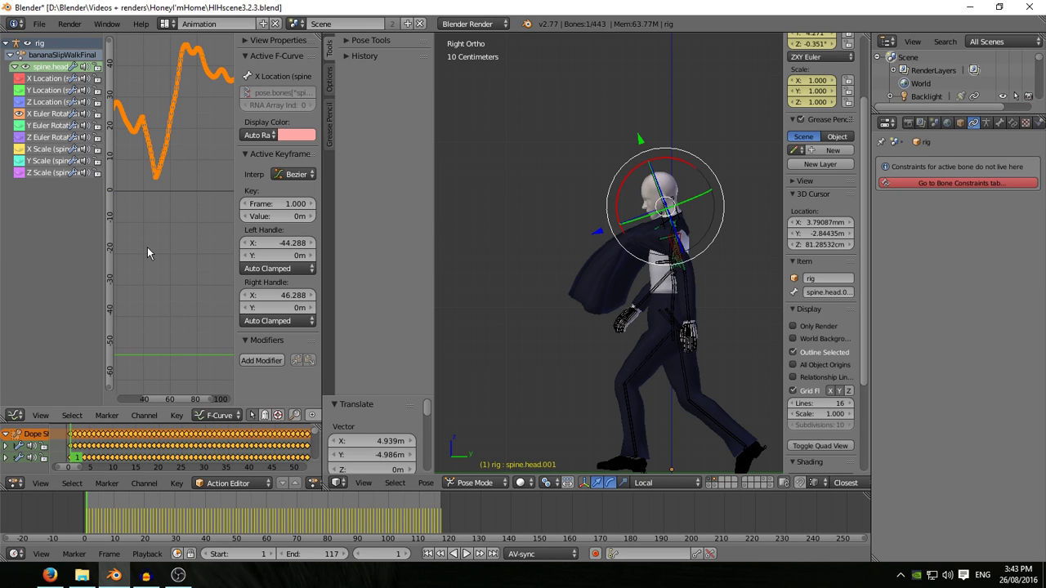
pyautogui.press('g')
pyautogui.press('y')
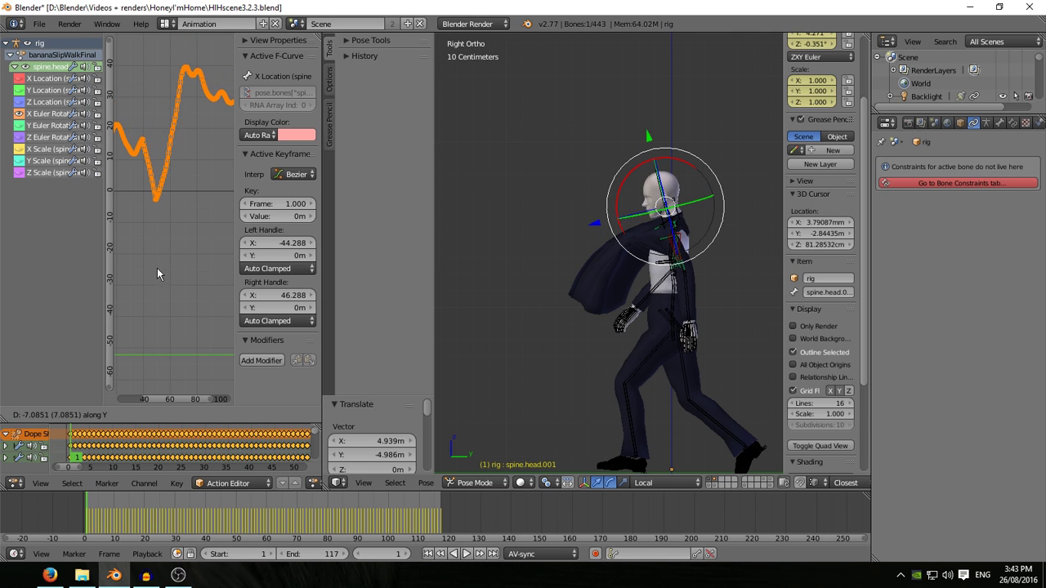
pyautogui.click(157, 270)
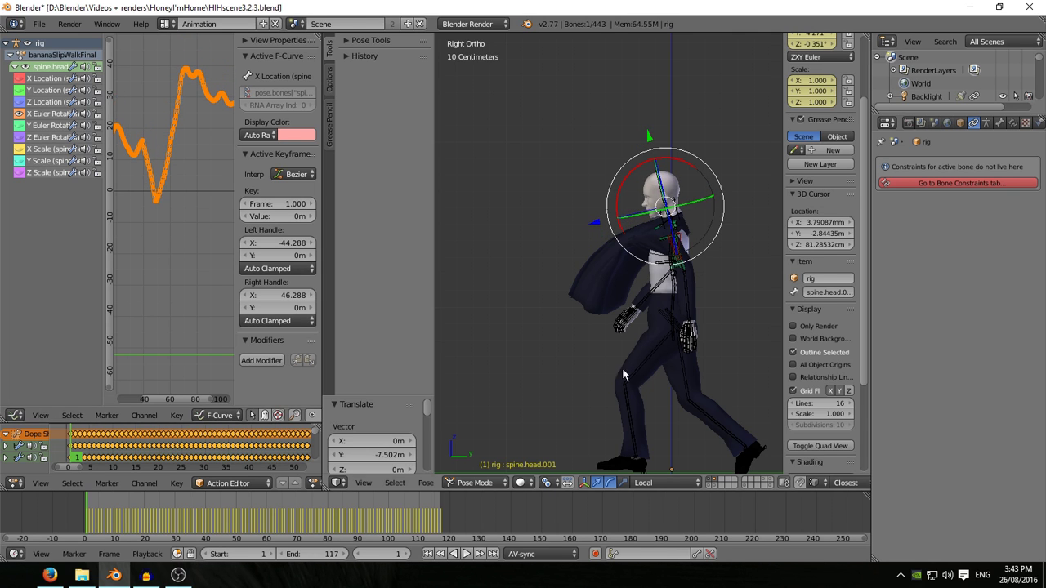
# Select the left hand bone, isolate its Z Euler Rotation curve and lower the whole curve by about 10.6.
pyautogui.keyDown('shift'); pyautogui.moveTo(622, 367); pyautogui.dragTo(699, 336, button='middle'); pyautogui.keyUp('shift')
pyautogui.scroll(6, 703, 319)
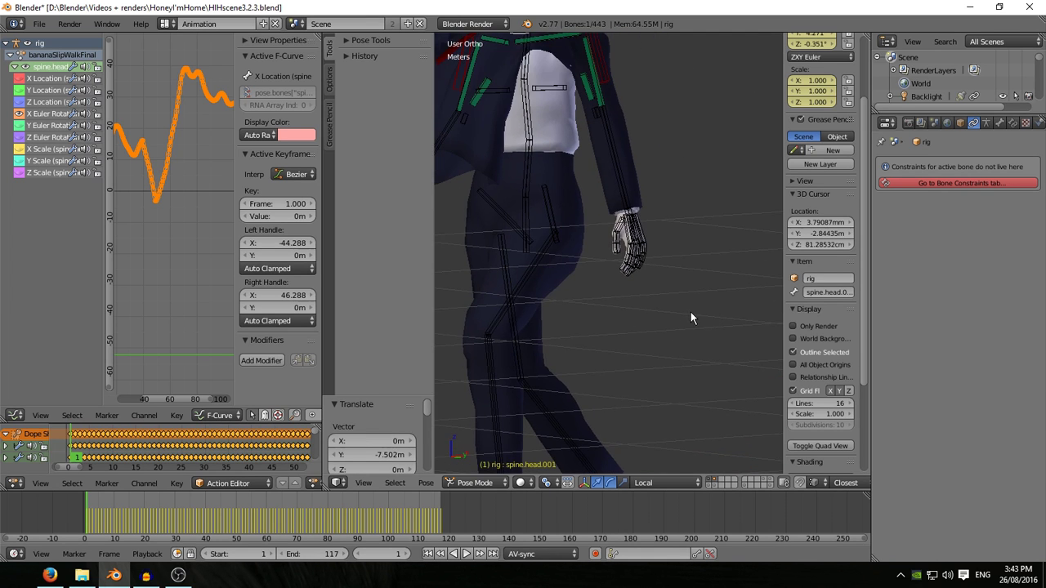
pyautogui.scroll(4, 643, 233)
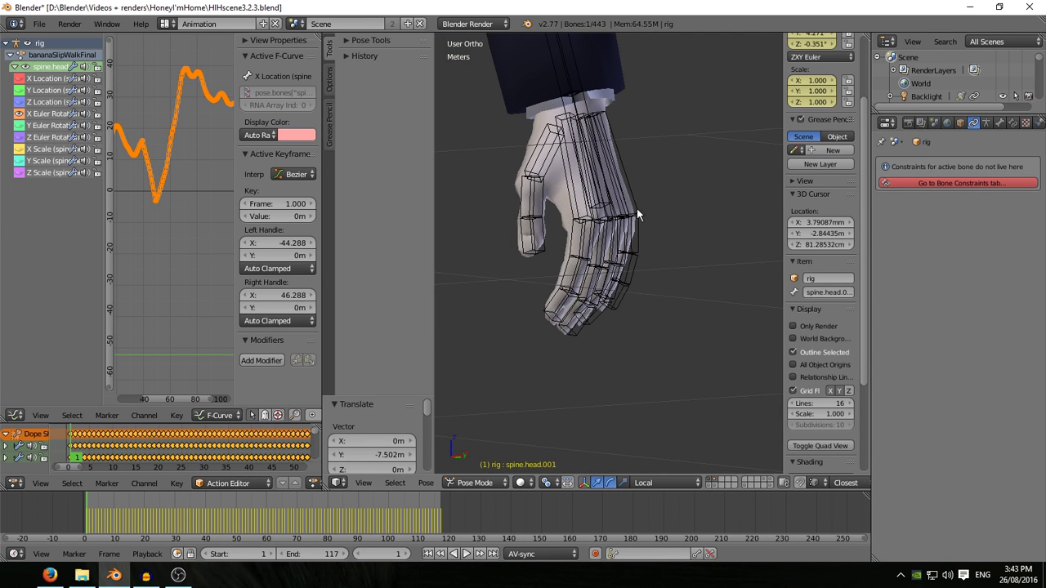
pyautogui.rightClick(588, 106)
pyautogui.moveTo(528, 177); pyautogui.dragTo(584, 190, button='middle')
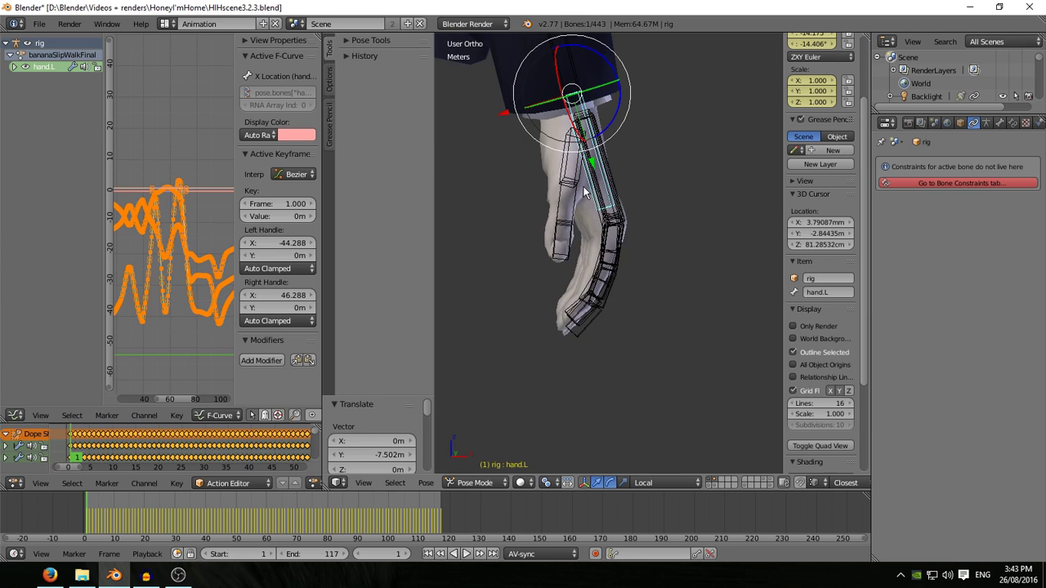
pyautogui.click(27, 43)
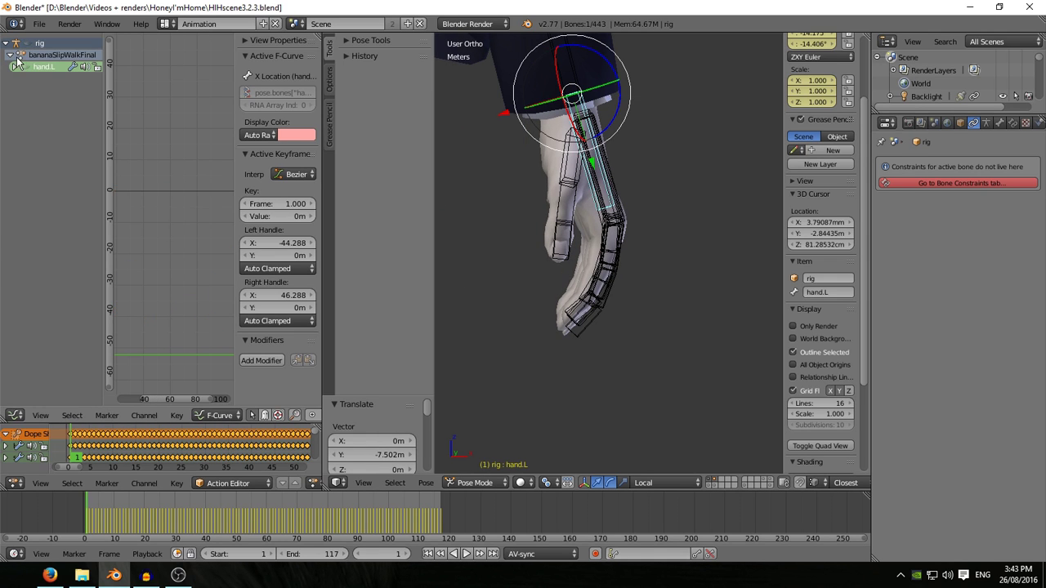
pyautogui.click(14, 66)
pyautogui.click(20, 138)
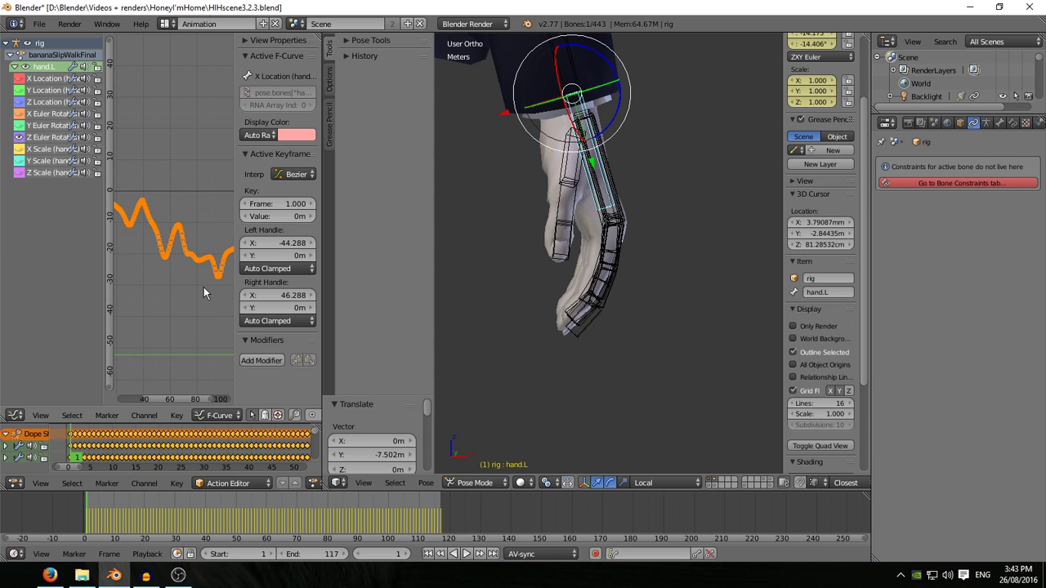
pyautogui.press('g')
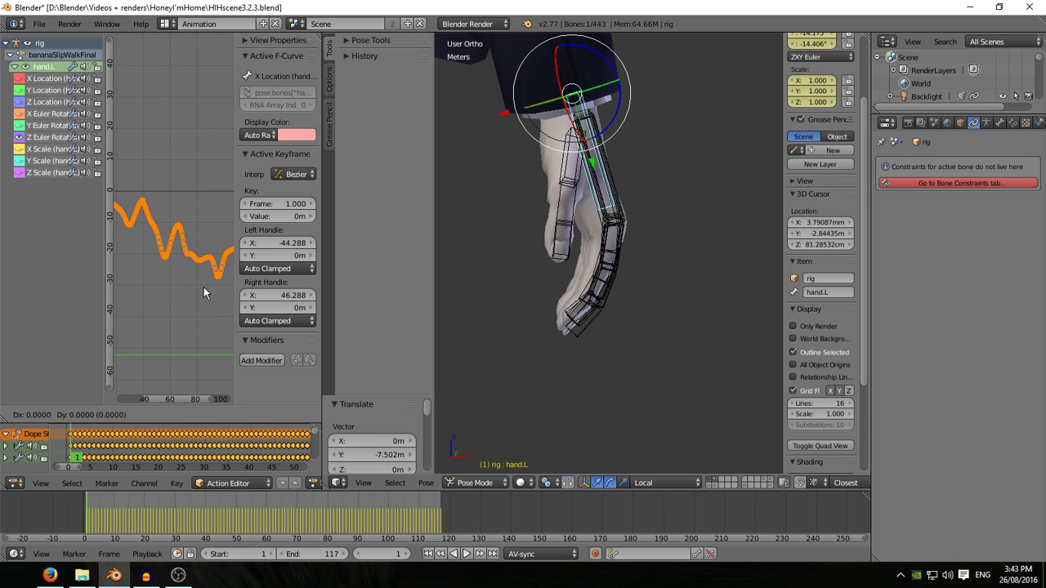
pyautogui.press('y')
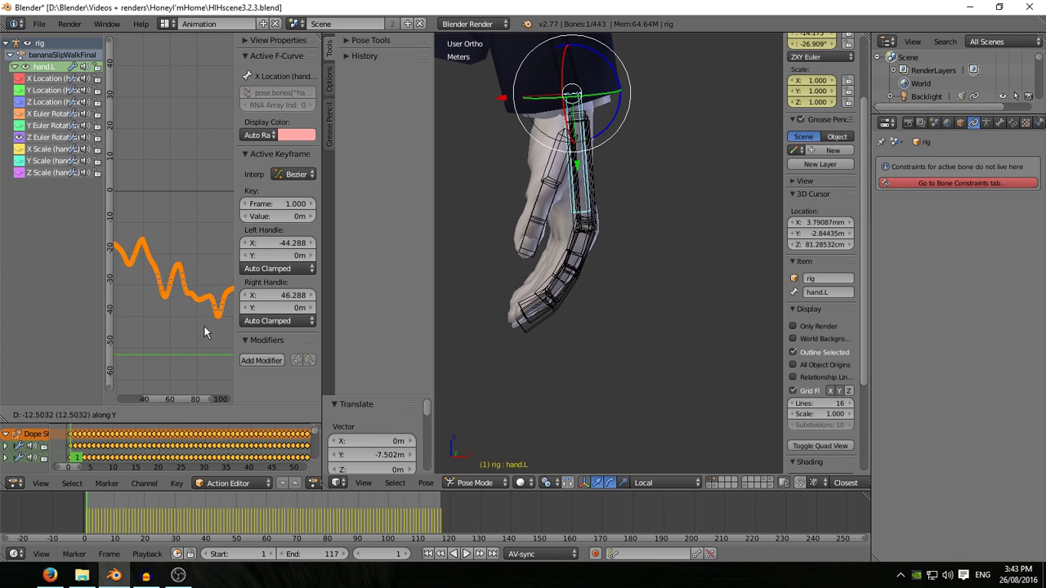
pyautogui.click(208, 321)
# Play the walk from the side to review the left hand, and return to frame 1.
pyautogui.scroll(-6, 590, 255)
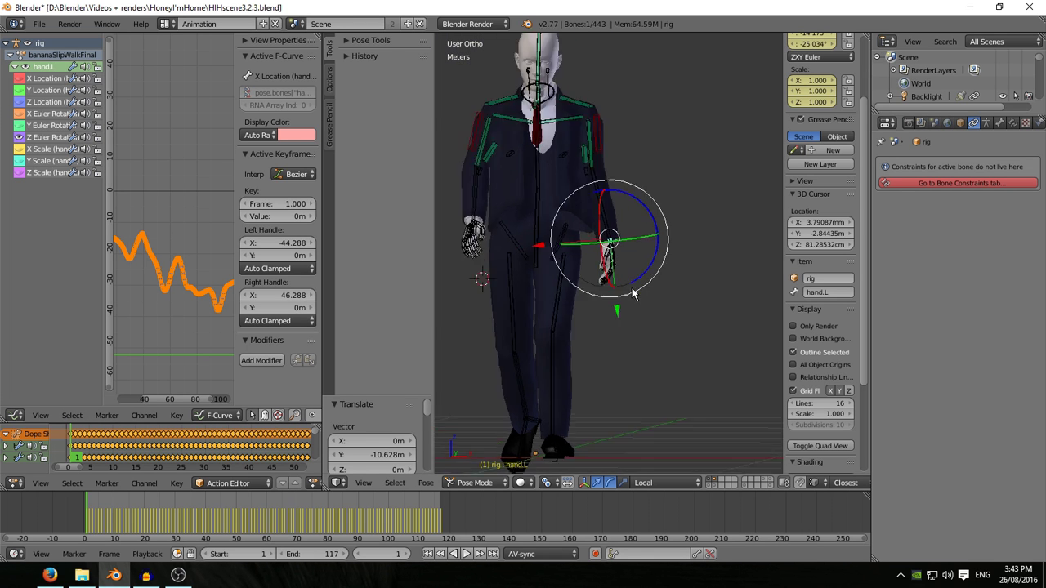
pyautogui.moveTo(630, 297); pyautogui.dragTo(527, 290, button='middle')
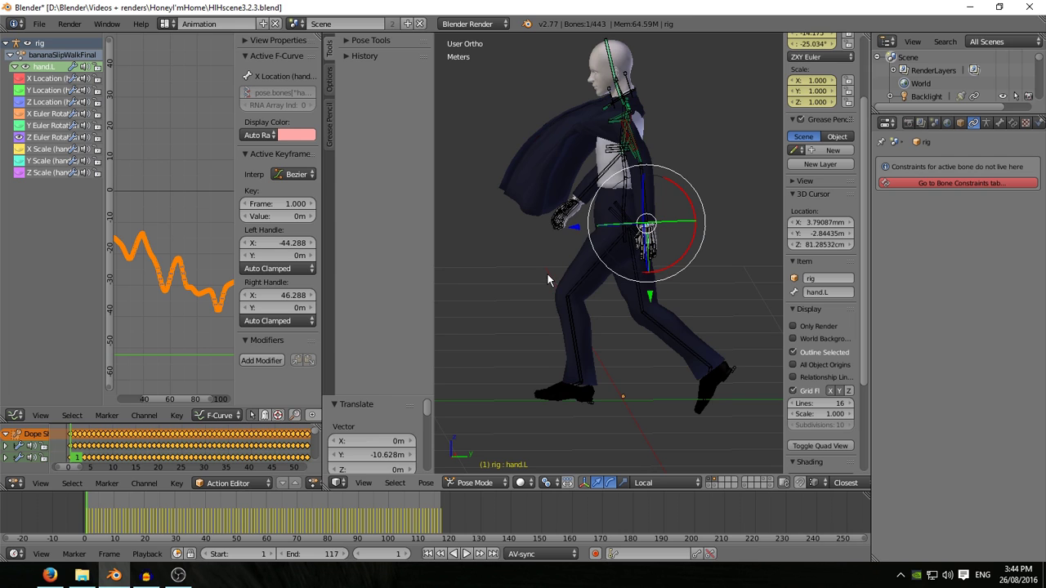
pyautogui.hotkey('alt', 'a')
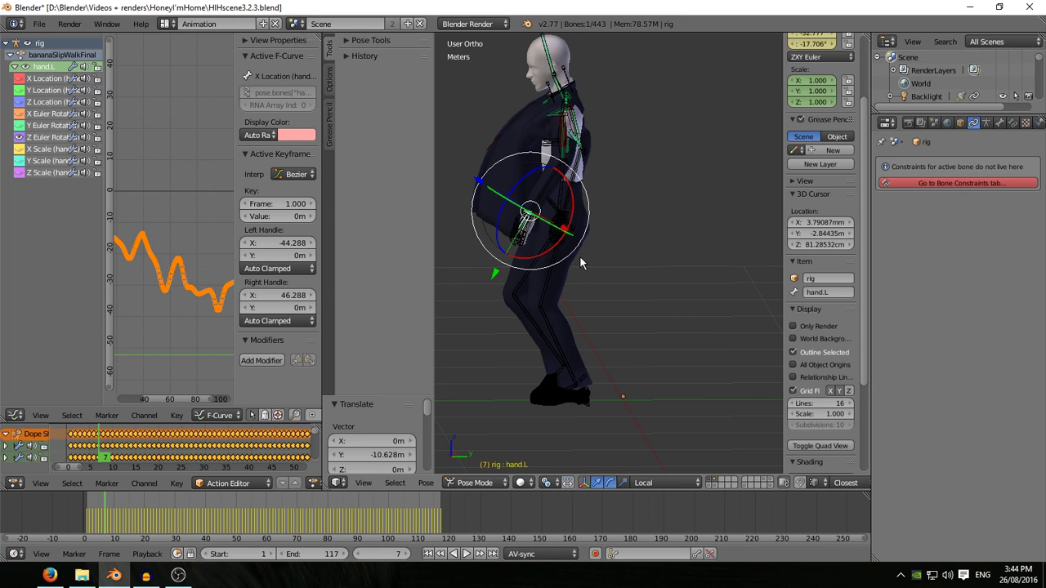
pyautogui.scroll(5, 527, 281)
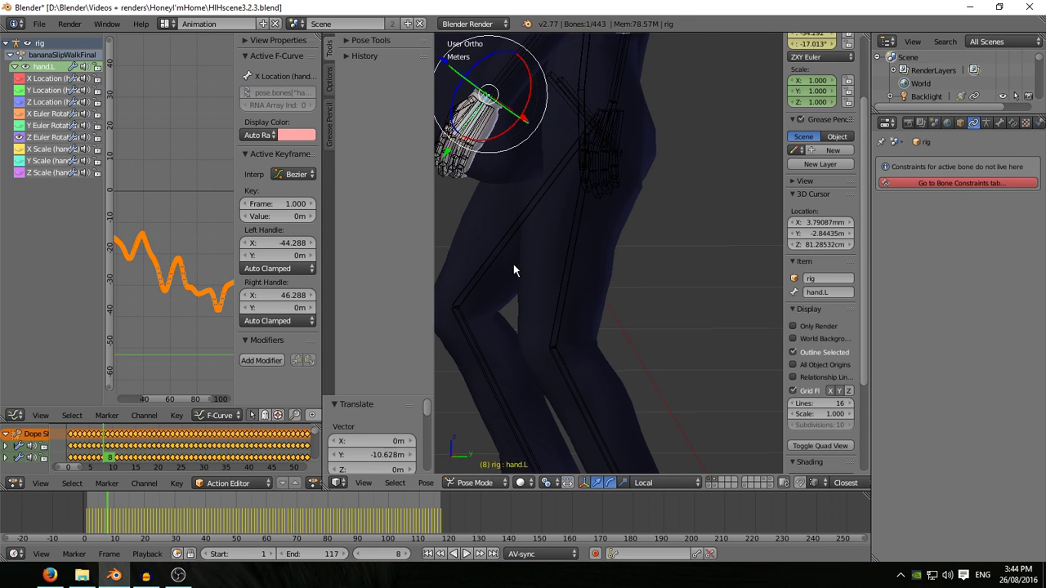
pyautogui.keyDown('shift'); pyautogui.moveTo(513, 264); pyautogui.dragTo(616, 277, button='middle'); pyautogui.keyUp('shift')
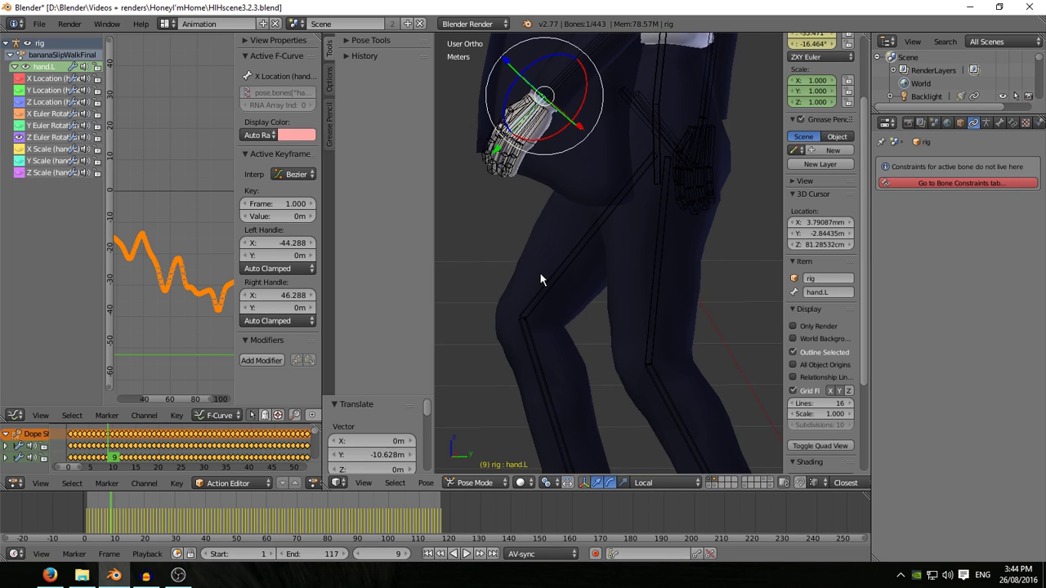
pyautogui.moveTo(540, 271); pyautogui.dragTo(728, 277, button='middle')
pyautogui.press('Left')
pyautogui.press('Left')
pyautogui.press('Left')
pyautogui.press('Left')
pyautogui.press('Left')
pyautogui.press('Left')
pyautogui.press('Left')
pyautogui.press('Left')
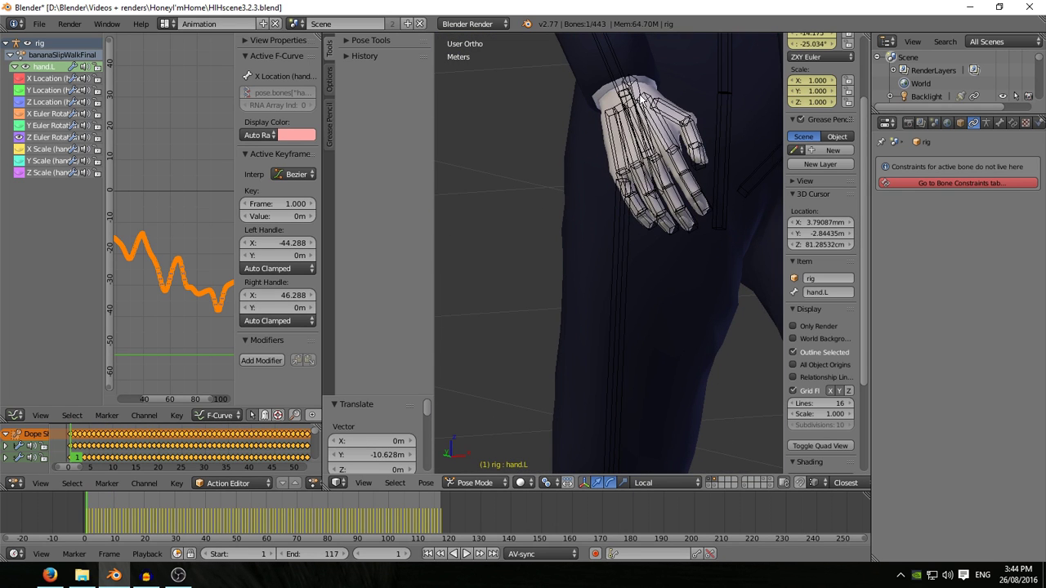
# Select the right hand bone and go to frame 13 to inspect its pose from the front.
pyautogui.rightClick(621, 102)
pyautogui.moveTo(621, 102); pyautogui.dragTo(556, 290, button='middle')
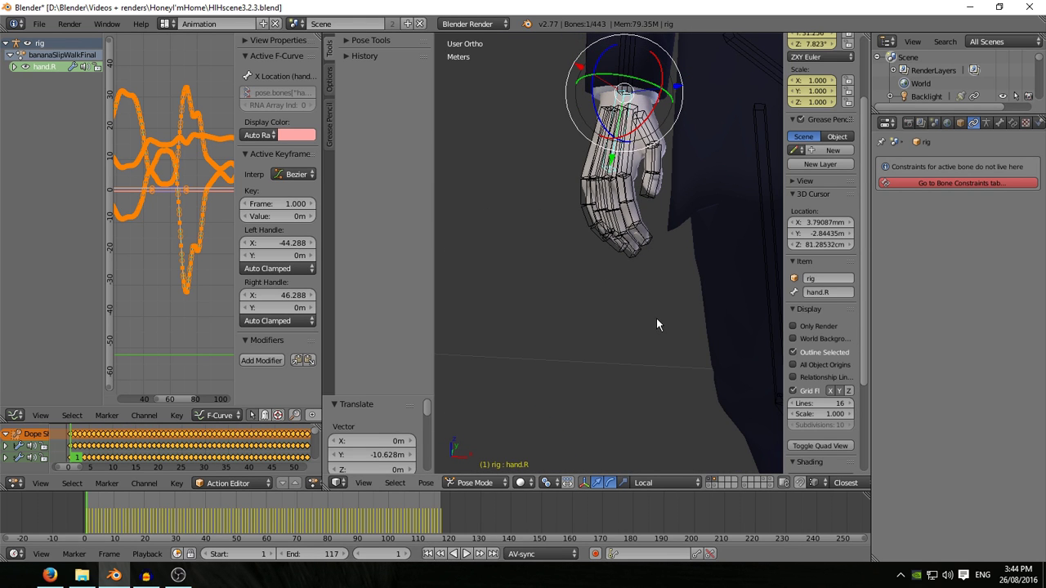
pyautogui.press('KP_1')
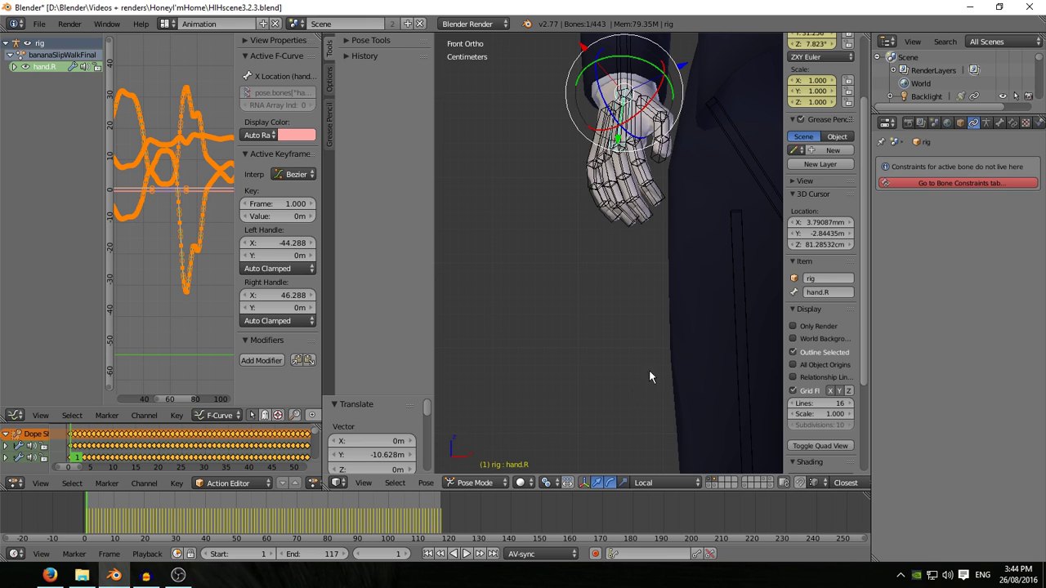
pyautogui.scroll(-5, 615, 389)
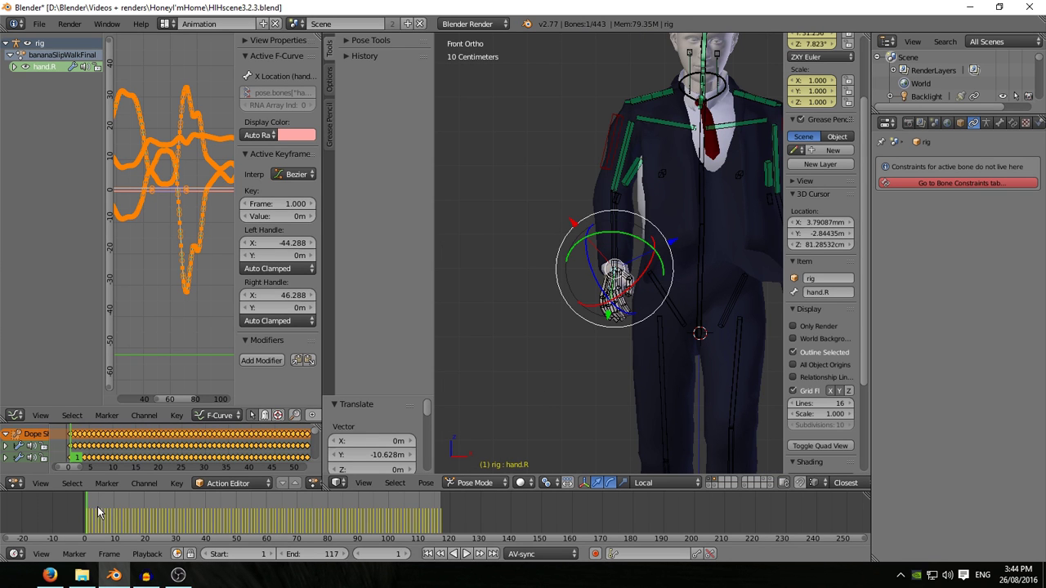
pyautogui.moveTo(90, 515); pyautogui.dragTo(122, 516)
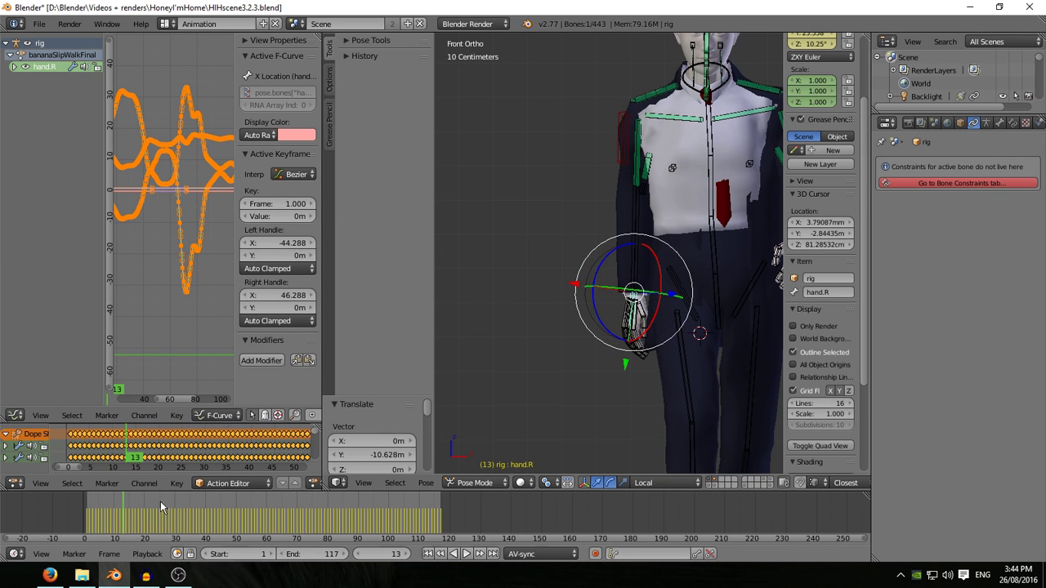
pyautogui.moveTo(493, 382); pyautogui.dragTo(581, 393, button='middle')
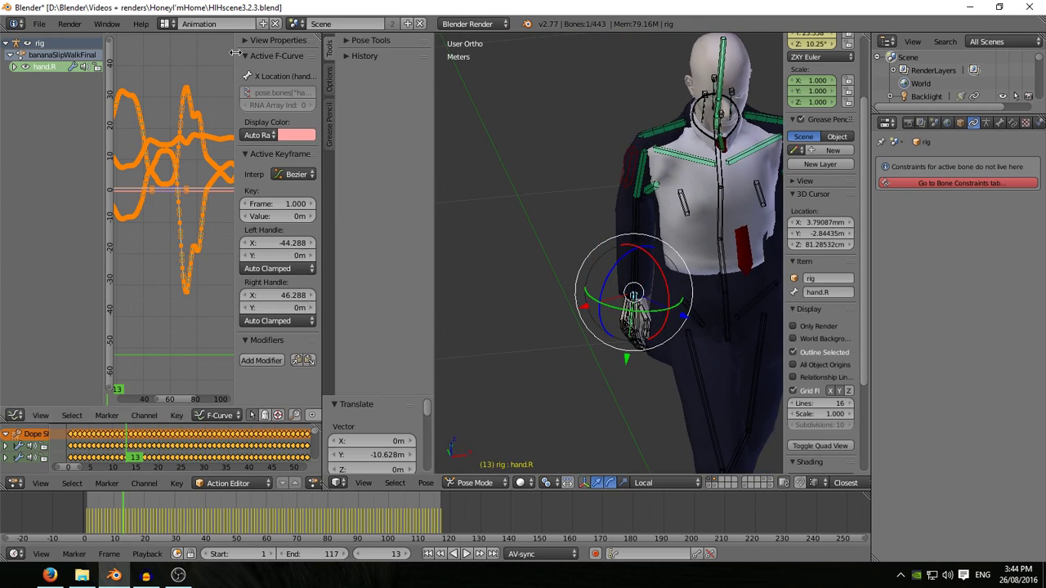
# Isolate the right hand bone's Y Euler Rotation curve and raise the whole curve by about 17.7.
pyautogui.click(27, 44)
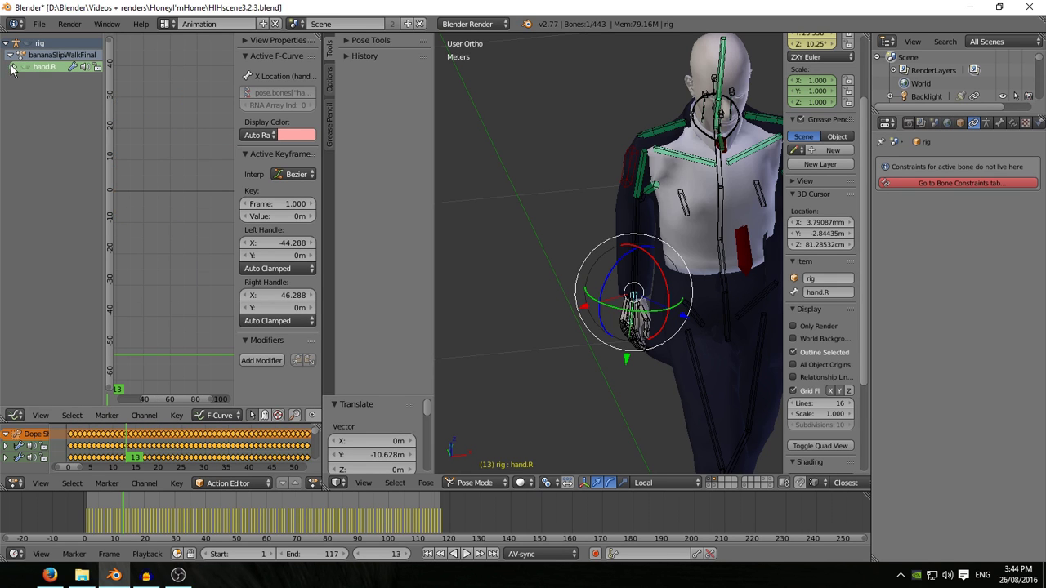
pyautogui.click(13, 67)
pyautogui.click(20, 126)
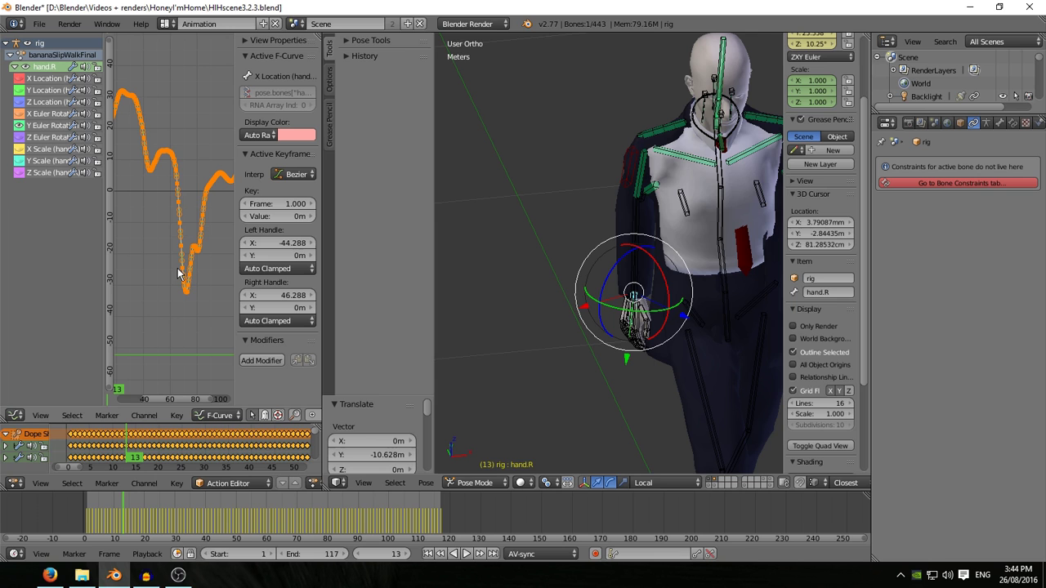
pyautogui.press('g')
pyautogui.press('y')
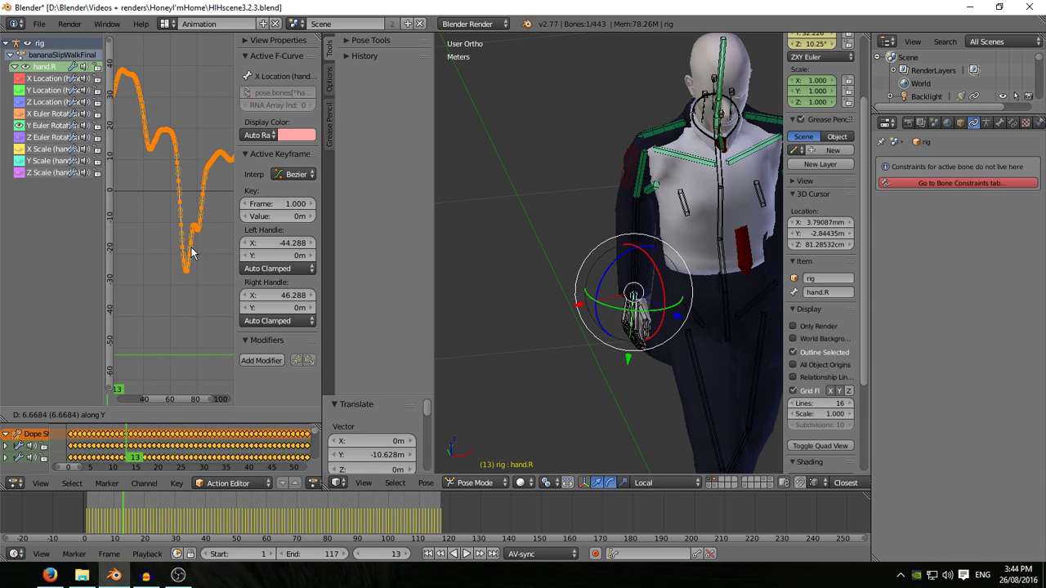
pyautogui.click(204, 213)
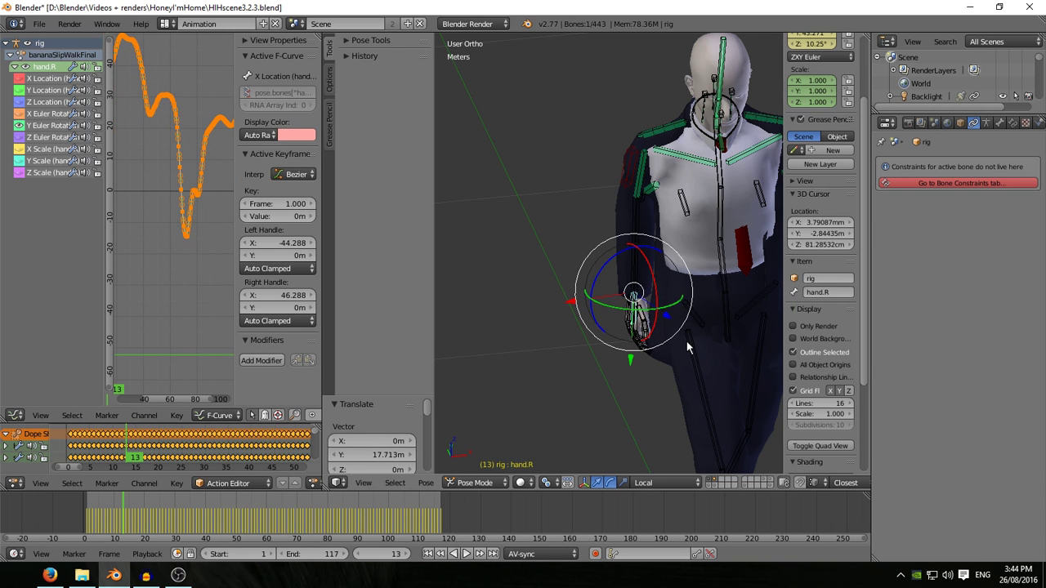
# Advance the walk to frame 22 while examining the right hand from different angles.
pyautogui.moveTo(686, 341); pyautogui.dragTo(621, 310, button='middle')
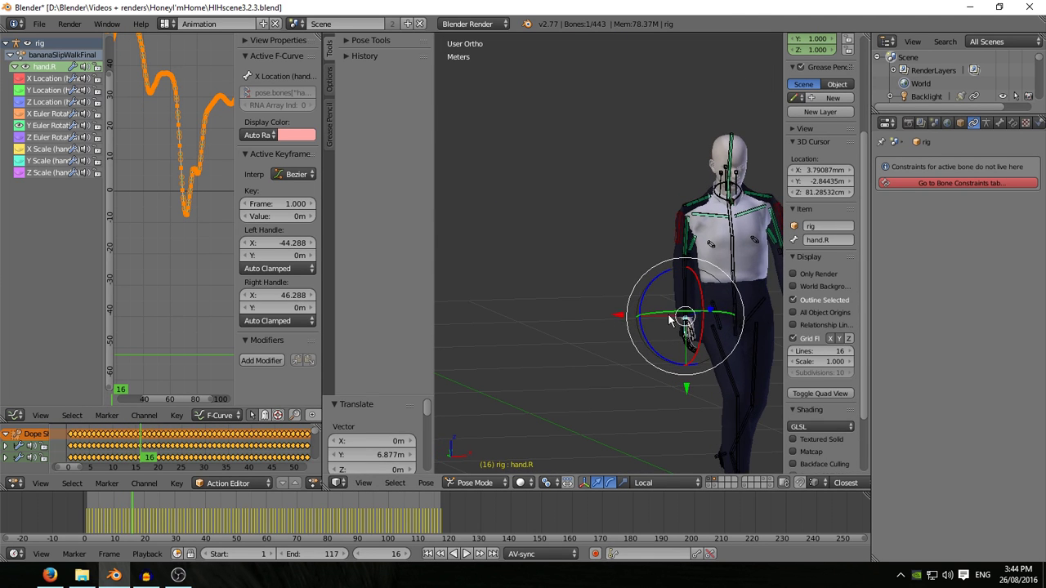
pyautogui.press('Right')
pyautogui.press('Right')
pyautogui.press('Right')
pyautogui.press('Right')
pyautogui.moveTo(630, 315); pyautogui.dragTo(492, 341, button='middle')
pyautogui.press('Right')
pyautogui.press('Right')
pyautogui.scroll(-4, 717, 340)
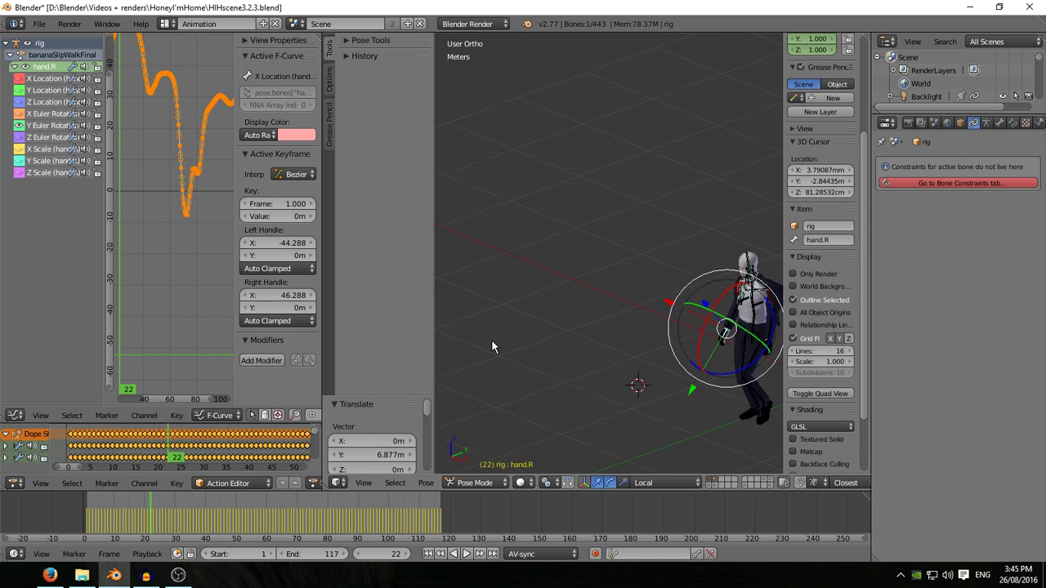
# Get close to the character's left hand at frame 22 and select its hand bone.
pyautogui.keyDown('shift'); pyautogui.moveTo(654, 362); pyautogui.dragTo(512, 284, button='middle'); pyautogui.keyUp('shift')
pyautogui.scroll(10, 546, 282)
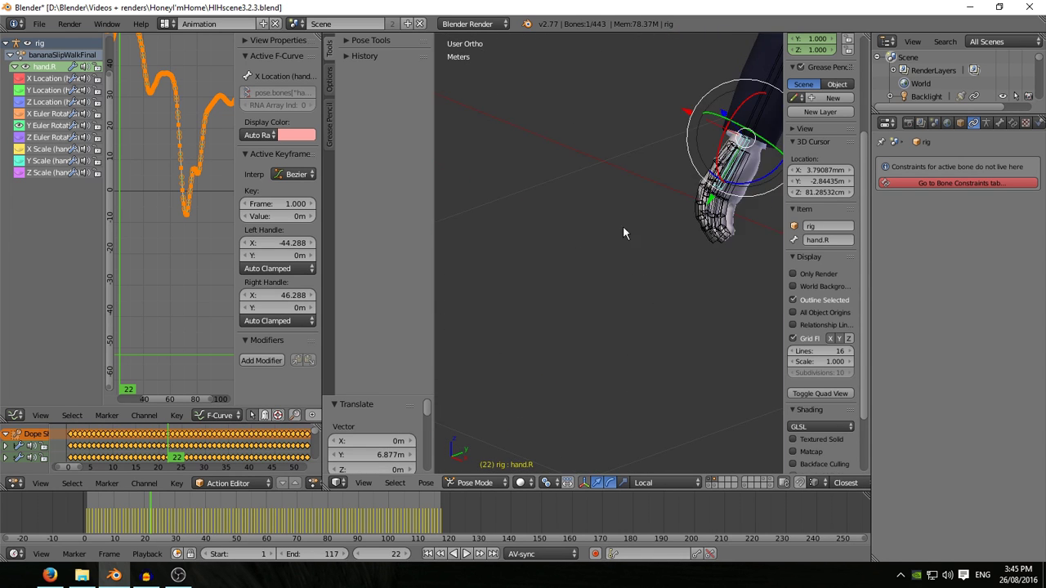
pyautogui.keyDown('shift'); pyautogui.moveTo(671, 226); pyautogui.dragTo(700, 287, button='middle'); pyautogui.keyUp('shift')
pyautogui.moveTo(596, 303); pyautogui.dragTo(529, 314, button='middle')
pyautogui.scroll(6, 557, 293)
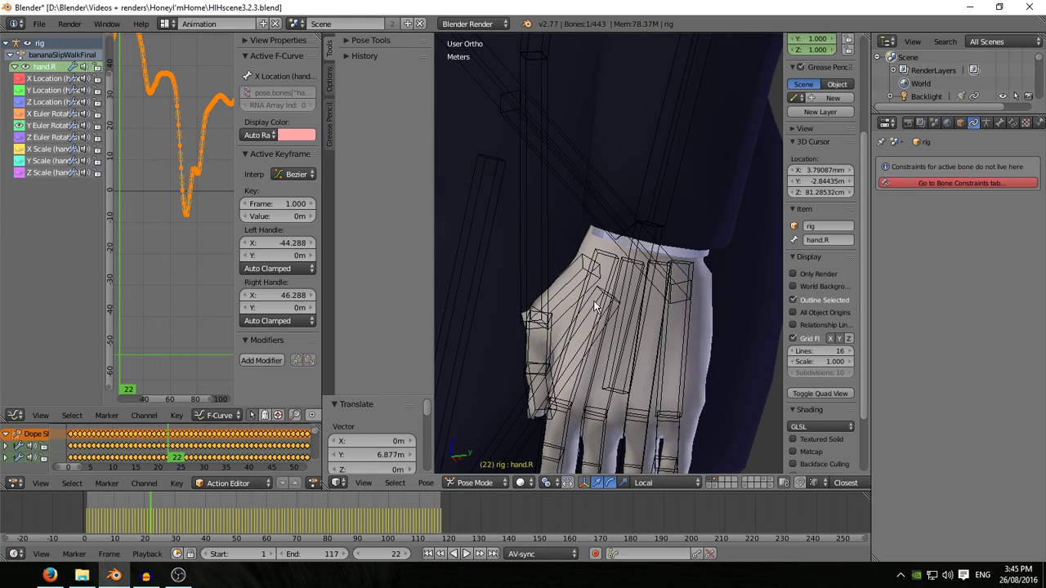
pyautogui.rightClick(662, 242)
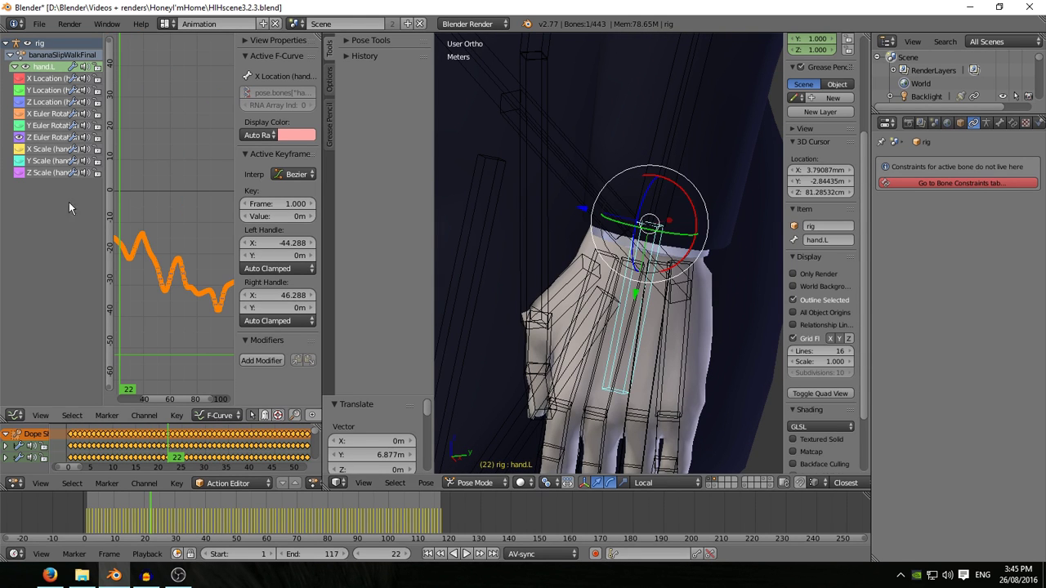
# Isolate the left hand bone's Y Euler Rotation curve and lower the whole curve by about 15.
pyautogui.click(35, 128)
pyautogui.press('v')
pyautogui.scroll(-4, 520, 311)
pyautogui.moveTo(520, 310); pyautogui.dragTo(622, 323, button='middle')
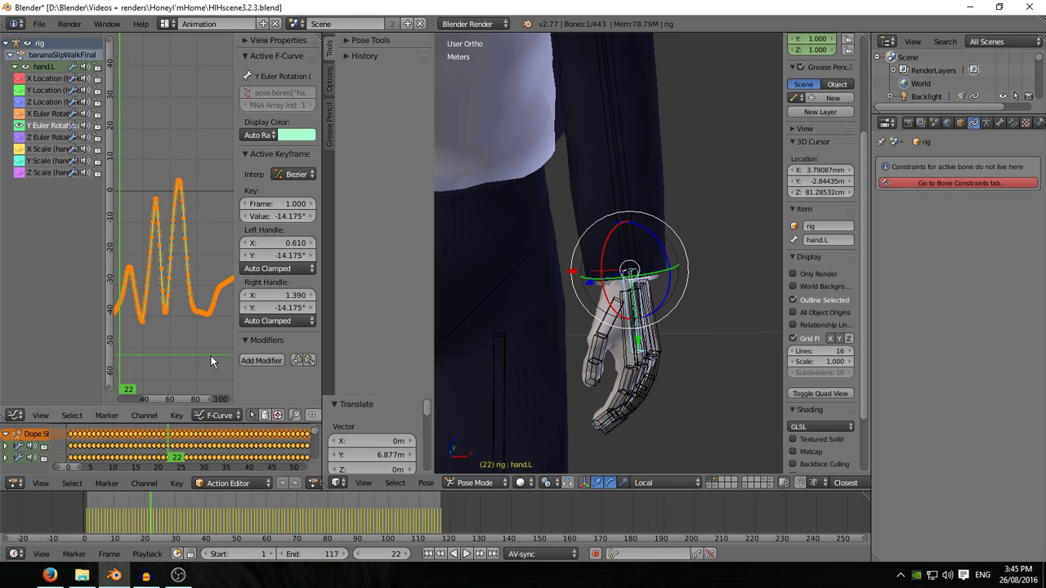
pyautogui.press('g')
pyautogui.press('y')
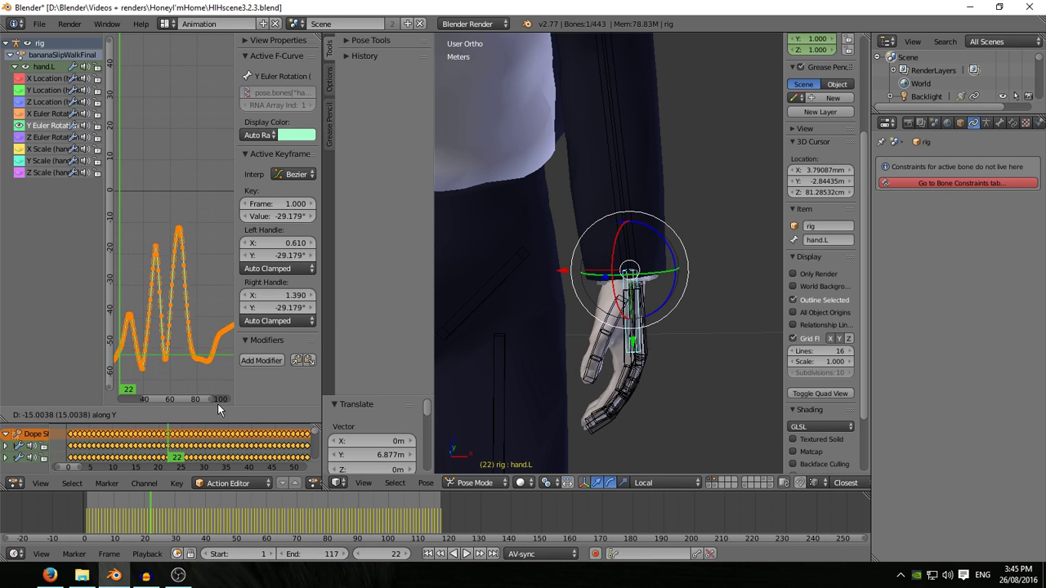
pyautogui.click(218, 410)
pyautogui.scroll(-5, 719, 178)
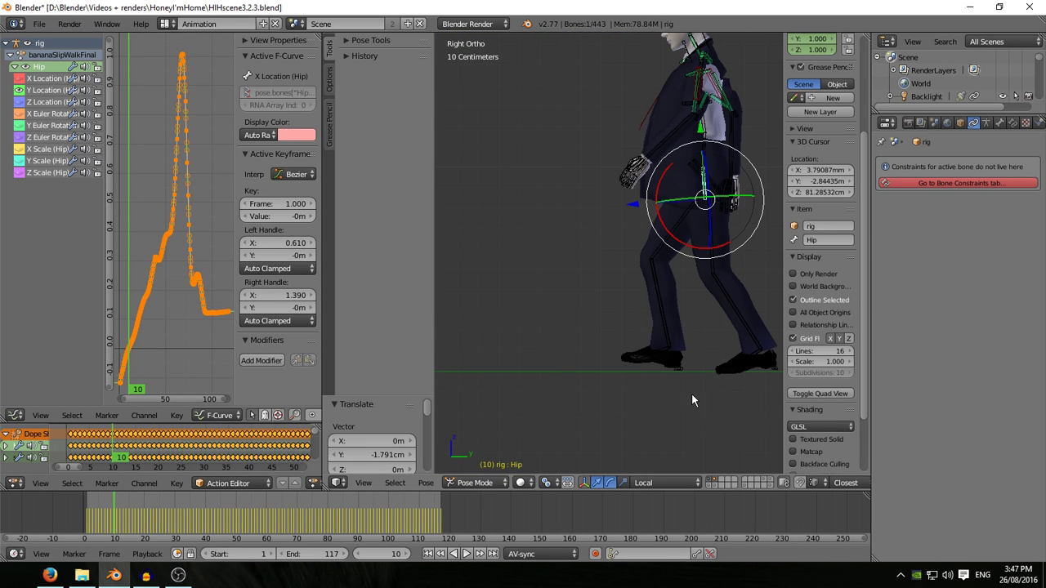
# Return to frame 1, select the right toe bone and rotate it about 59.4° to bend the toe on the trailing foot.
pyautogui.rightClick(730, 372)
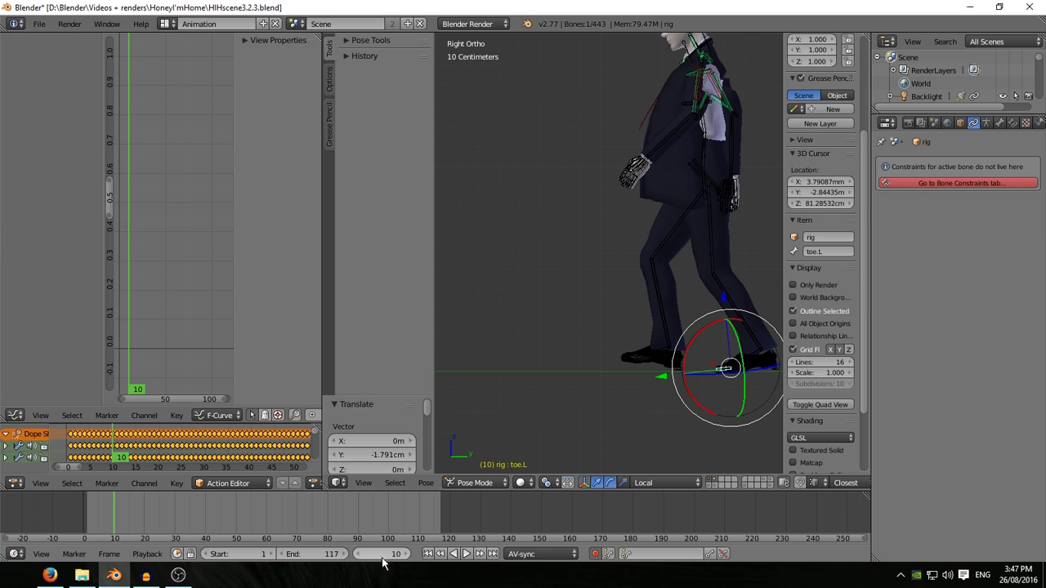
pyautogui.press('Left')
pyautogui.press('Left')
pyautogui.press('Left')
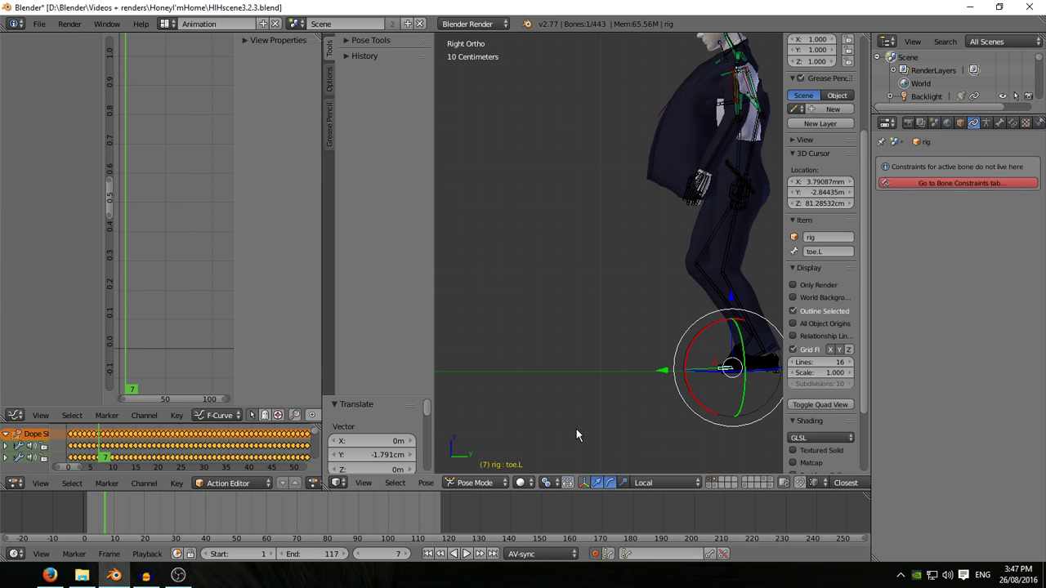
pyautogui.press('Left')
pyautogui.press('Left')
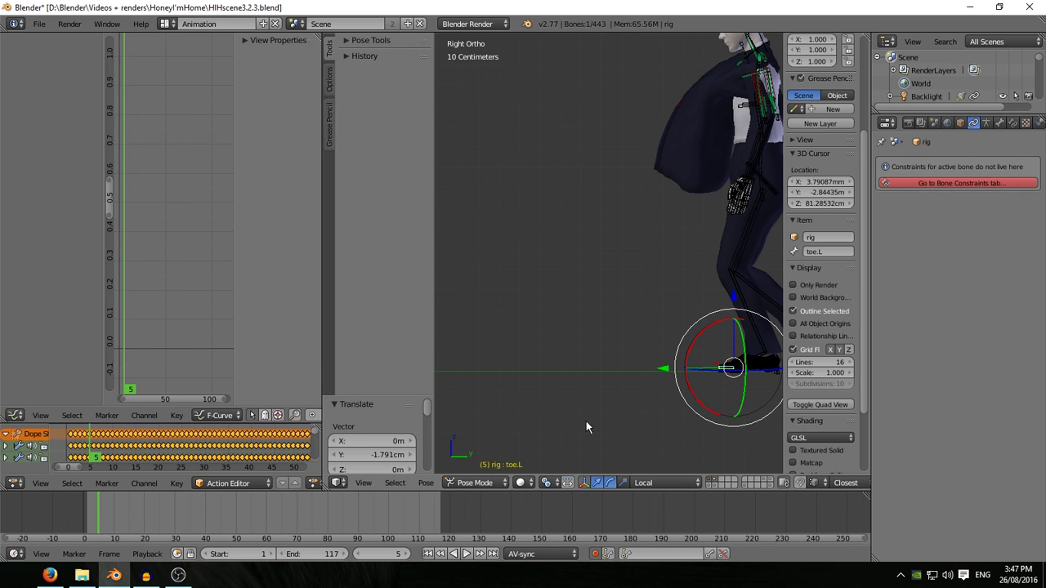
pyautogui.scroll(-4, 586, 421)
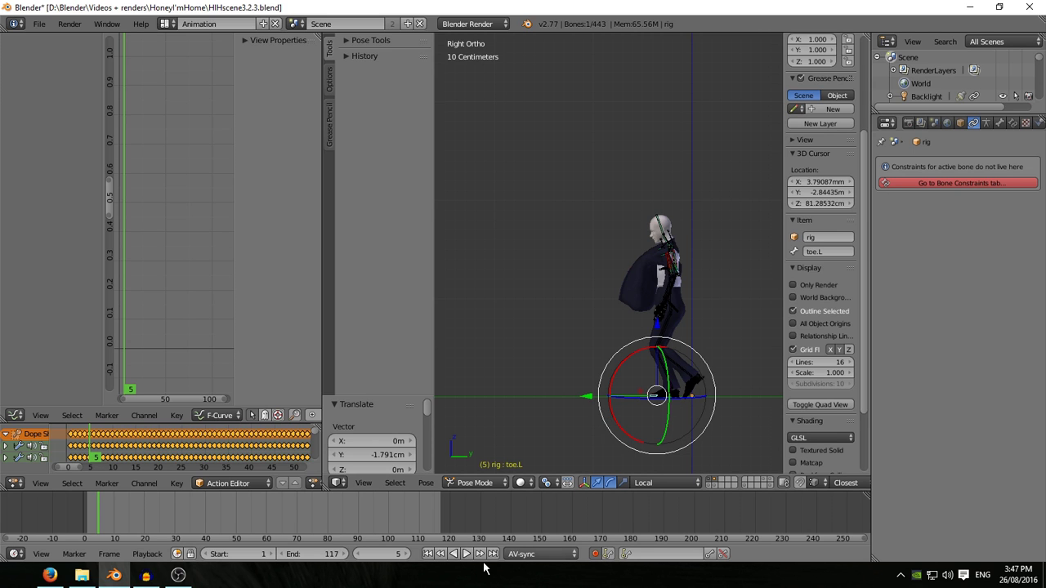
pyautogui.click(428, 554)
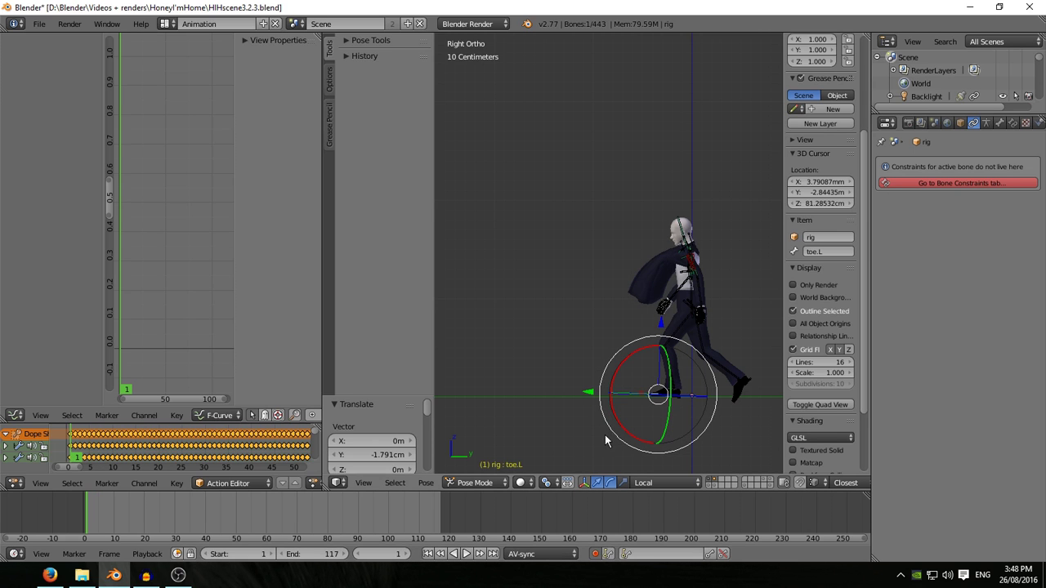
pyautogui.rightClick(738, 404)
pyautogui.moveTo(772, 372); pyautogui.dragTo(781, 417)
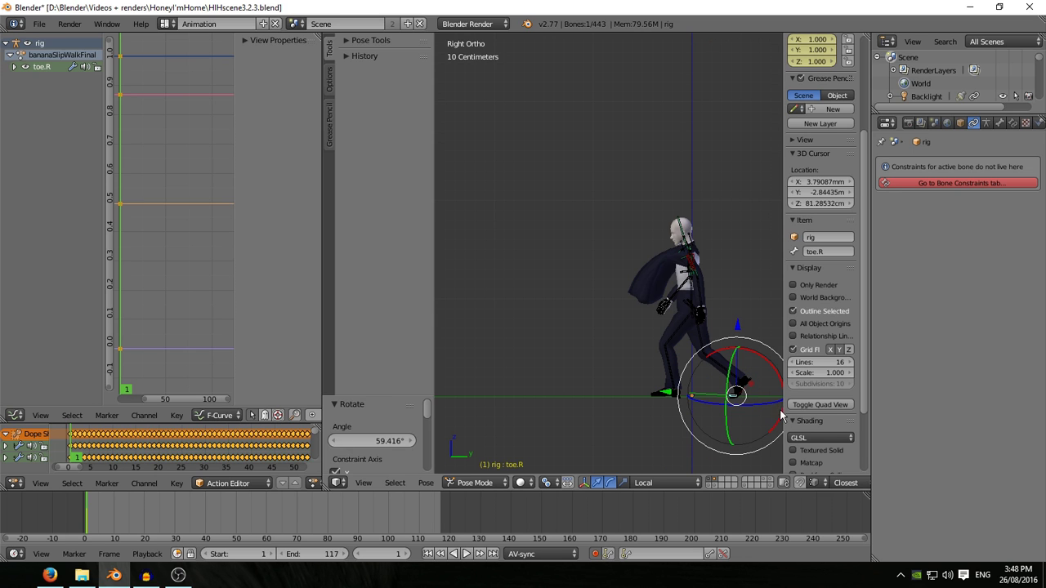
# At frame 4, rotate the right toe bone about -21.1° to reduce its bend.
pyautogui.press('Right')
pyautogui.press('Right')
pyautogui.press('Right')
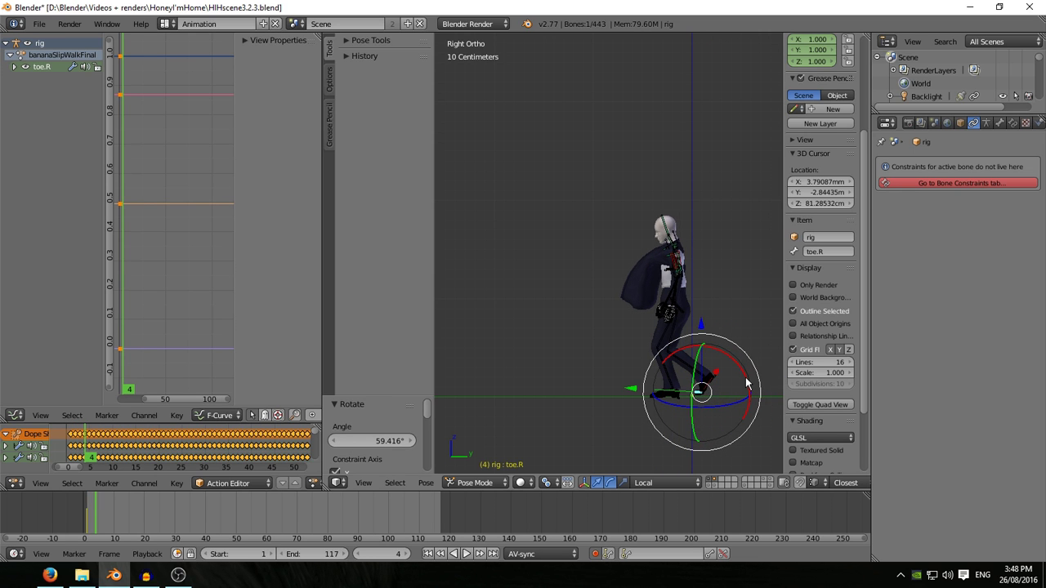
pyautogui.moveTo(746, 382); pyautogui.dragTo(746, 352)
# At frame 7, clear the right toe bone's rotation so it lines up with the foot.
pyautogui.press('Right')
pyautogui.press('Right')
pyautogui.press('Right')
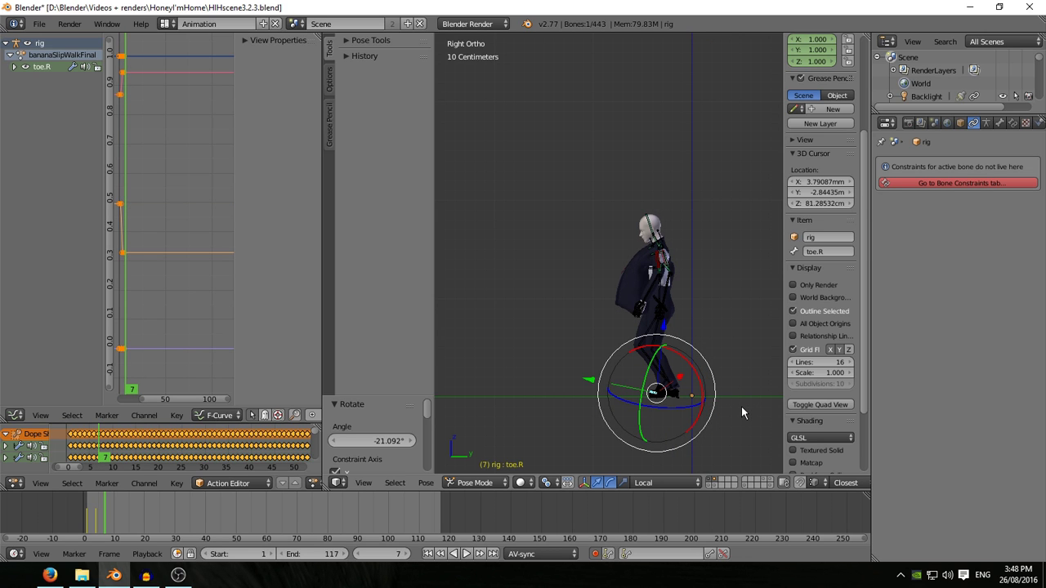
pyautogui.hotkey('alt', 'r')
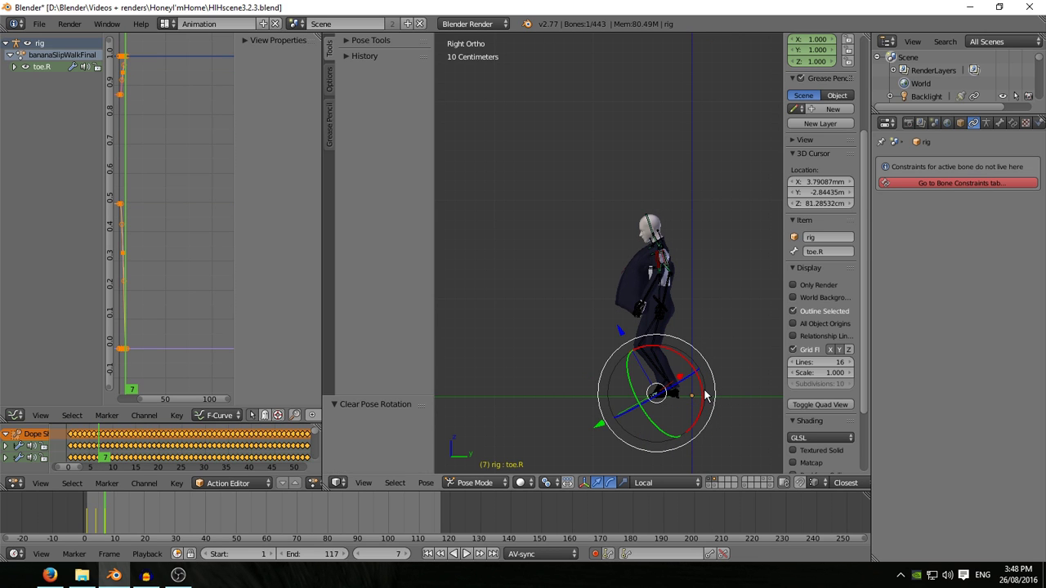
pyautogui.click(705, 397)
# Get close to the feet, select the left toe bone and key its rotation at frame 10.
pyautogui.scroll(3, 691, 425)
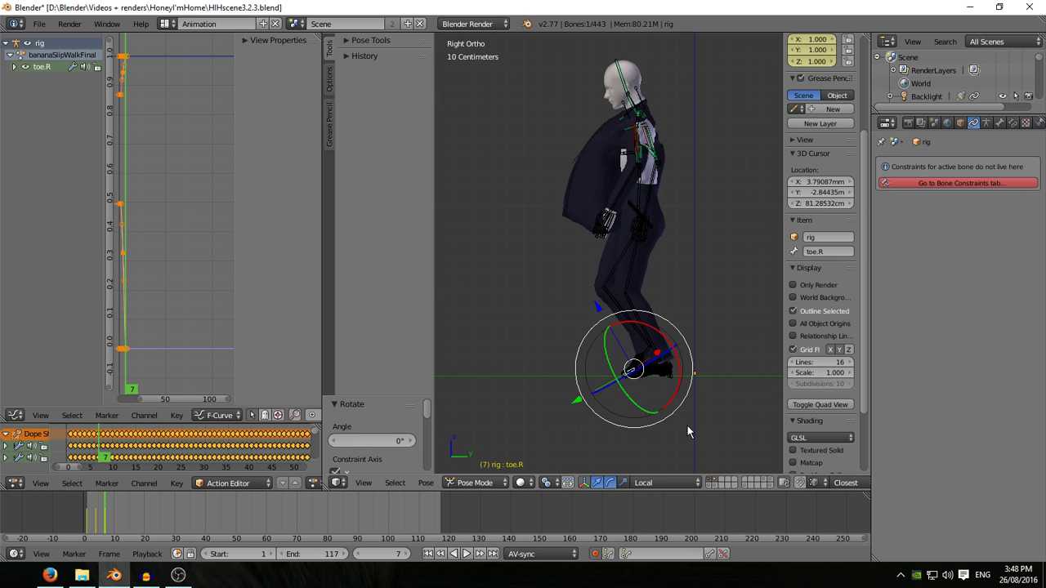
pyautogui.scroll(3, 688, 425)
pyautogui.rightClick(572, 327)
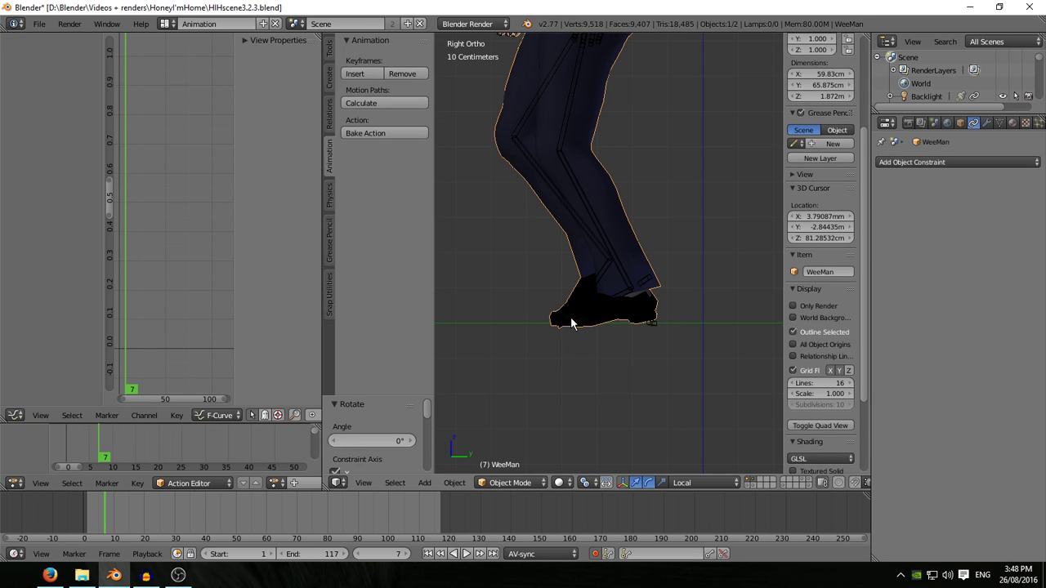
pyautogui.rightClick(572, 324)
pyautogui.keyDown('shift'); pyautogui.moveTo(559, 390); pyautogui.dragTo(668, 387, button='middle'); pyautogui.keyUp('shift')
pyautogui.press('Right')
pyautogui.press('Right')
pyautogui.press('Right')
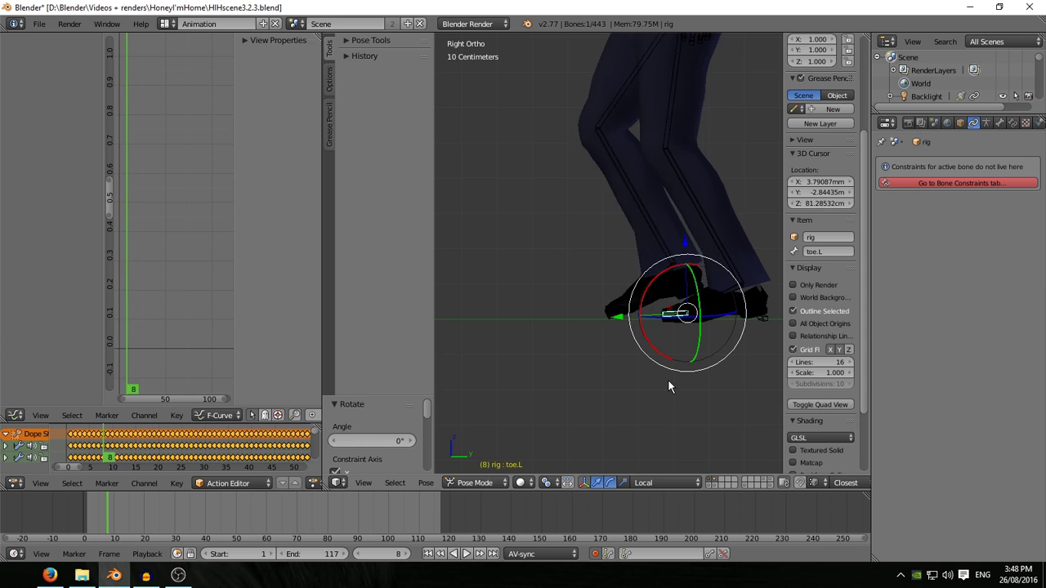
pyautogui.moveTo(651, 354); pyautogui.dragTo(639, 337)
# Bend the left toe bone further, rotating it about 22.7° at frame 13 and about 33.2° at frame 16.
pyautogui.press('Right')
pyautogui.press('Right')
pyautogui.press('Right')
# At frame 19, clear the left toe bone's rotation so it straightens as the foot swings forward.
pyautogui.press('Right')
pyautogui.press('Right')
pyautogui.press('Right')
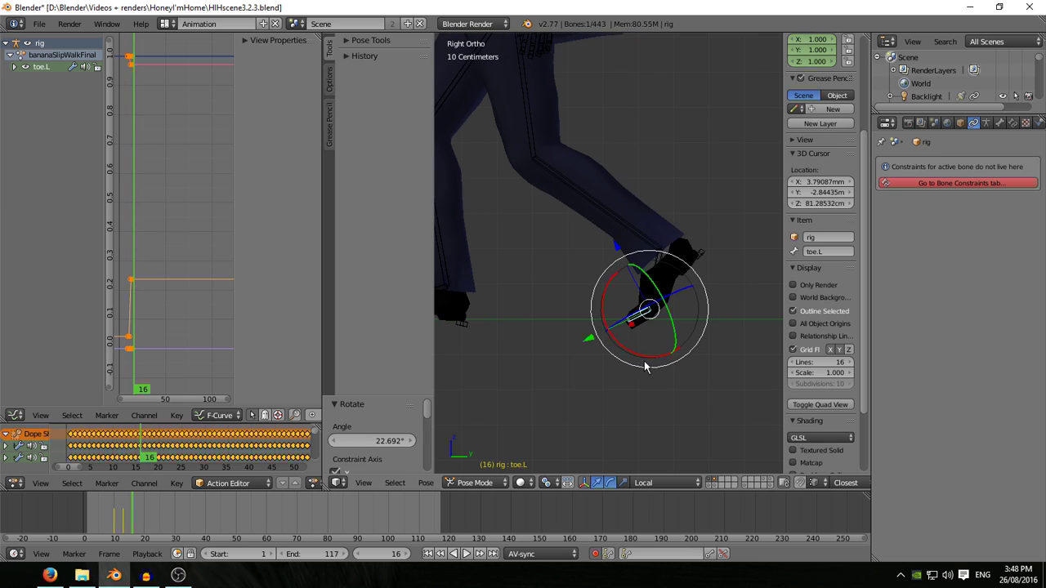
pyautogui.moveTo(633, 356); pyautogui.dragTo(619, 341)
pyautogui.press('Right')
pyautogui.press('Right')
pyautogui.press('Right')
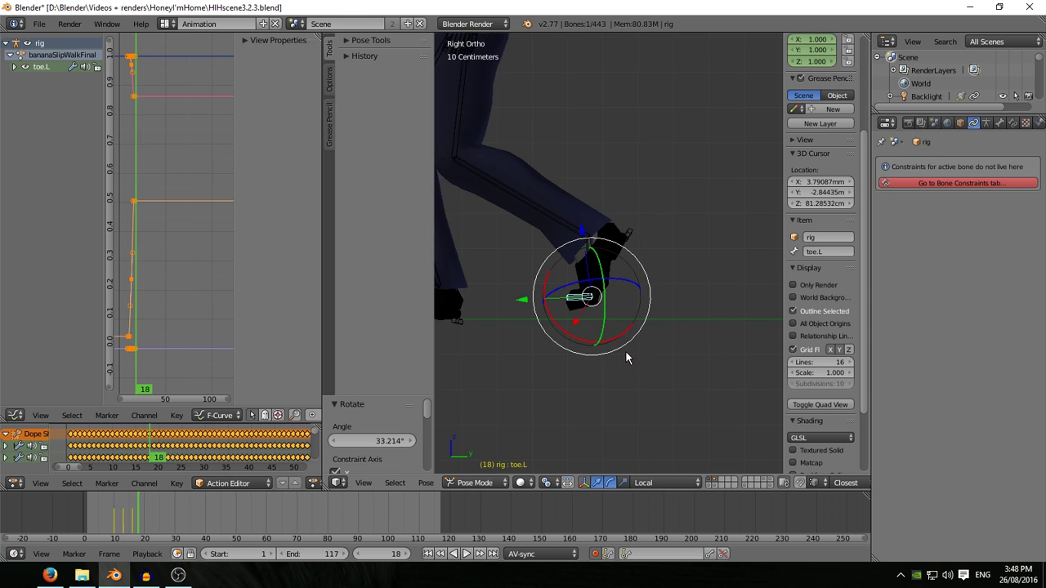
pyautogui.moveTo(533, 335); pyautogui.dragTo(579, 350)
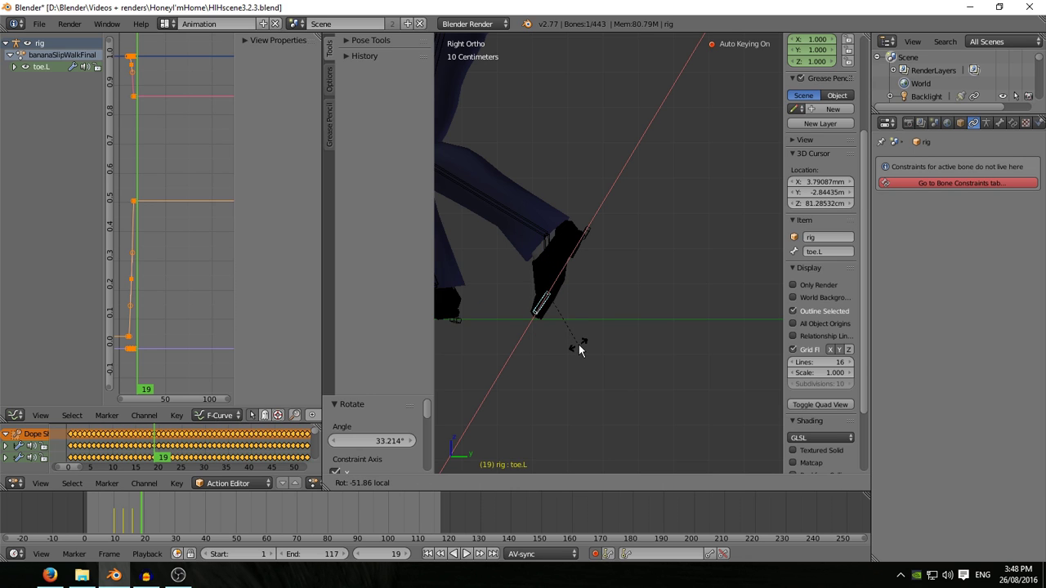
pyautogui.rightClick(578, 349)
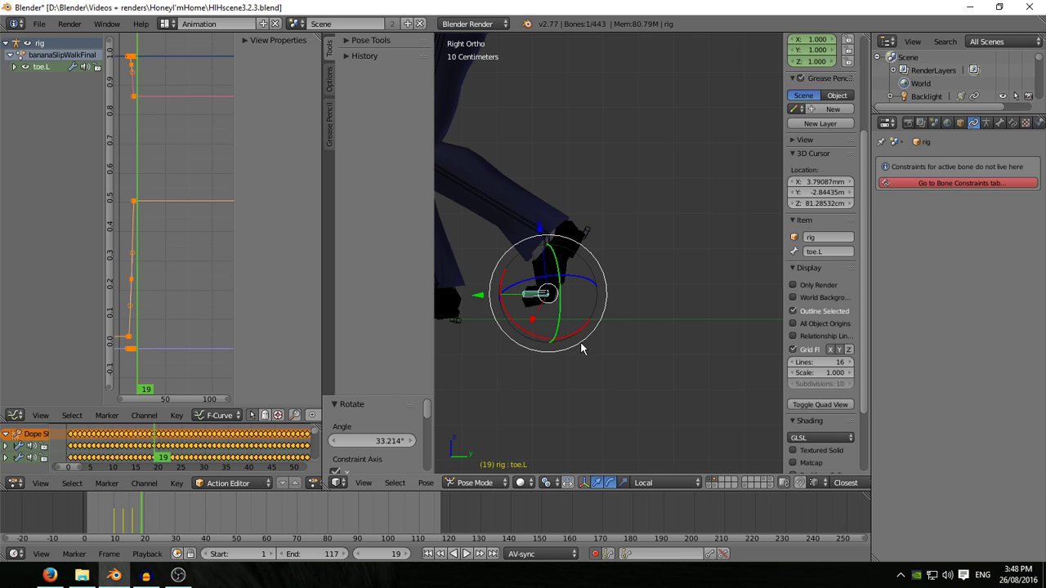
pyautogui.hotkey('alt', 'r')
pyautogui.click(568, 353)
# Select the right toe bone and key its unbent rotation at frame 22.
pyautogui.keyDown('shift'); pyautogui.moveTo(568, 353); pyautogui.dragTo(712, 377, button='middle'); pyautogui.keyUp('shift')
pyautogui.rightClick(527, 315)
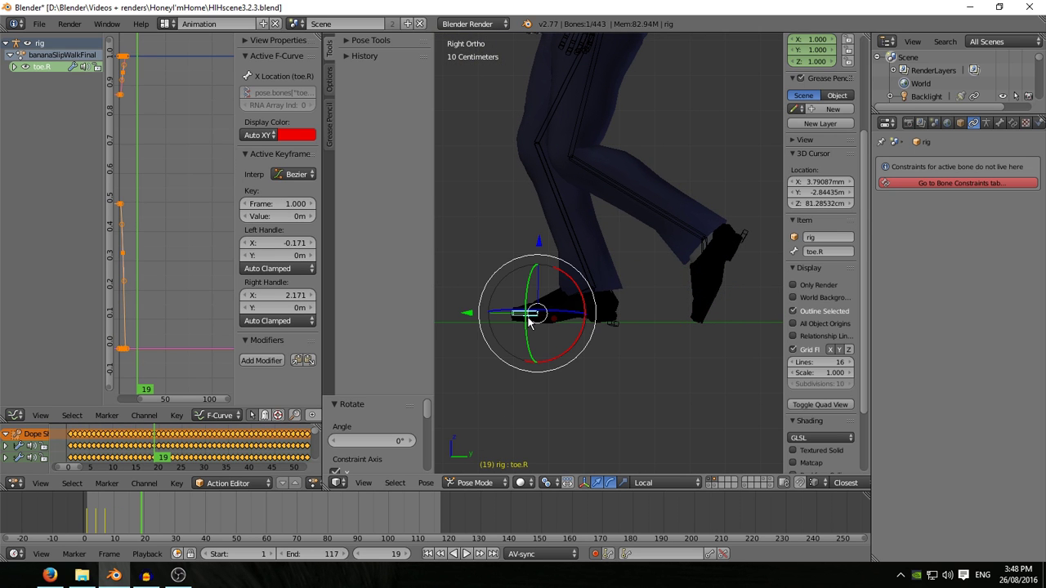
pyautogui.press('Right')
pyautogui.press('Right')
pyautogui.press('Right')
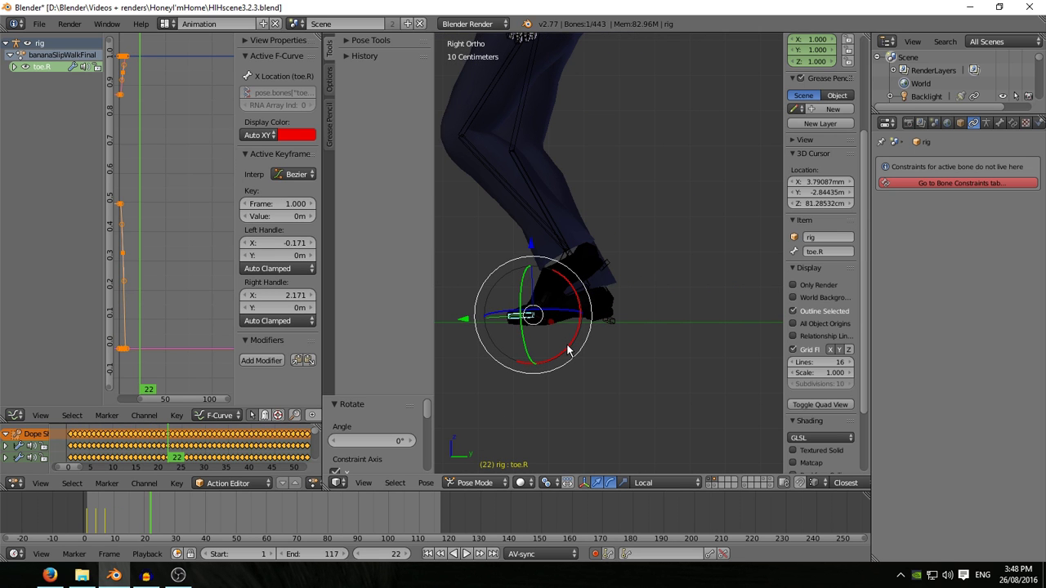
# At frame 25, rotate the right toe bone about 14.2° to keep it on the ground.
pyautogui.press('Right')
pyautogui.press('Right')
pyautogui.press('Right')
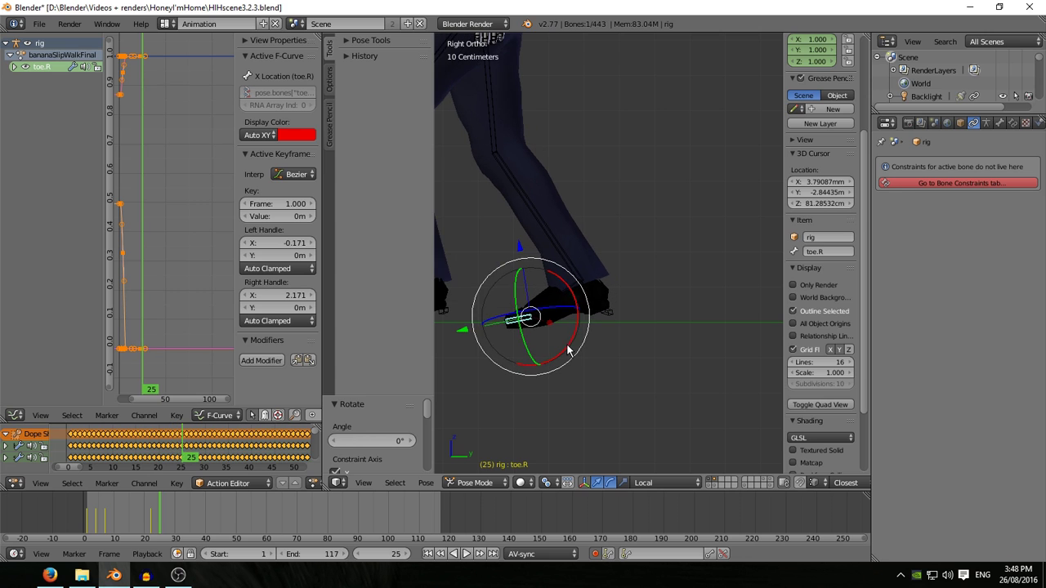
pyautogui.press('r')
pyautogui.click(557, 350)
# At frame 28, rotate the right toe bone about 20.4° as the heel lifts.
pyautogui.press('Right')
pyautogui.press('Right')
pyautogui.press('Right')
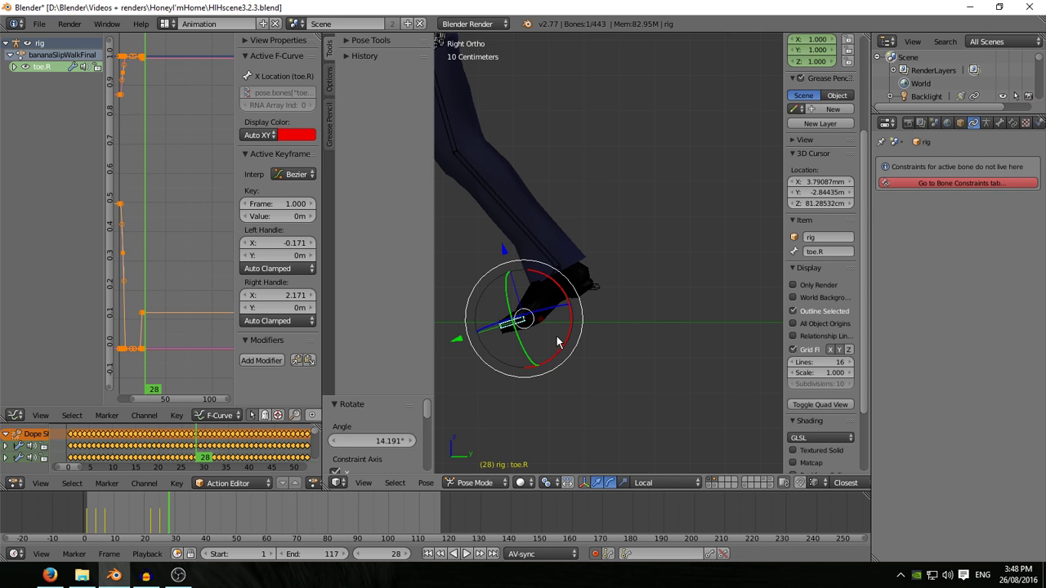
pyautogui.press('r')
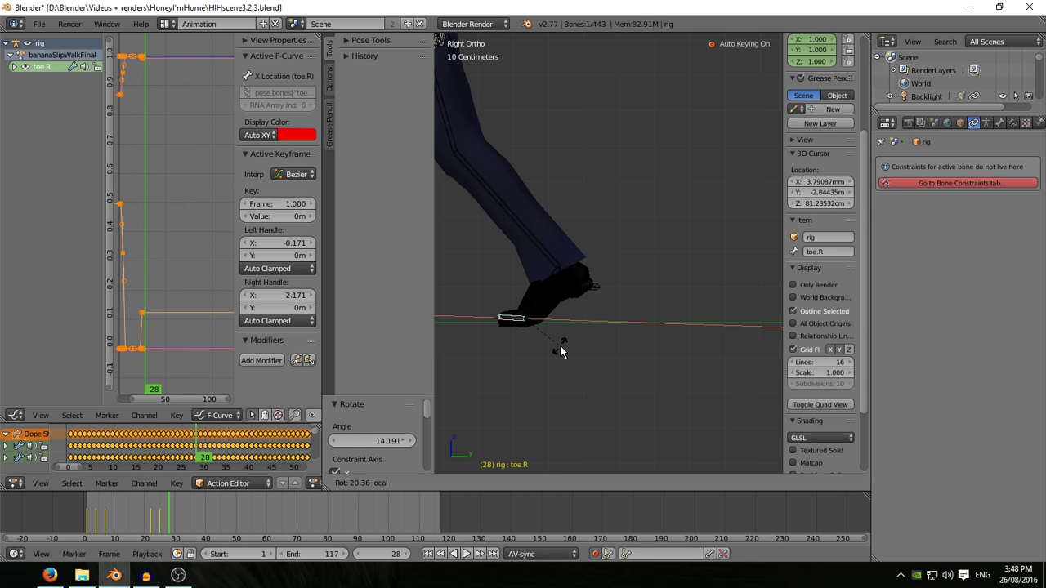
pyautogui.click(561, 351)
# At frame 31, rotate the right toe bone about 24.5° to level it with the ground.
pyautogui.press('Right')
pyautogui.press('Right')
pyautogui.press('Right')
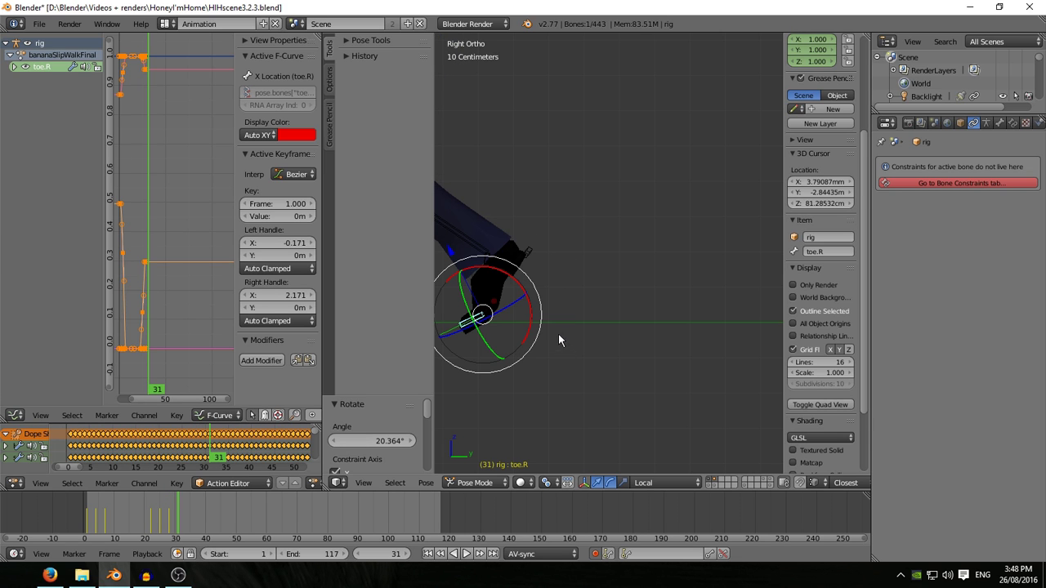
pyautogui.keyDown('shift'); pyautogui.moveTo(567, 357); pyautogui.dragTo(670, 272, button='middle'); pyautogui.keyUp('shift')
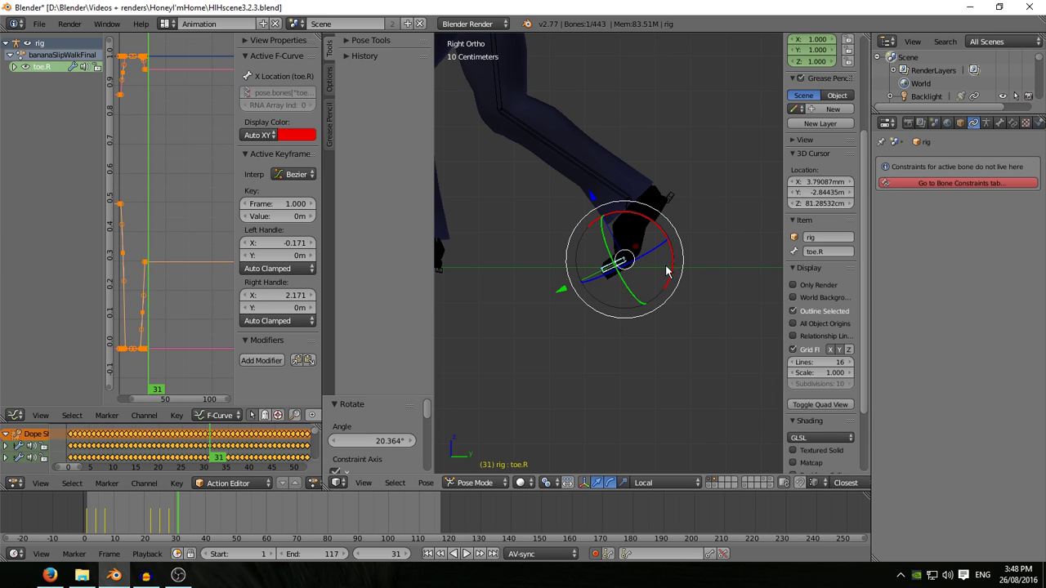
pyautogui.moveTo(674, 264); pyautogui.dragTo(666, 284)
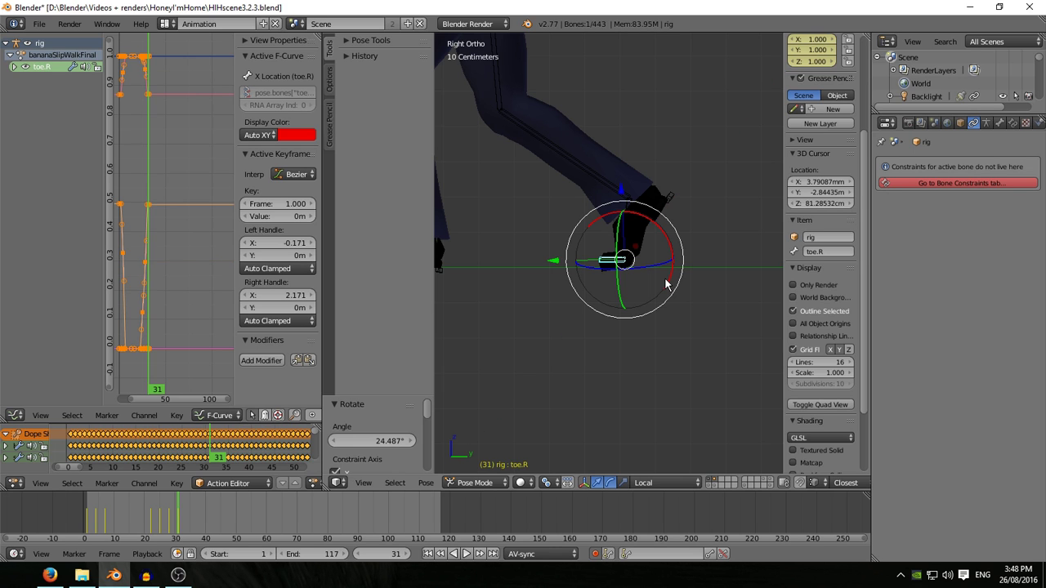
# At frame 34, clear the right toe bone's rotation and rotate it about 41.2° around its local X axis.
pyautogui.press('Right')
pyautogui.press('Right')
pyautogui.press('Right')
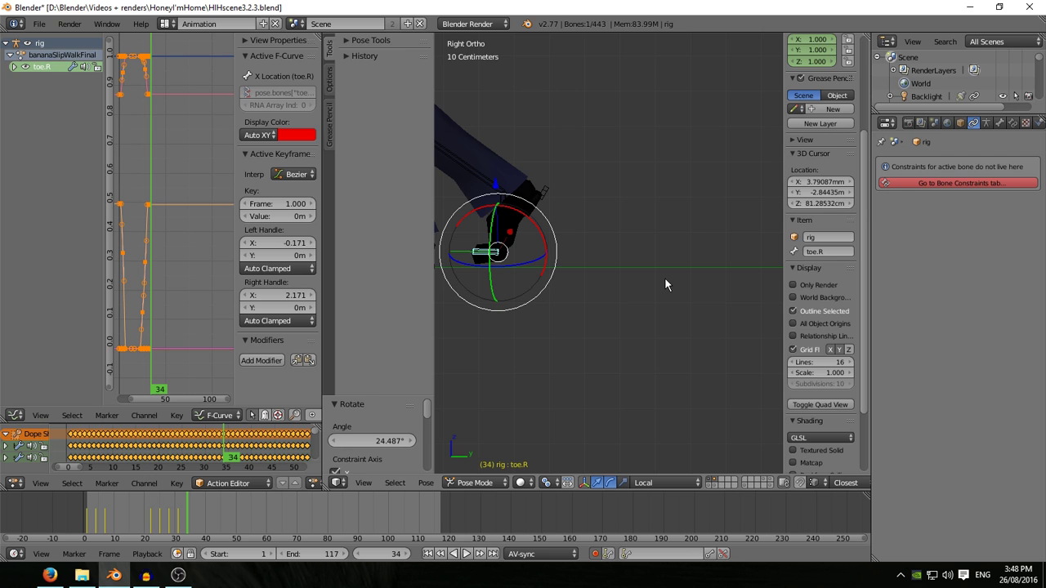
pyautogui.hotkey('alt', 'r')
pyautogui.keyDown('shift'); pyautogui.moveTo(555, 326); pyautogui.dragTo(677, 268, button='middle'); pyautogui.keyUp('shift')
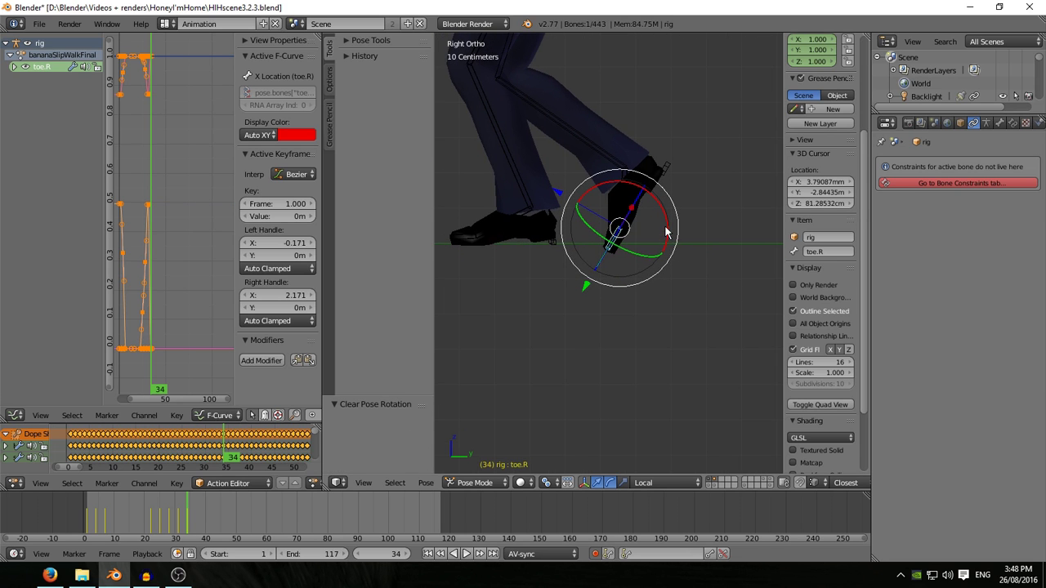
pyautogui.press('r')
pyautogui.press('x')
pyautogui.press('x')
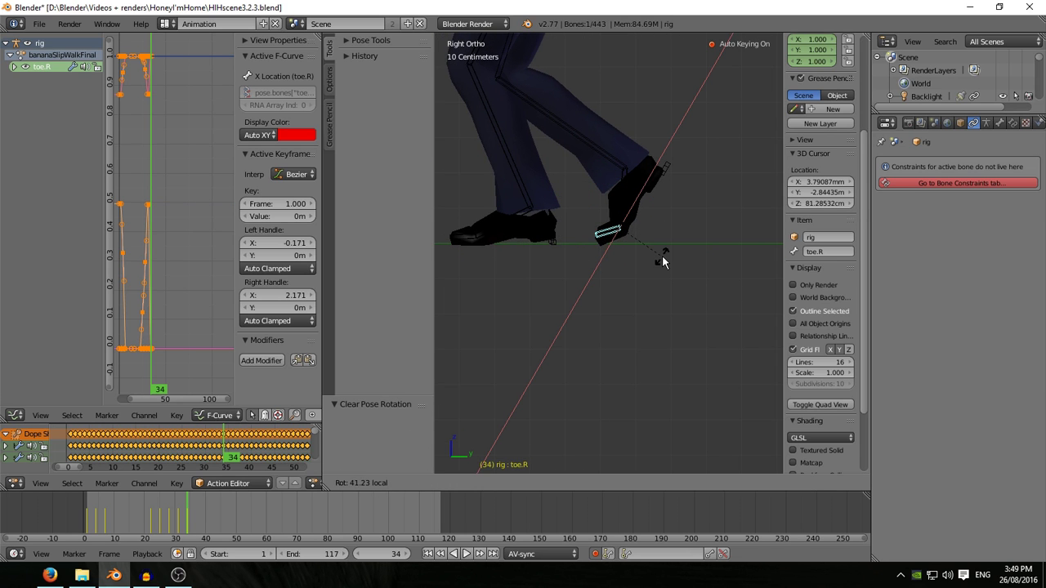
pyautogui.click(662, 262)
# Compare the frames around 34 and clear the right toe bone's rotation at frame 36.
pyautogui.press('Left')
pyautogui.press('Left')
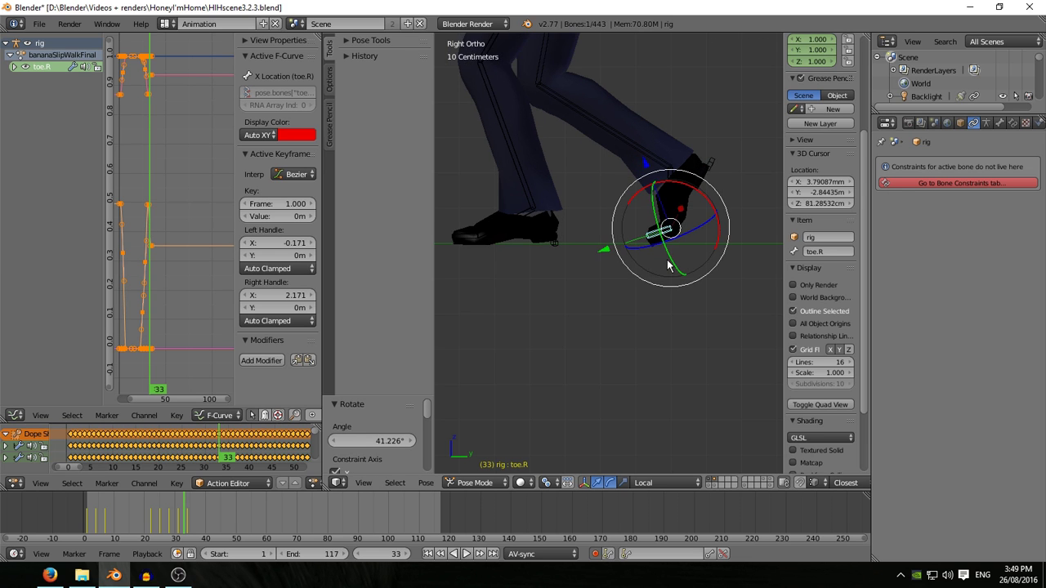
pyautogui.press('Right')
pyautogui.press('Right')
pyautogui.press('Right')
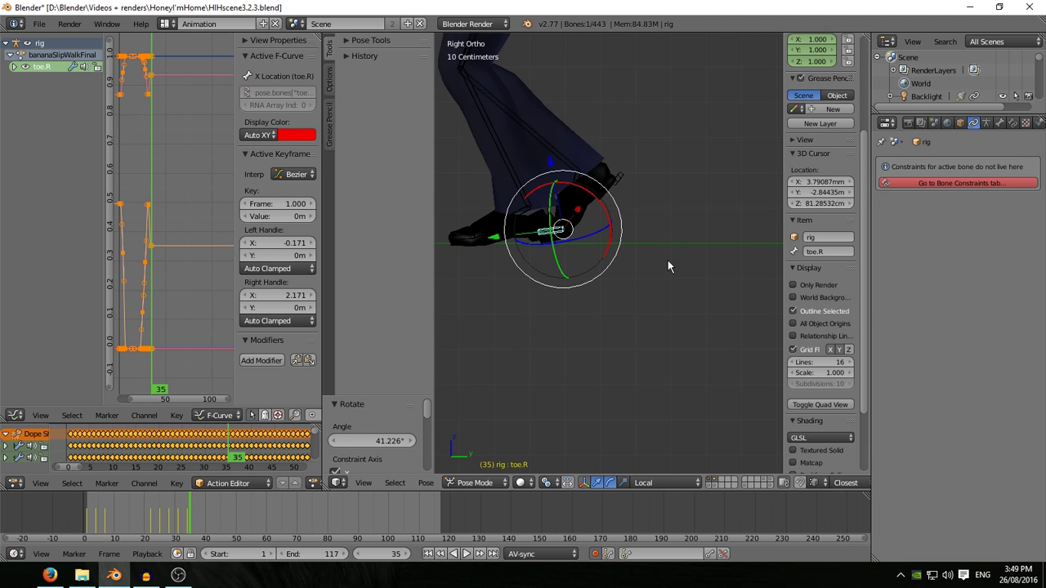
pyautogui.press('Left')
pyautogui.press('Right')
pyautogui.press('Right')
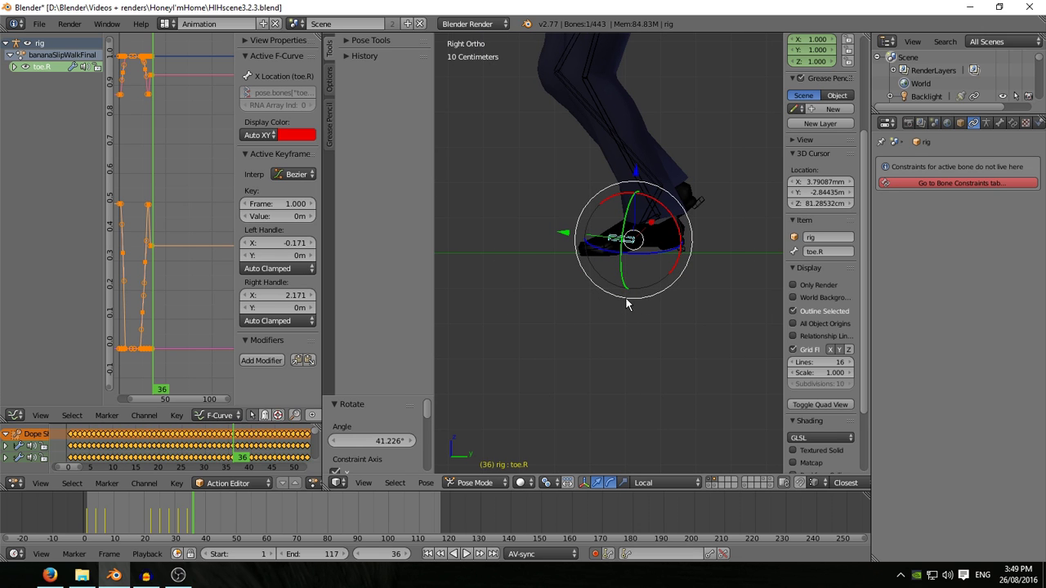
pyautogui.hotkey('alt', 'r')
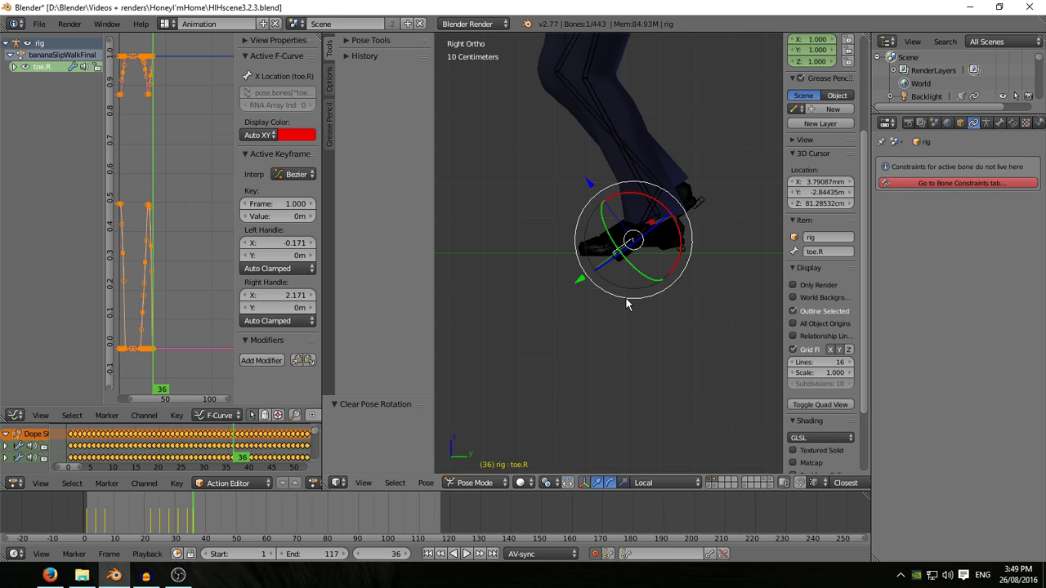
# At frame 37, key the right toe bone's rotation.
pyautogui.press('Right')
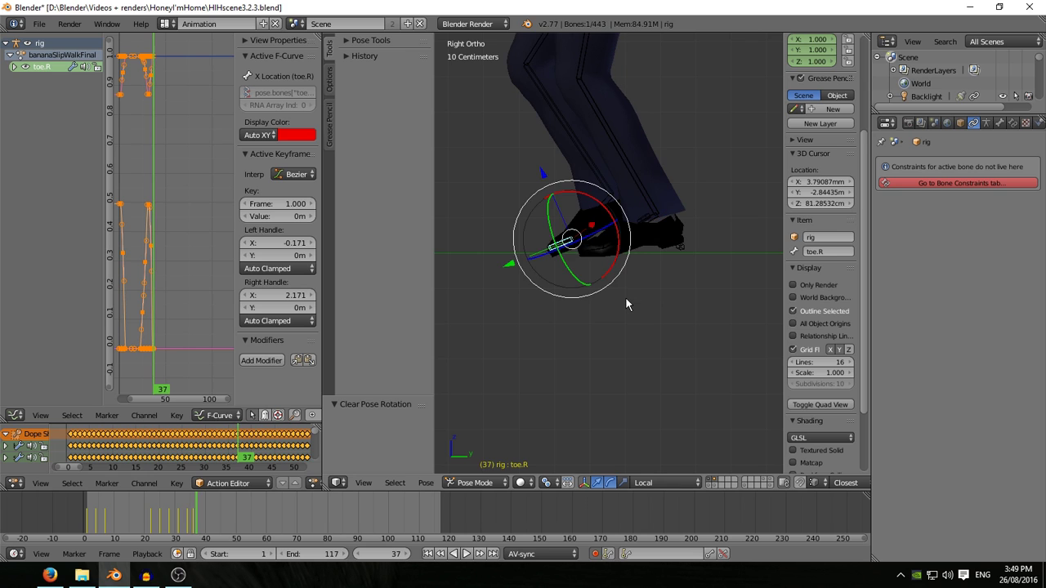
pyautogui.press('r')
pyautogui.click(622, 241)
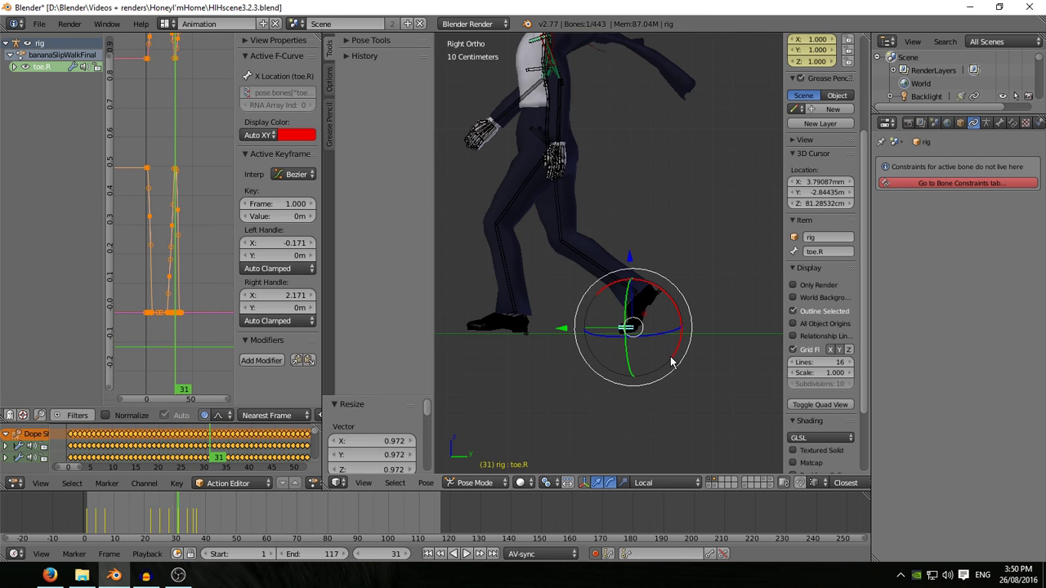
# Rotate the right toe bone about -13.1° at frame 34 and check the following frame.
pyautogui.press('Right')
pyautogui.press('Right')
pyautogui.press('Right')
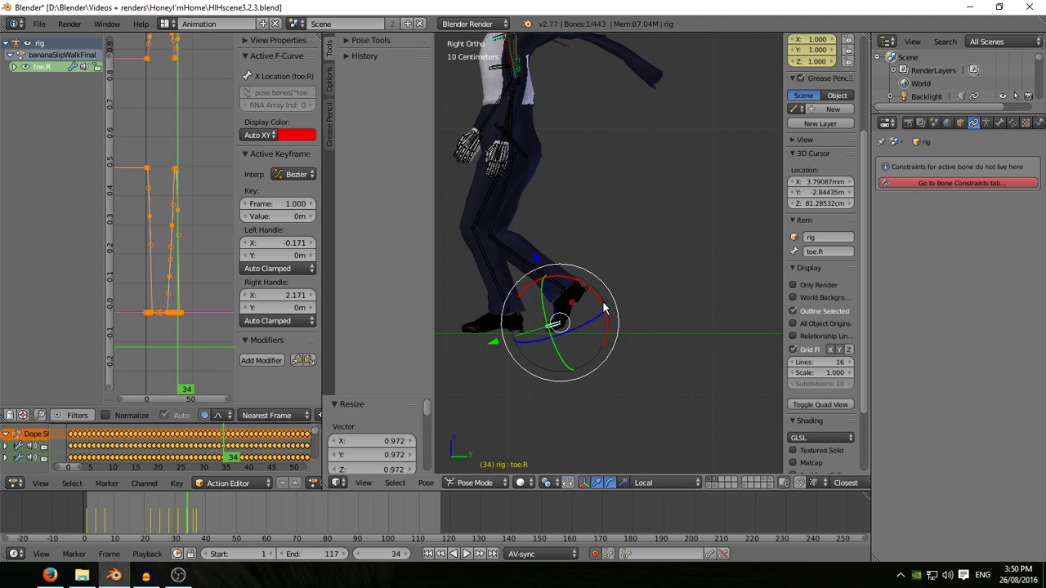
pyautogui.moveTo(605, 308); pyautogui.dragTo(599, 289)
pyautogui.press('Right')
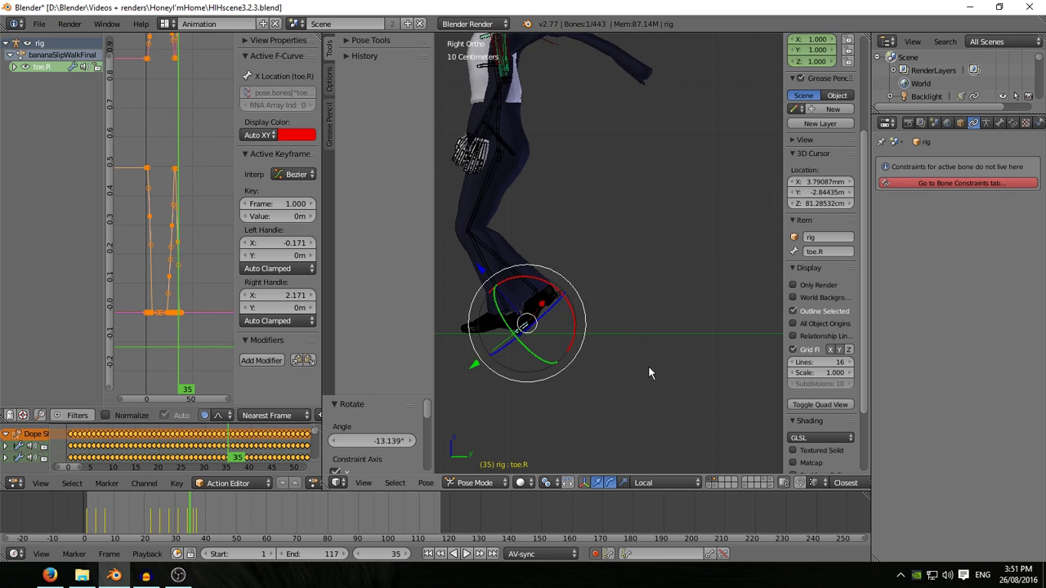
# Select the left toe bone and key its current rotation at frame 39.
pyautogui.press('Right')
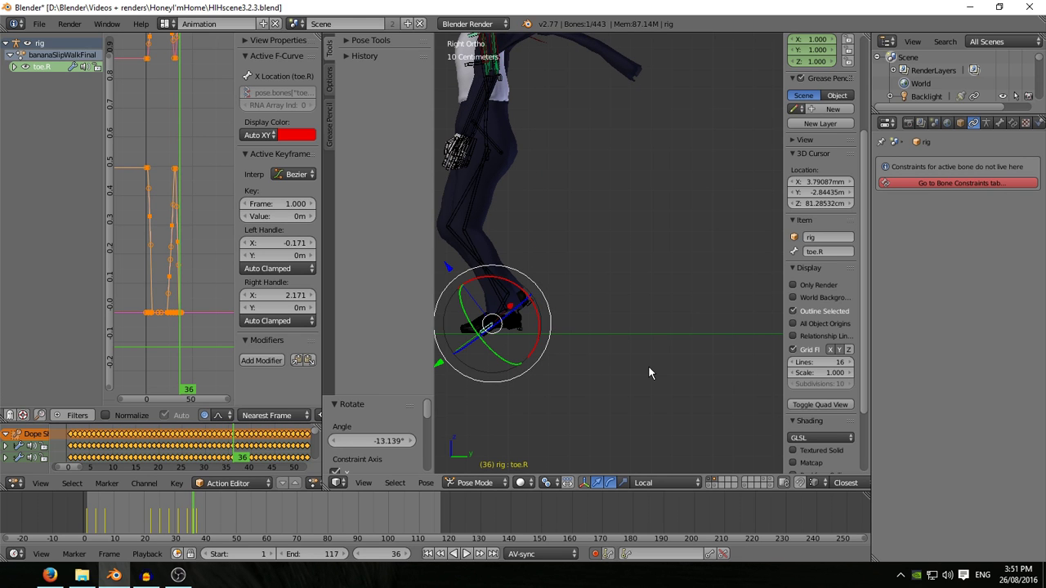
pyautogui.press('Right')
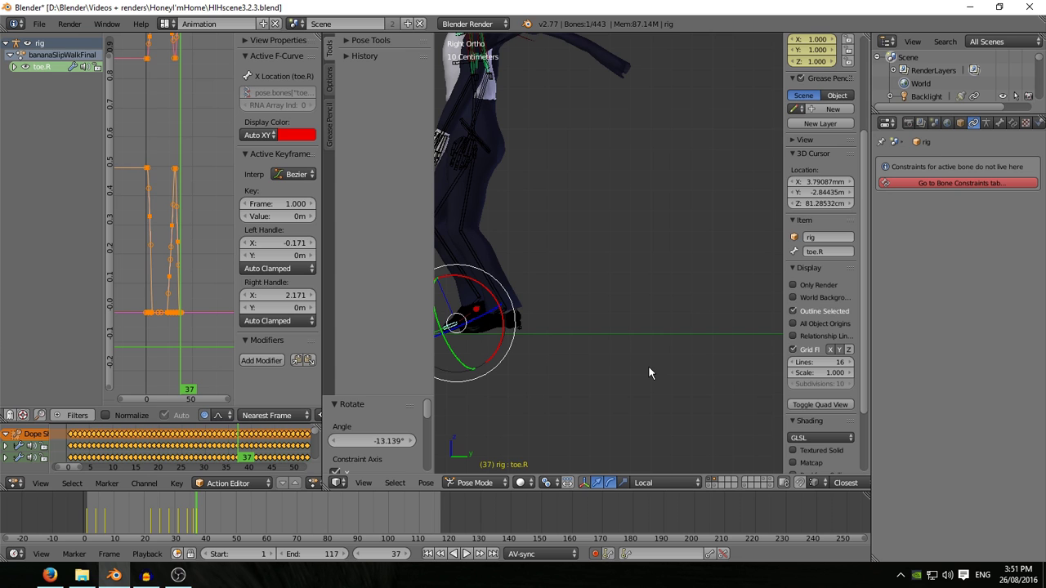
pyautogui.press('KP_Decimal')
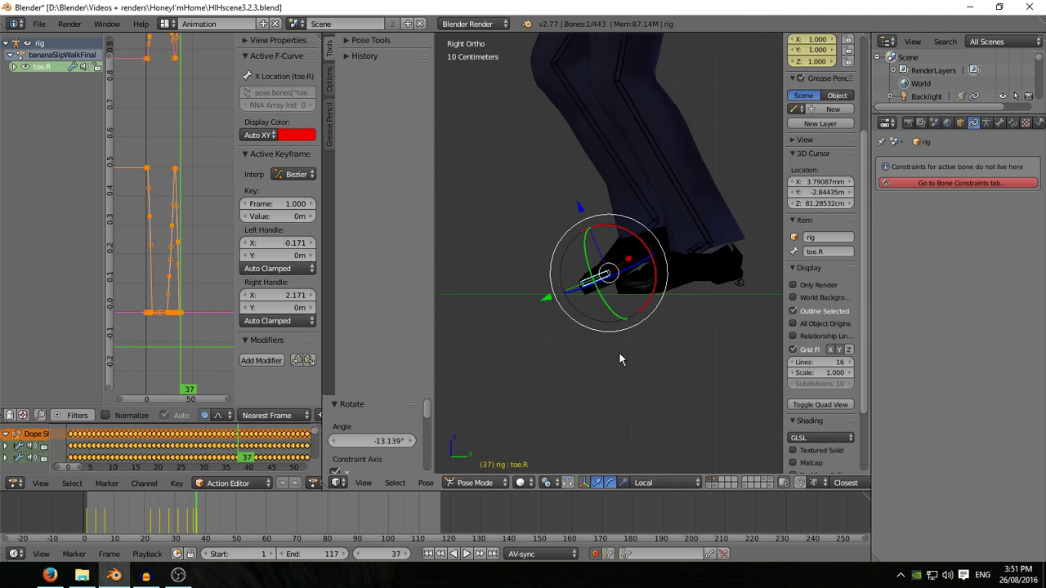
pyautogui.rightClick(635, 291)
pyautogui.scroll(-4, 655, 356)
pyautogui.keyDown('shift'); pyautogui.moveTo(605, 366); pyautogui.dragTo(663, 363, button='middle'); pyautogui.keyUp('shift')
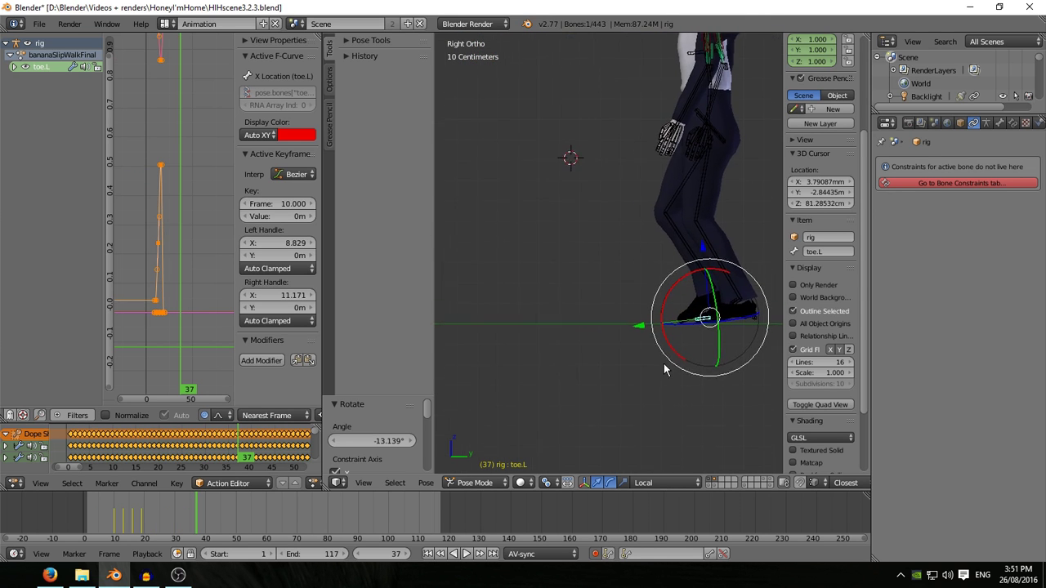
pyautogui.press('Right')
pyautogui.press('Right')
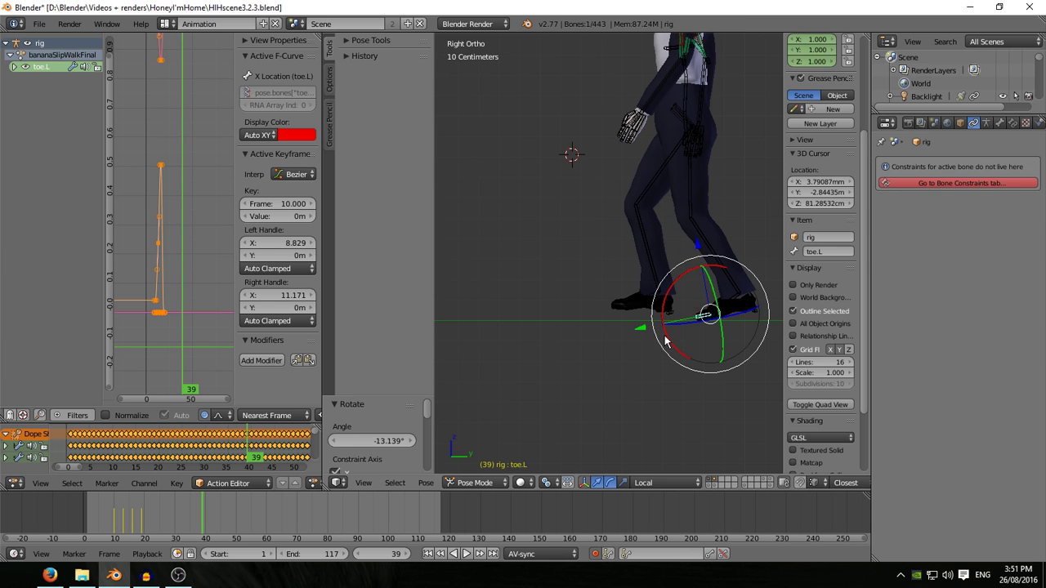
pyautogui.press('r')
pyautogui.click(666, 342)
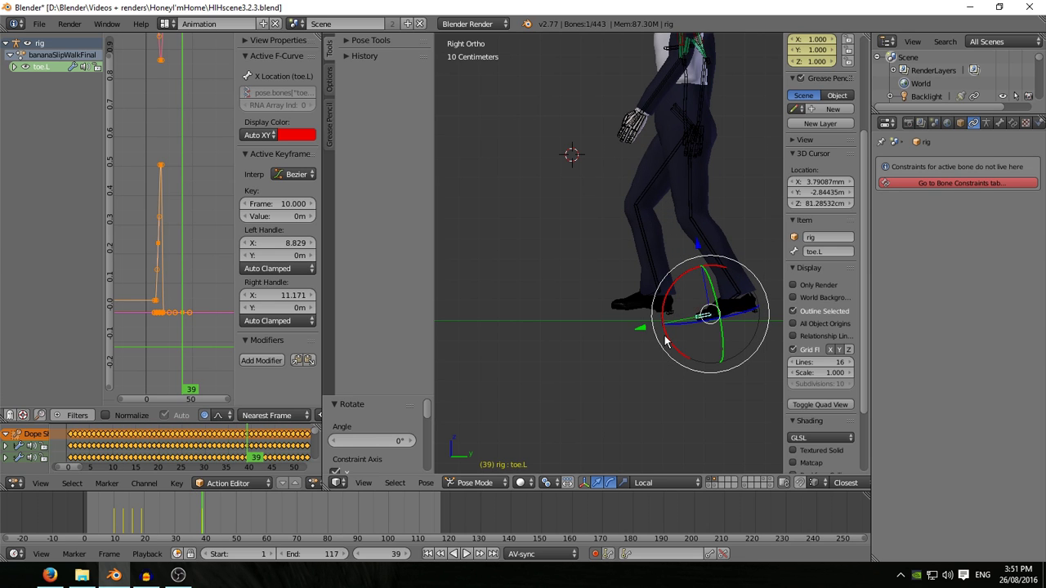
# At frame 40, rotate the left toe bone about 17.5° around its local X axis.
pyautogui.press('Right')
pyautogui.press('r')
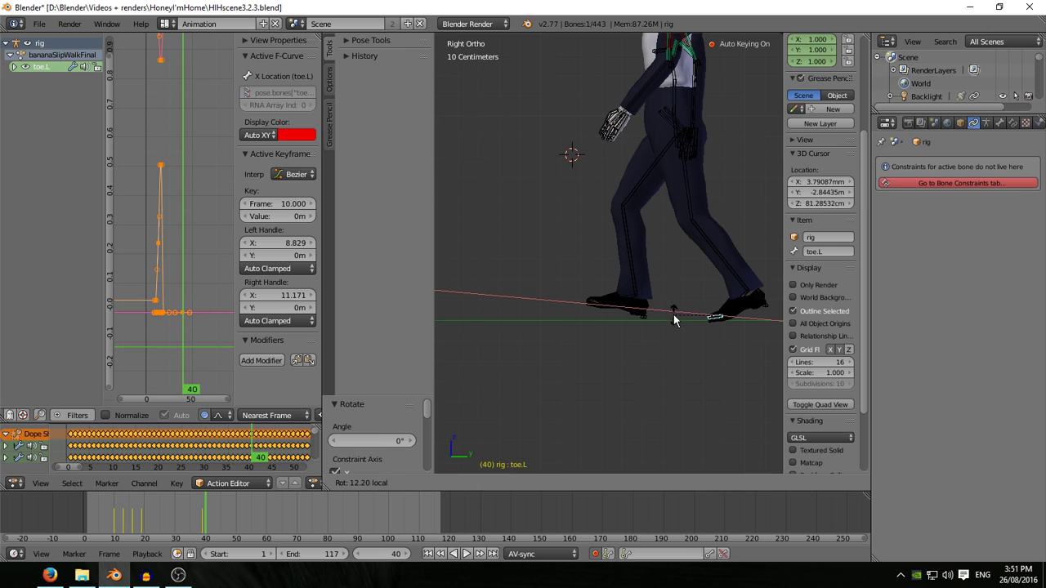
pyautogui.click(675, 316)
# Compare the frames up to 43 and rotate the left toe bone about 8.2° at frame 42.
pyautogui.press('Right')
pyautogui.press('Right')
pyautogui.press('Right')
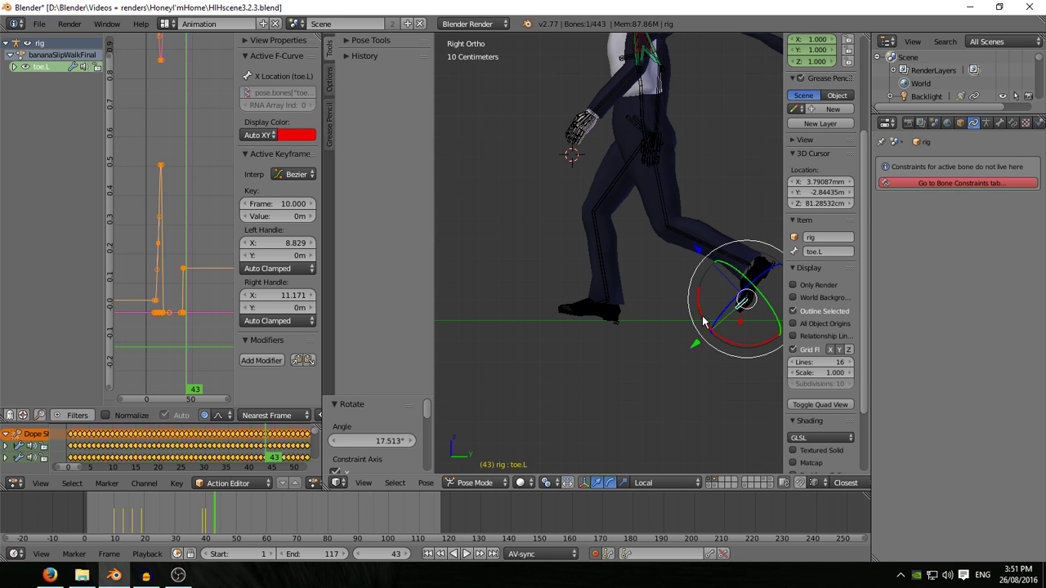
pyautogui.press('Left')
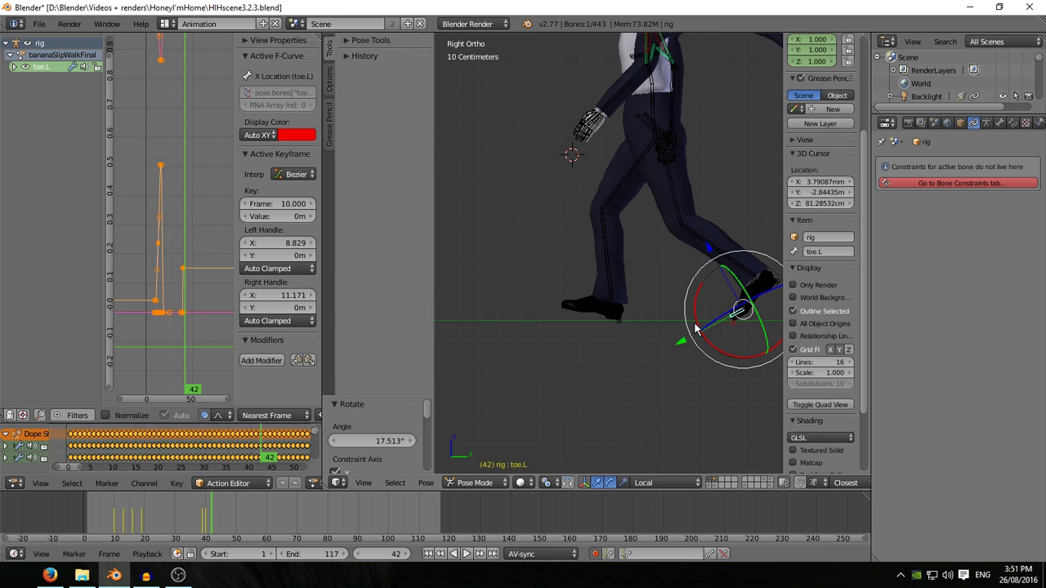
pyautogui.press('r')
pyautogui.click(693, 315)
# At frame 43, clear the left toe bone's rotation and key it.
pyautogui.press('Right')
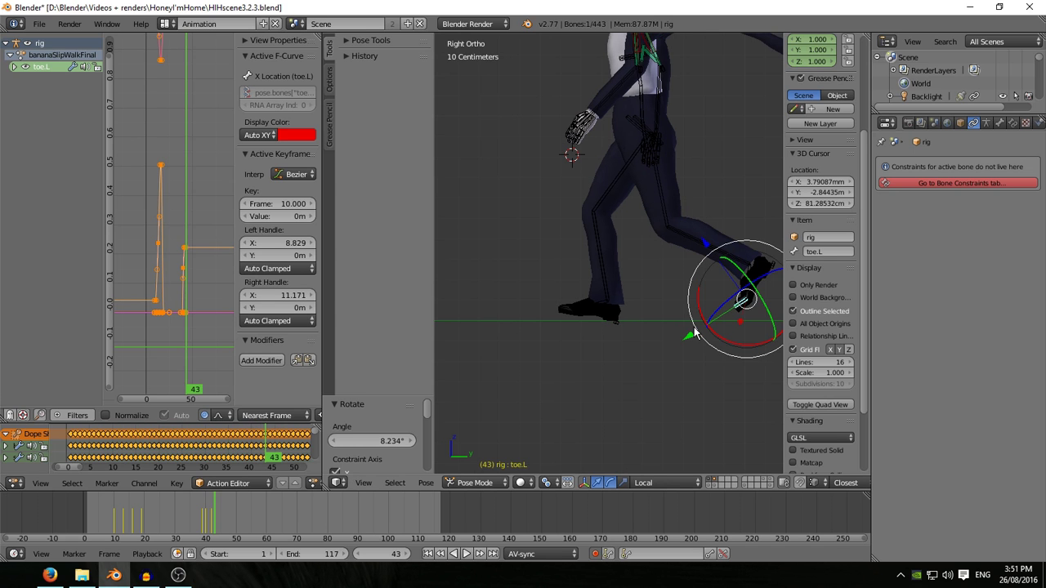
pyautogui.press('r')
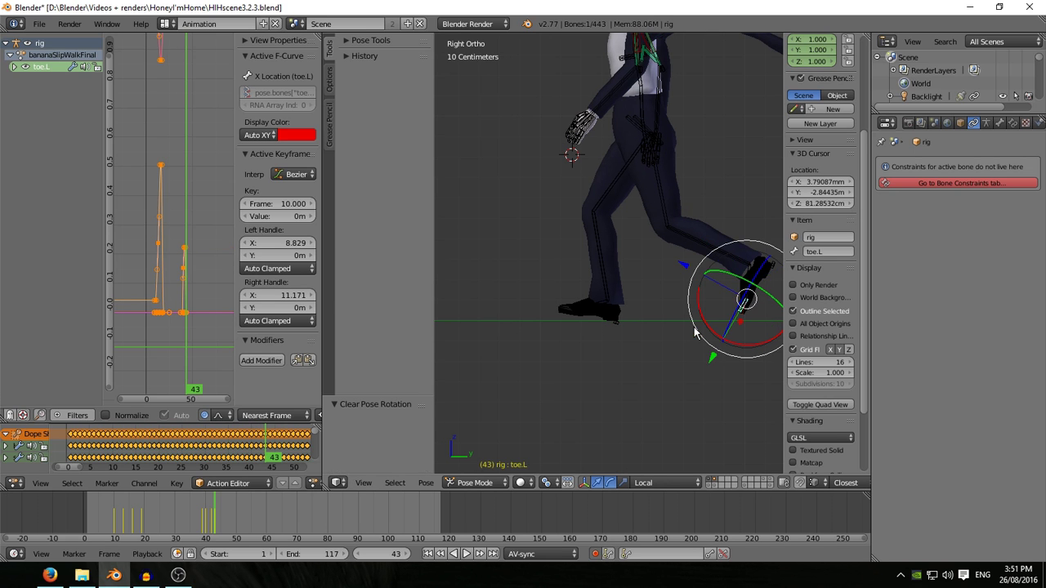
pyautogui.click(710, 331)
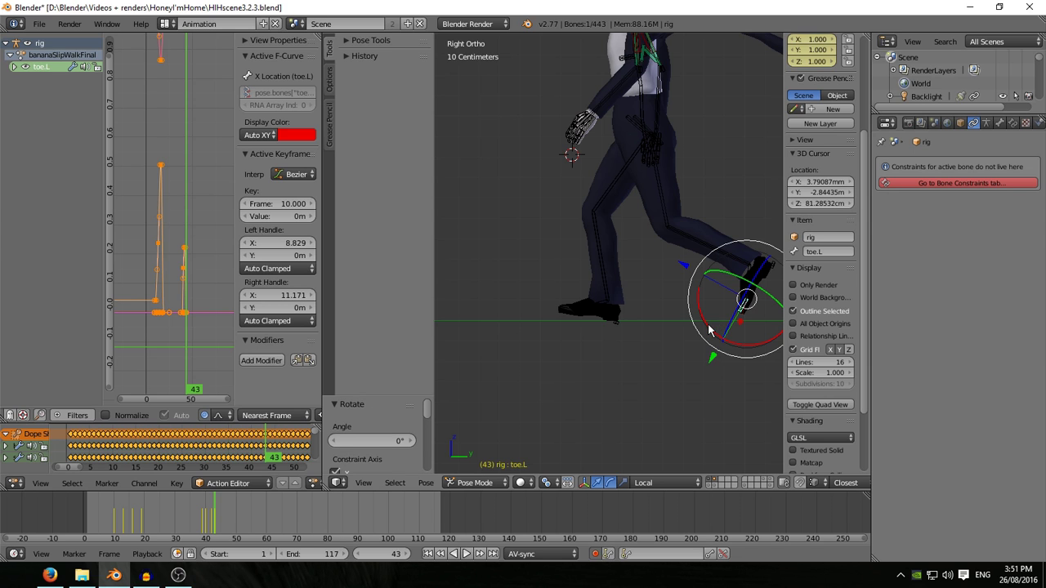
# Select the right toe bone at frame 46 and key its current rotation.
pyautogui.press('Right')
pyautogui.press('Right')
pyautogui.press('Right')
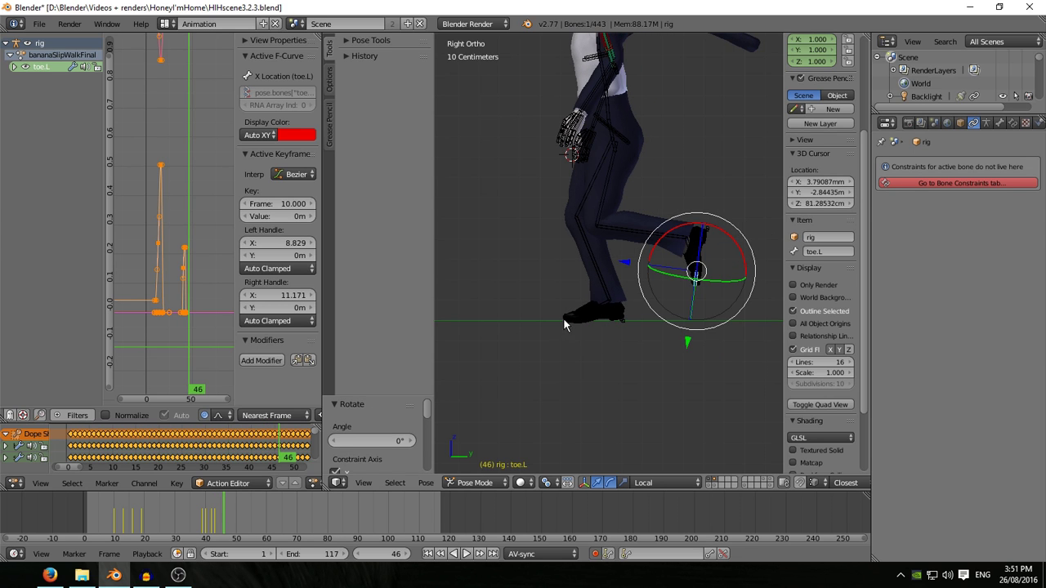
pyautogui.rightClick(567, 320)
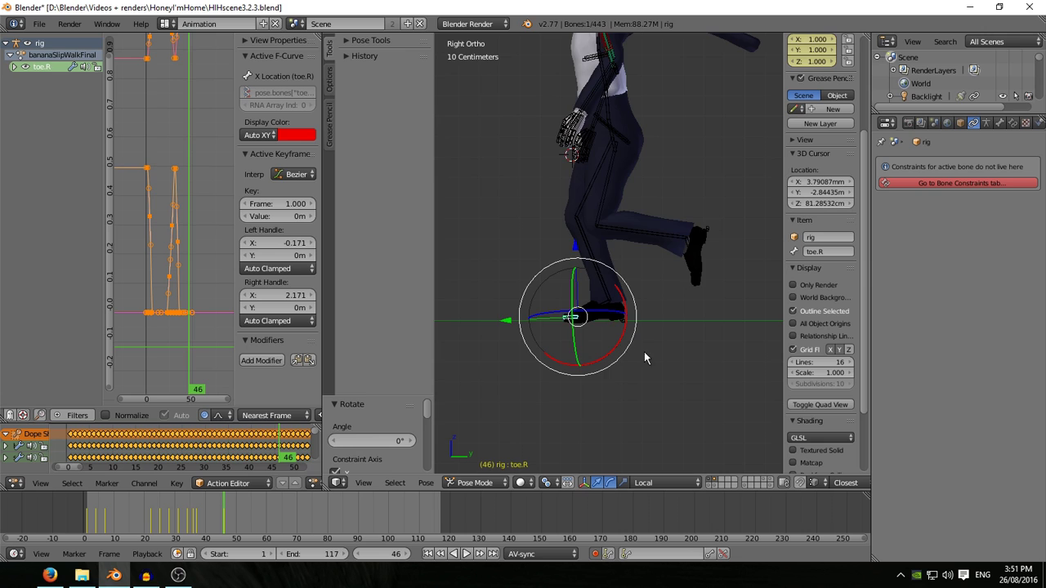
# At frame 49, rotate the right toe bone about 14.7° around its local X axis.
pyautogui.press('Right')
pyautogui.press('Right')
pyautogui.press('Right')
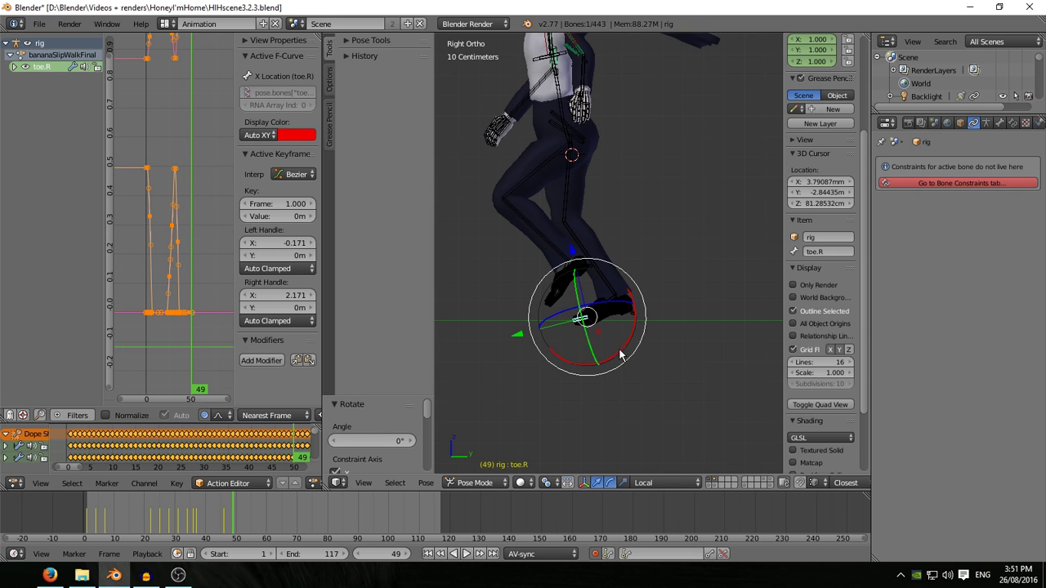
pyautogui.moveTo(619, 353); pyautogui.dragTo(611, 358)
# At frame 52, clear the right toe bone's rotation.
pyautogui.press('Right')
pyautogui.press('Right')
pyautogui.press('Right')
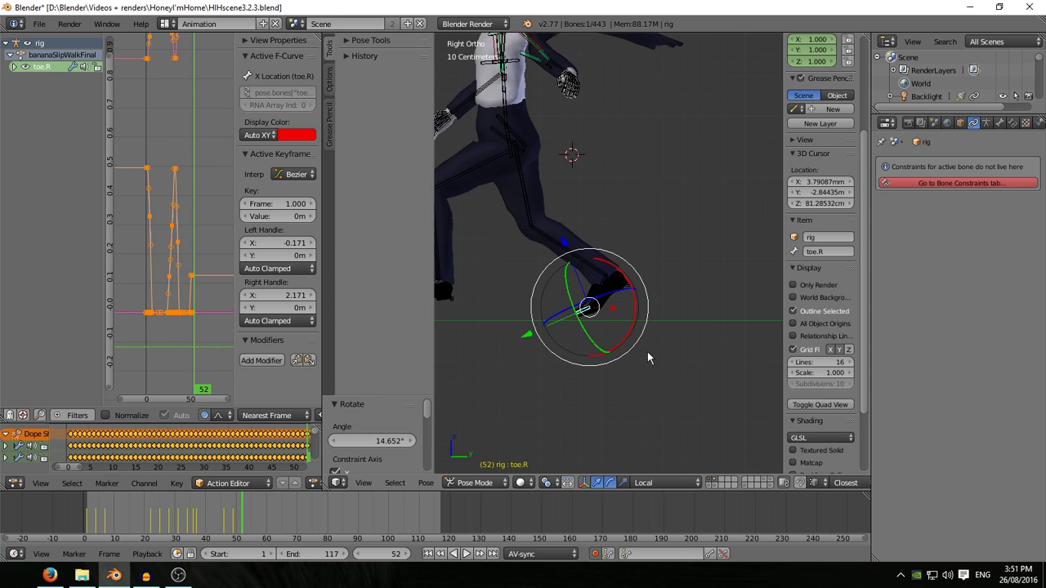
pyautogui.hotkey('alt', 'r')
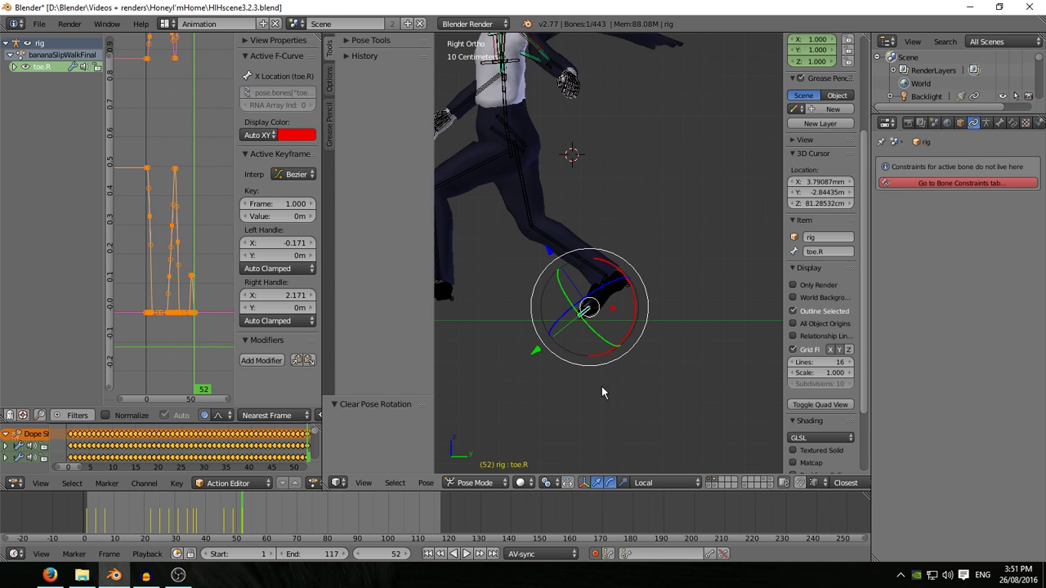
# Review the stride in the frames following 52 and key the left toe bone's current rotation at frame 57.
pyautogui.keyDown('shift'); pyautogui.moveTo(536, 387); pyautogui.dragTo(639, 361, button='middle'); pyautogui.keyUp('shift')
pyautogui.press('Right')
pyautogui.press('Right')
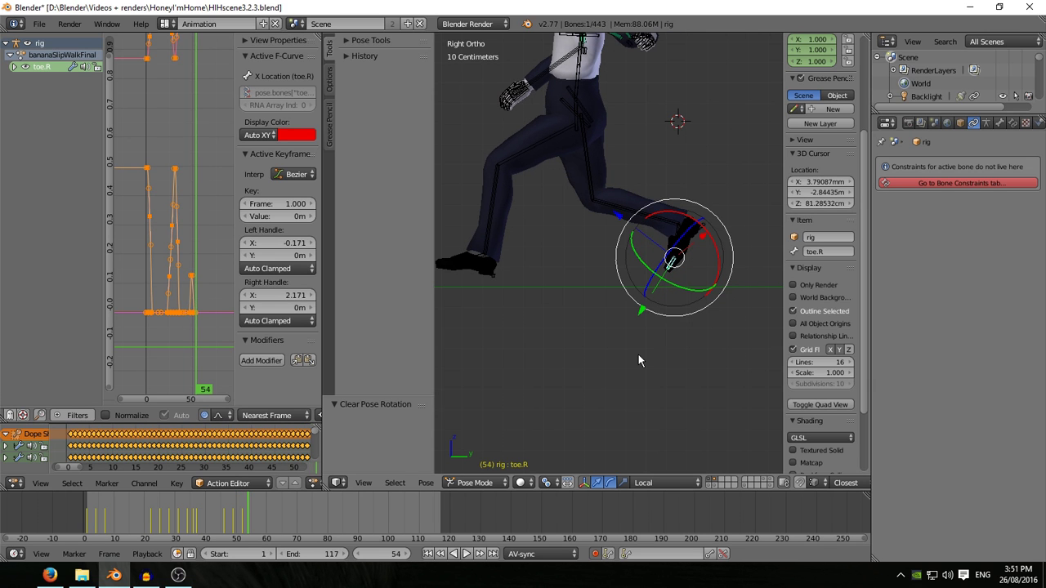
pyautogui.press('Right')
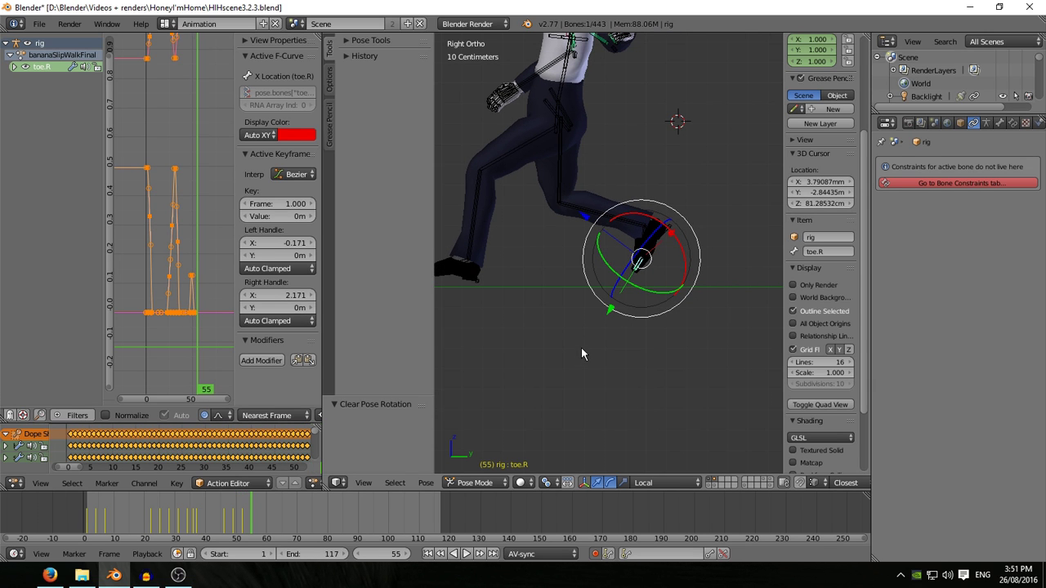
pyautogui.keyDown('shift'); pyautogui.moveTo(582, 348); pyautogui.dragTo(665, 358, button='middle'); pyautogui.keyUp('shift')
pyautogui.press('Right')
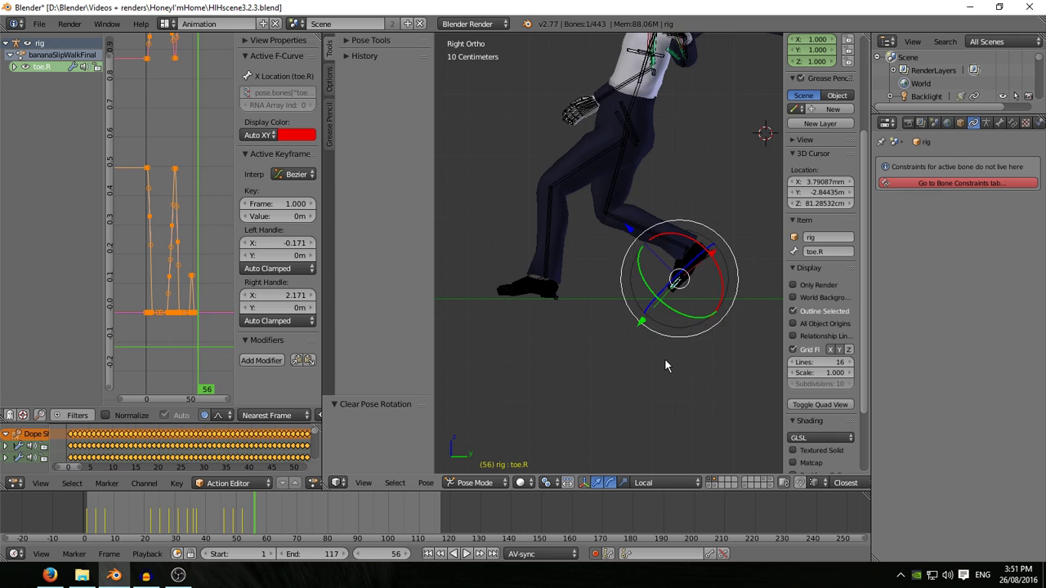
pyautogui.press('Right')
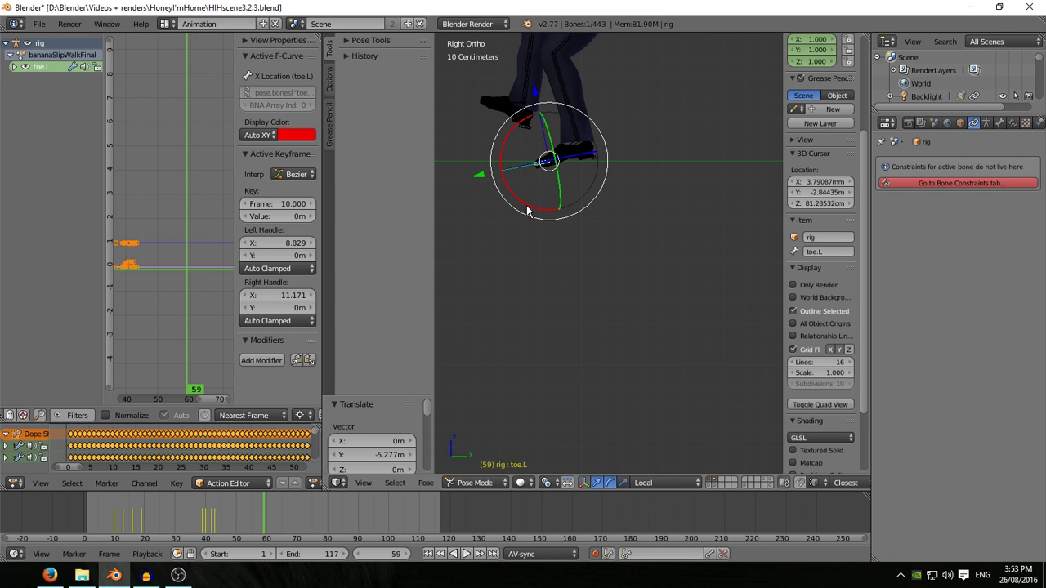
pyautogui.press('Left')
pyautogui.press('Left')
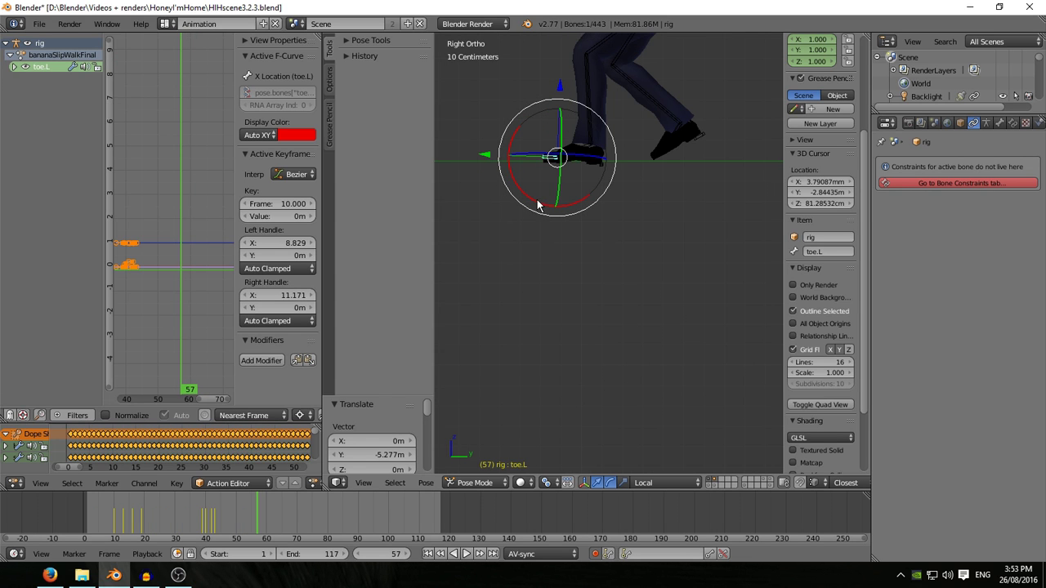
pyautogui.click(538, 206)
# At frame 59, rotate the left toe bone about 19° around its local X axis.
pyautogui.press('Right')
pyautogui.press('Right')
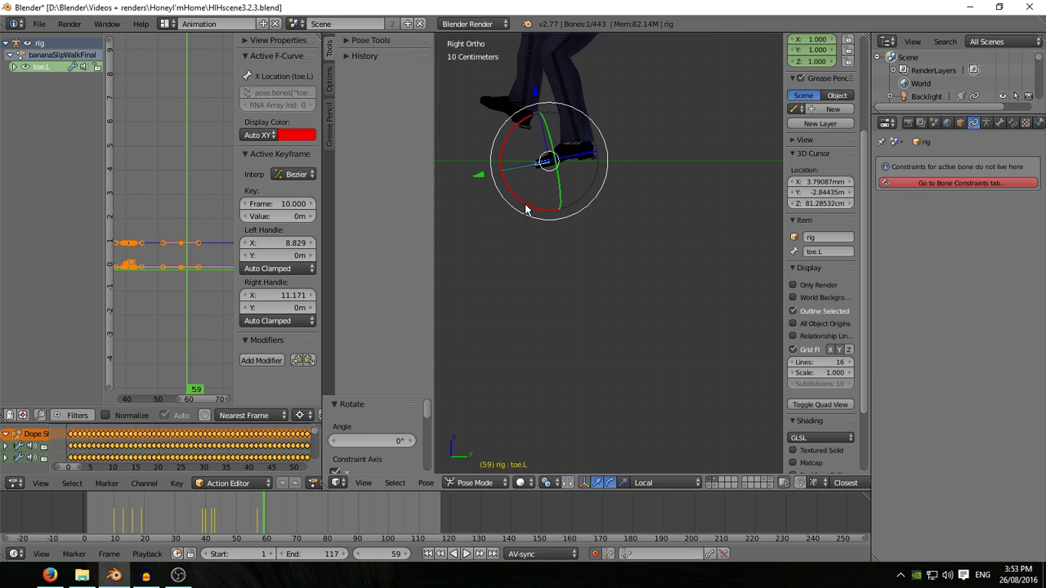
pyautogui.moveTo(526, 210); pyautogui.dragTo(515, 197)
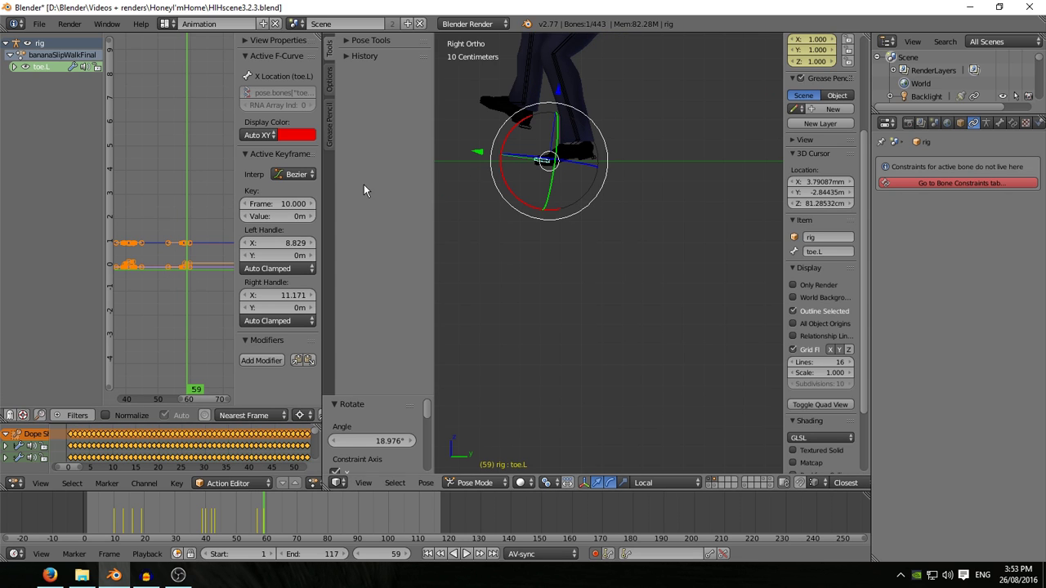
# Select the Hip bone to bring up its animation curves.
pyautogui.scroll(-4, 549, 109)
pyautogui.keyDown('shift'); pyautogui.moveTo(579, 63); pyautogui.dragTo(574, 165, button='middle'); pyautogui.keyUp('shift')
pyautogui.scroll(3, 567, 179)
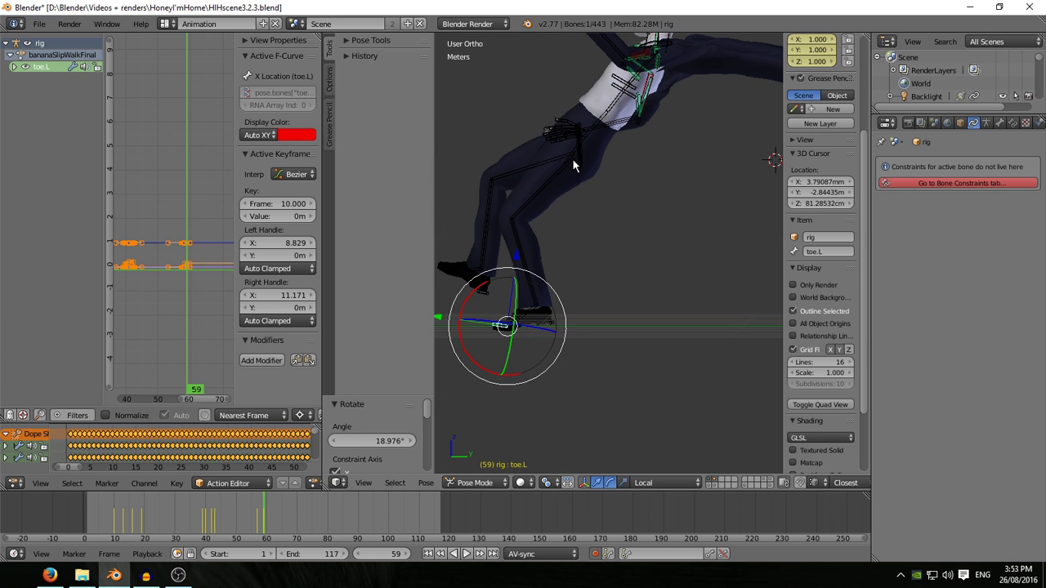
pyautogui.rightClick(586, 163)
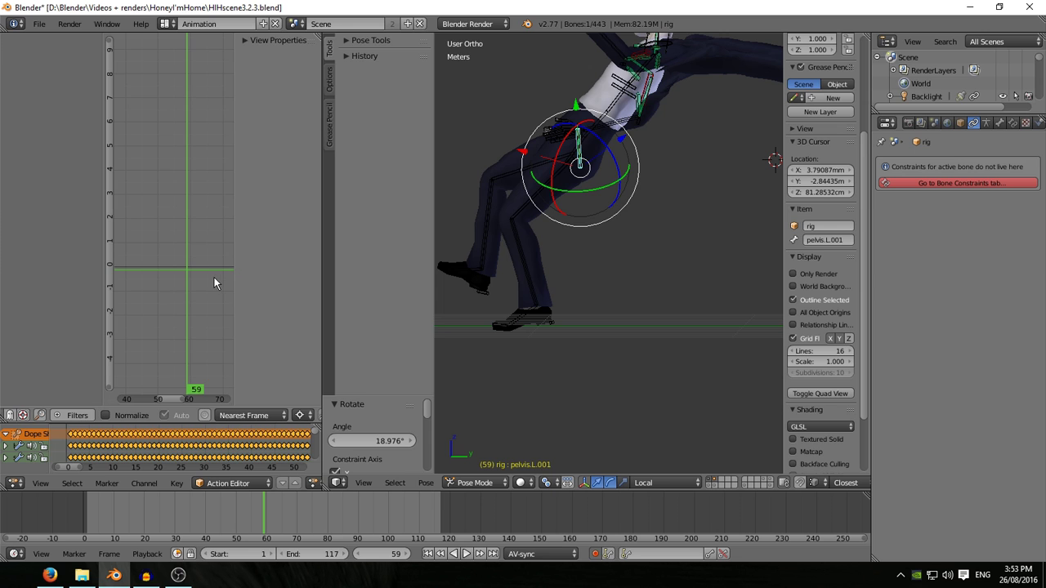
pyautogui.press('Home')
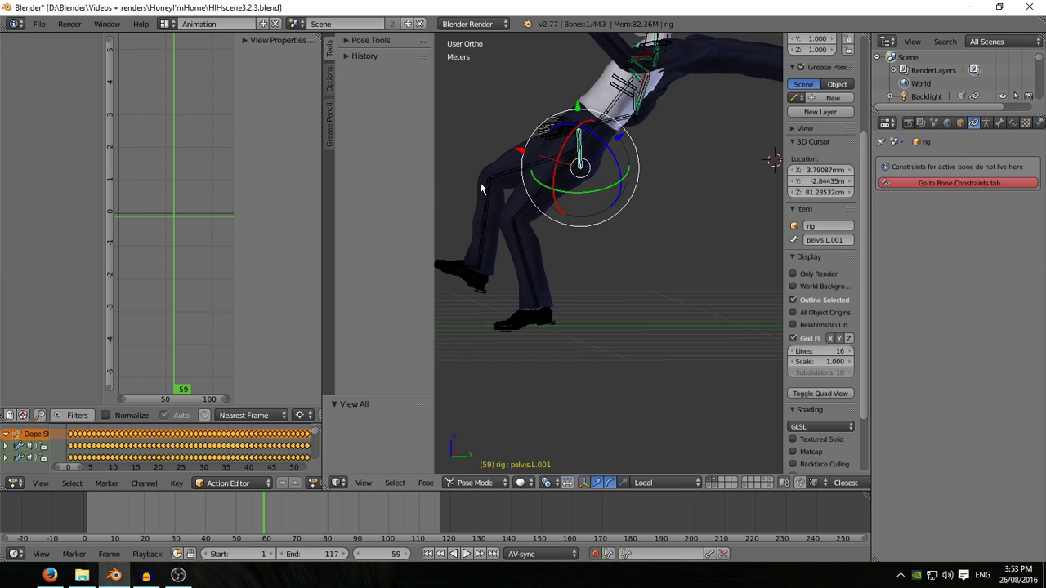
pyautogui.moveTo(480, 189); pyautogui.dragTo(568, 155, button='middle')
pyautogui.rightClick(569, 155)
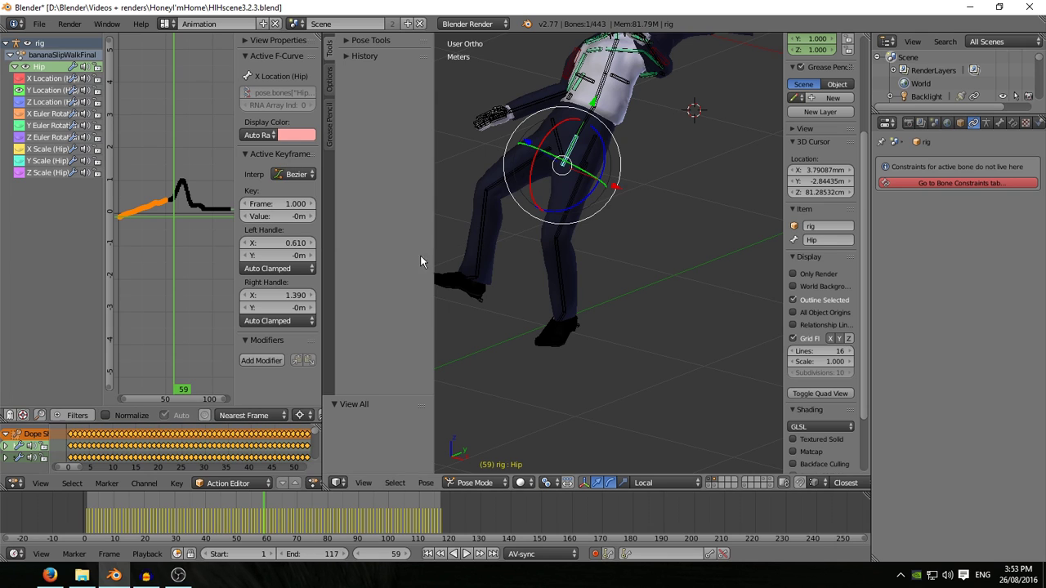
pyautogui.press('KP_3')
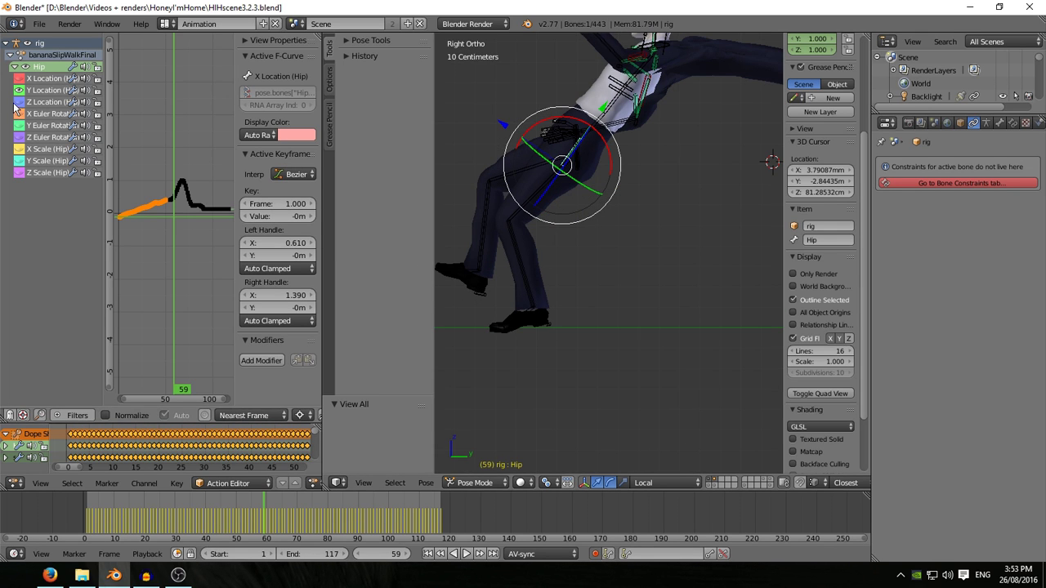
# Using smooth proportional editing, raise the Hip's Y Location keyframe at frame 59 to about 54.34 cm and check the pose at frame 57.
pyautogui.scroll(6, 165, 215)
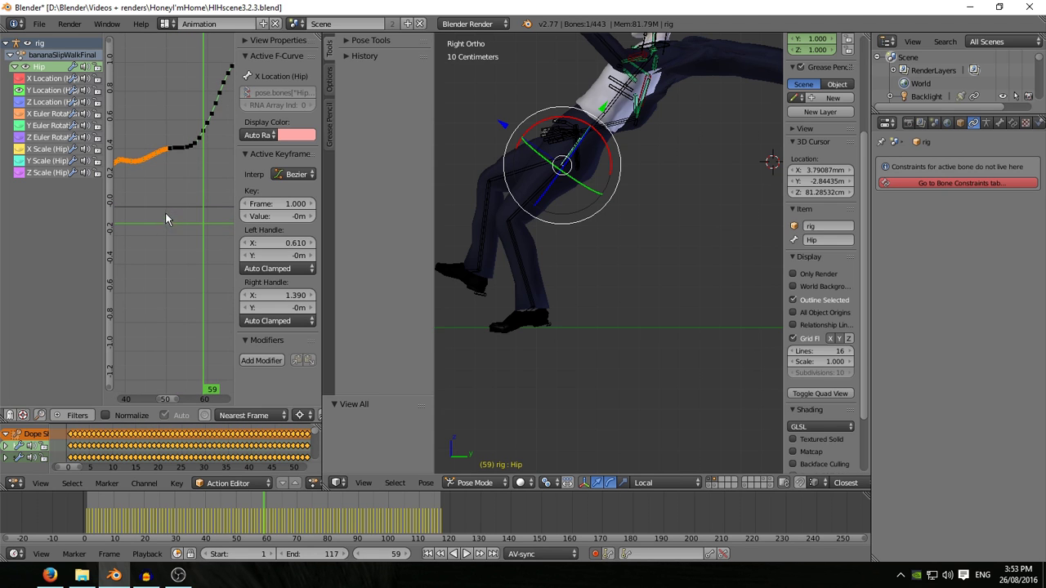
pyautogui.click(202, 134)
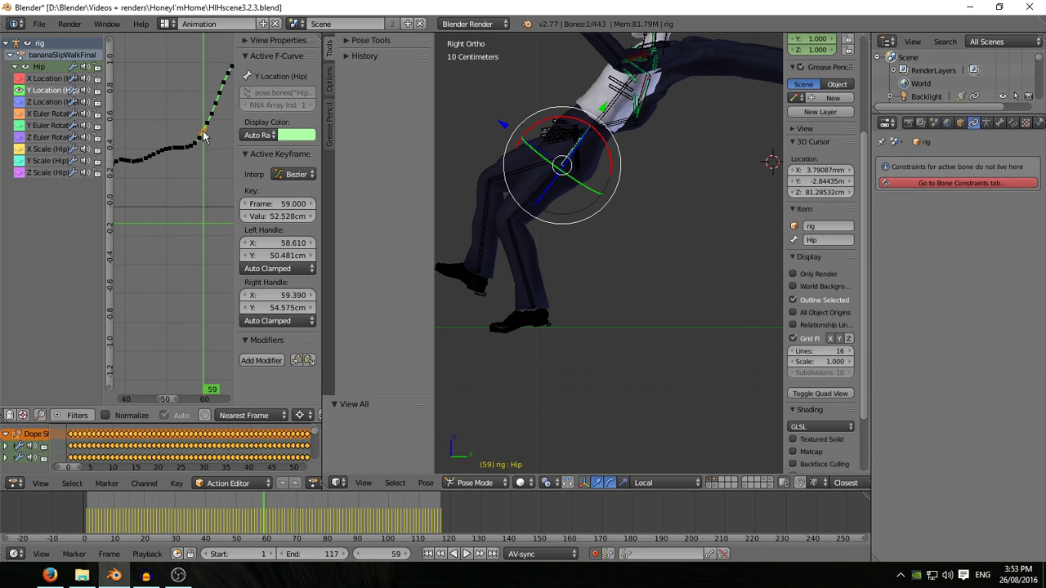
pyautogui.click(204, 415)
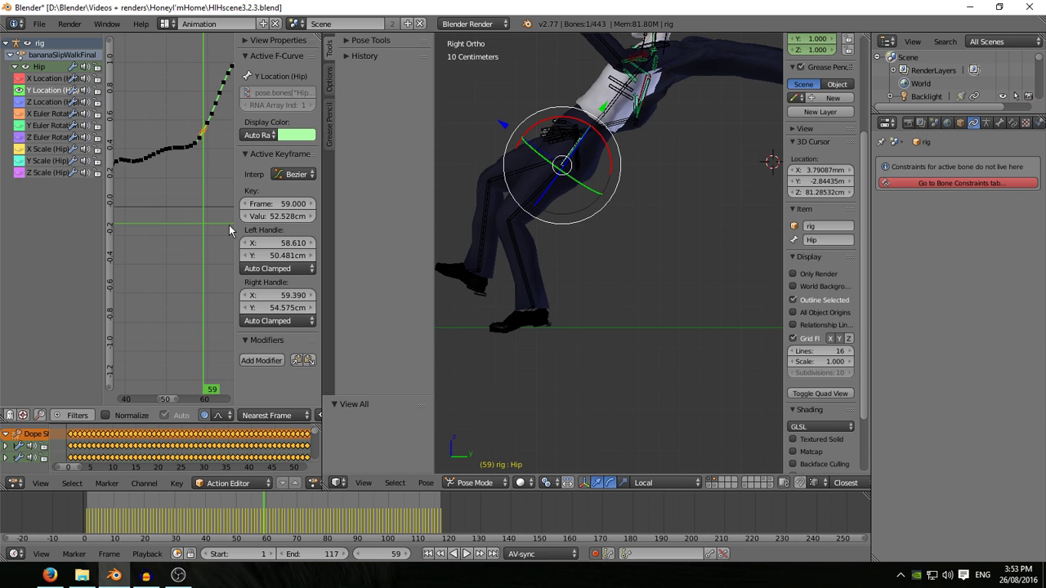
pyautogui.press('g')
pyautogui.press('y')
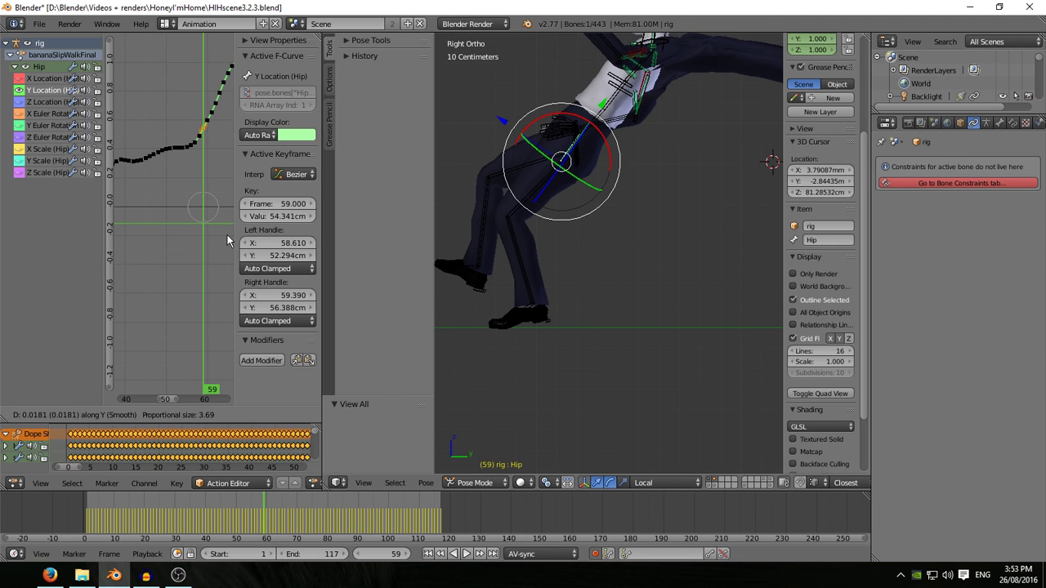
pyautogui.click(228, 235)
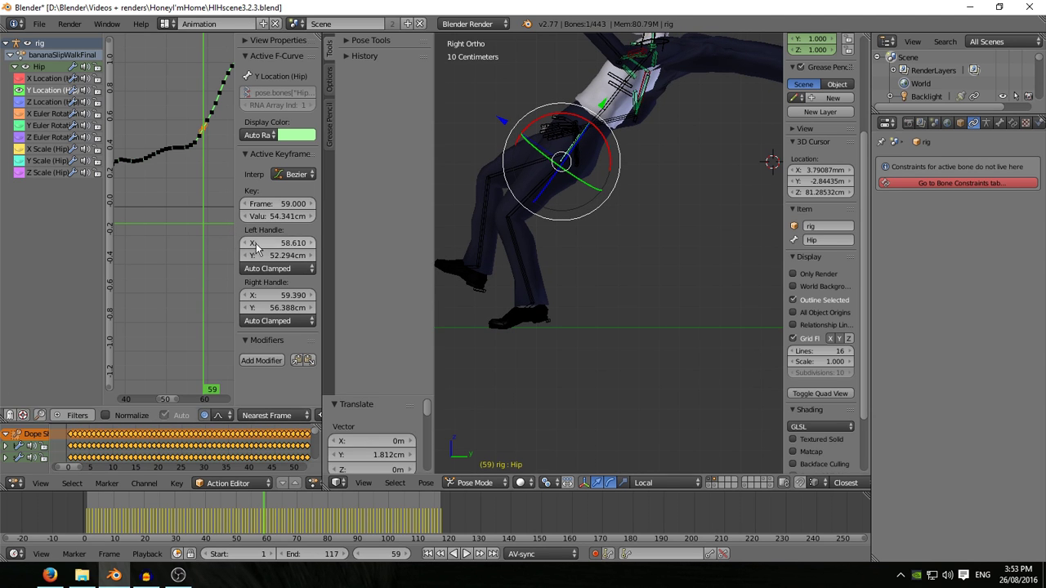
pyautogui.press('Left')
pyautogui.press('Left')
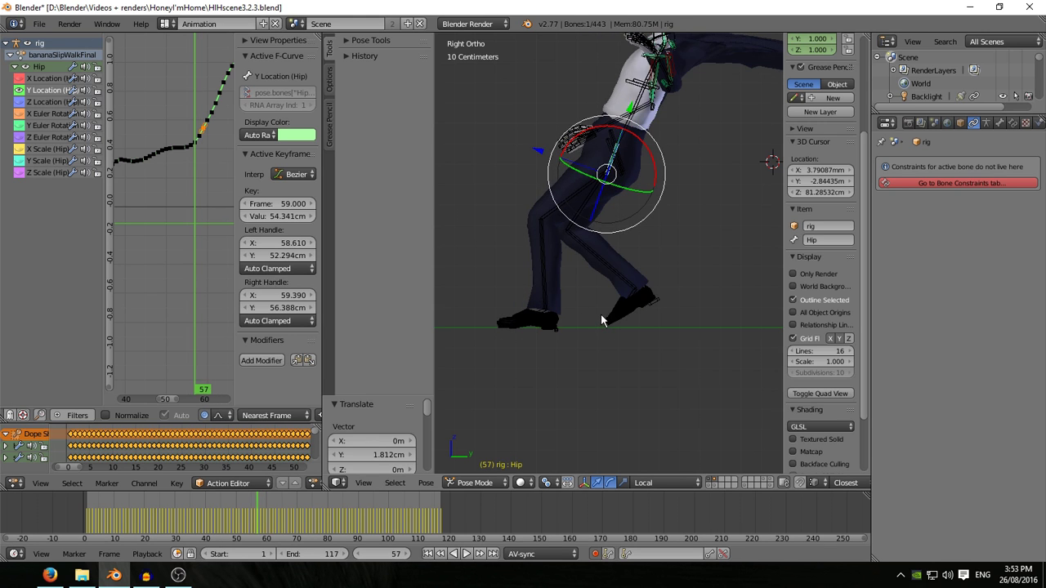
# At frame 61, clear the left toe bone's rotation and key it so the toe straightens as the foot lifts off.
pyautogui.press('Right')
pyautogui.press('Right')
pyautogui.press('Right')
pyautogui.press('Right')
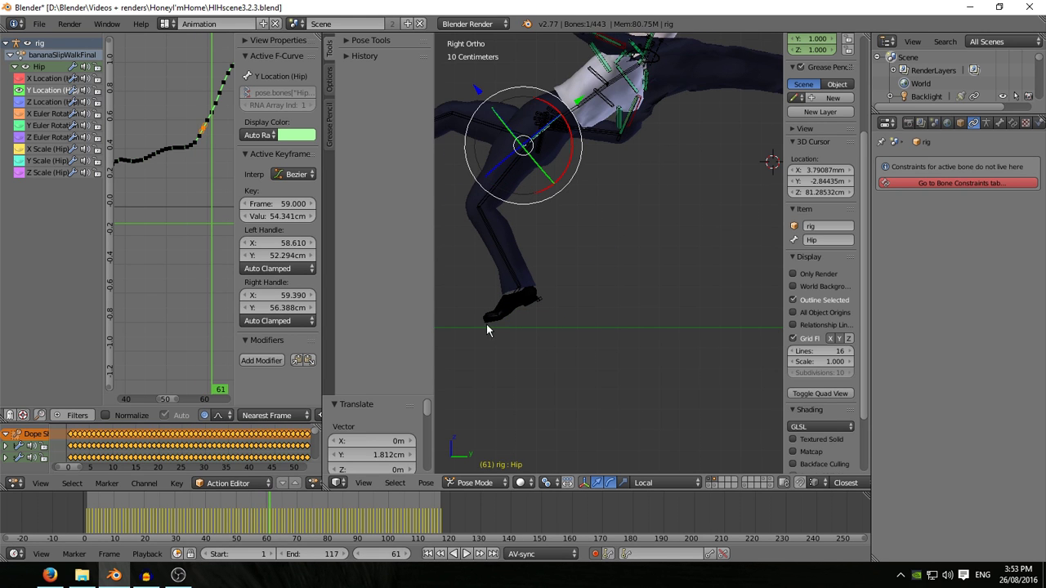
pyautogui.rightClick(486, 319)
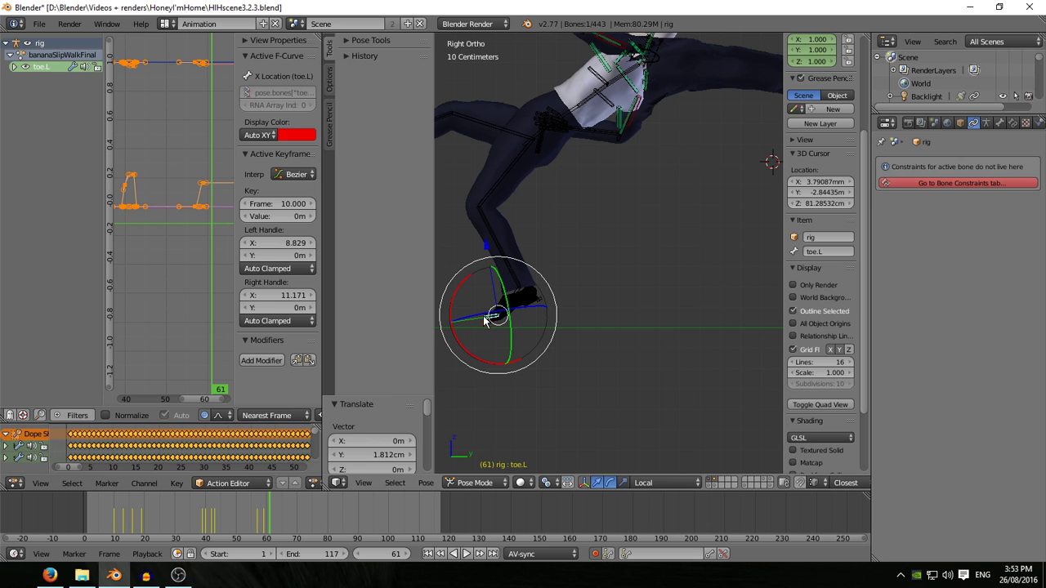
pyautogui.click(485, 319)
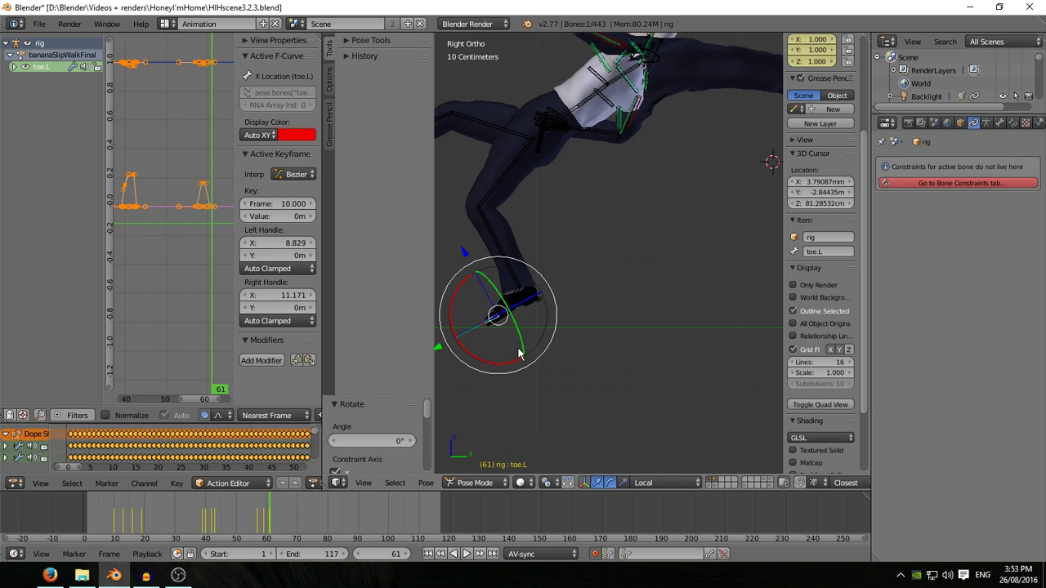
# Turn off automatic keyframing and save the scene over the existing HIHscene3.2.3.blend file.
pyautogui.scroll(-5, 582, 335)
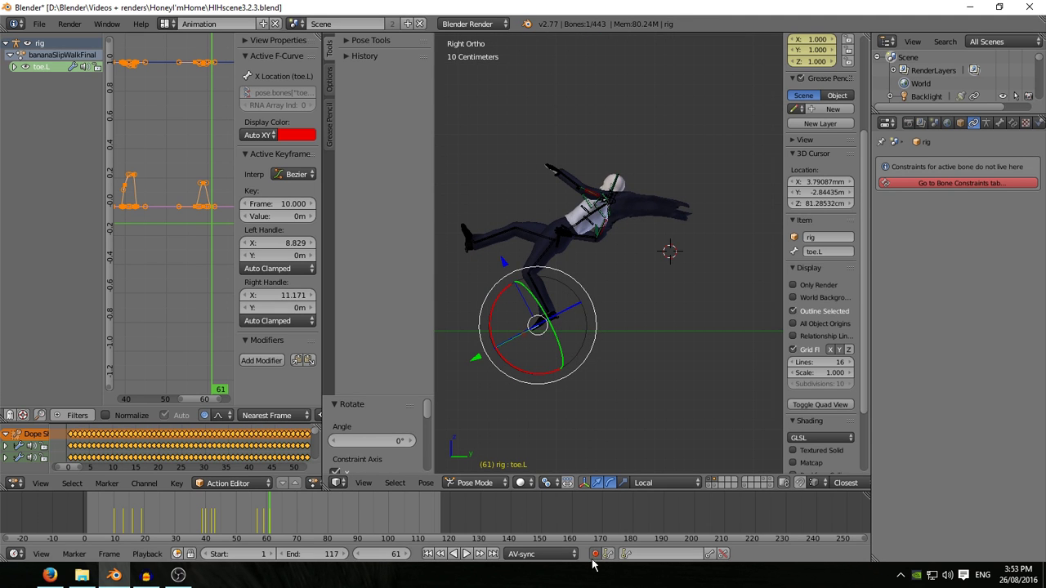
pyautogui.click(594, 556)
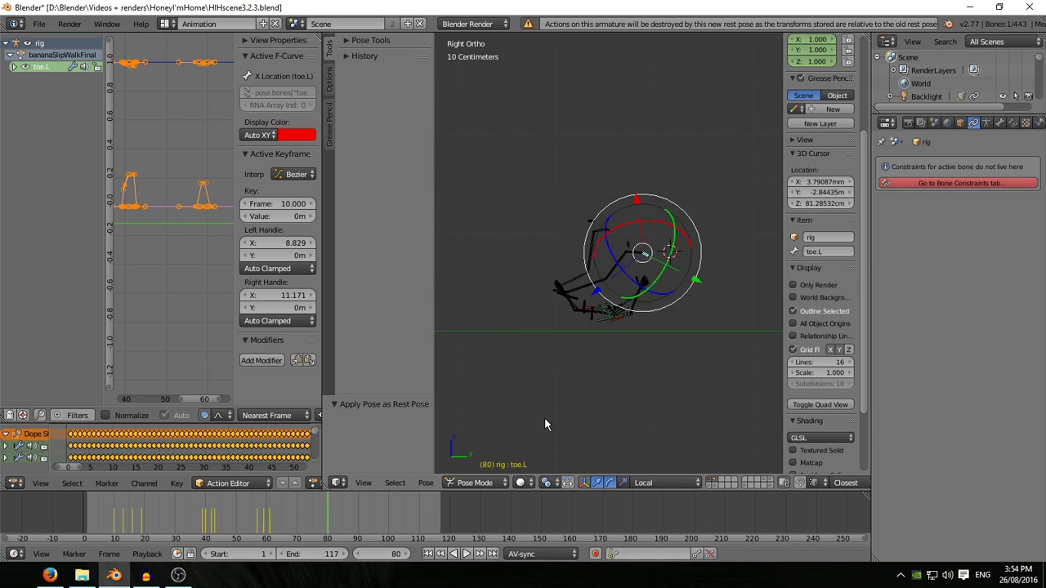
pyautogui.hotkey('ctrl', 'z')
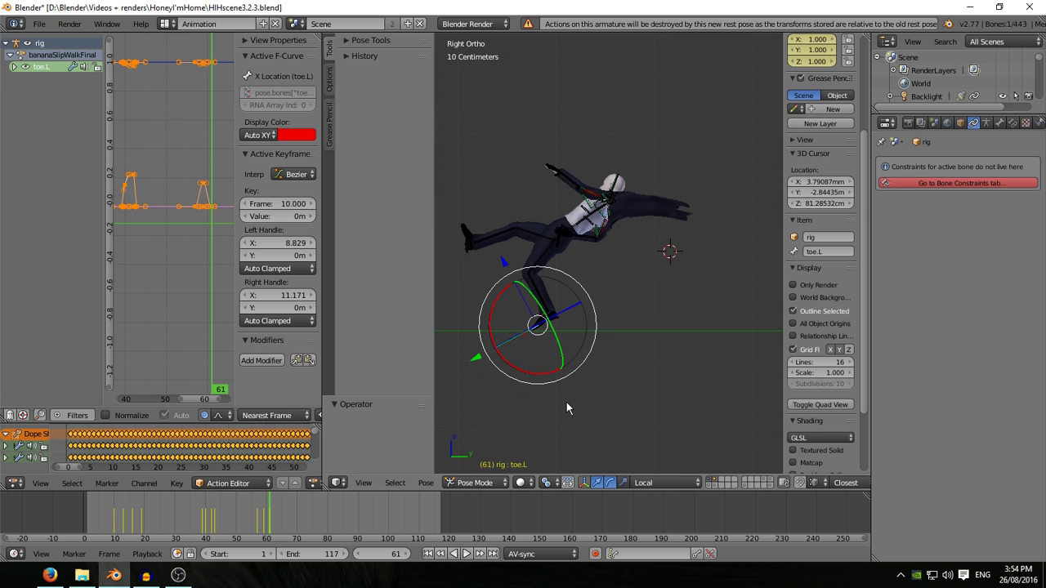
pyautogui.hotkey('ctrl', 's')
pyautogui.click(568, 400)
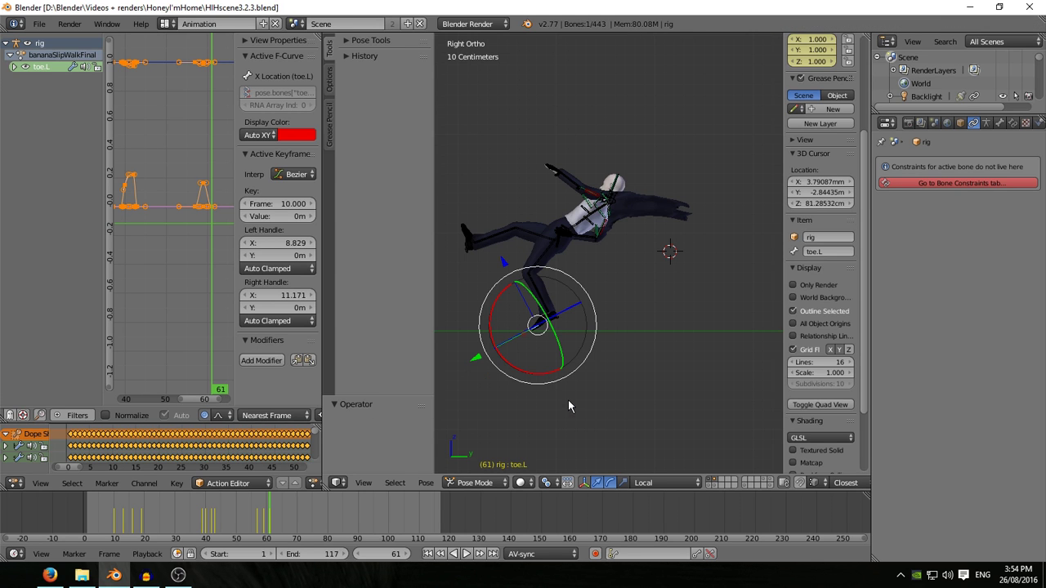
# Play the slip animation through the scene camera to review the motion, then stop playback.
pyautogui.scroll(-3, 566, 431)
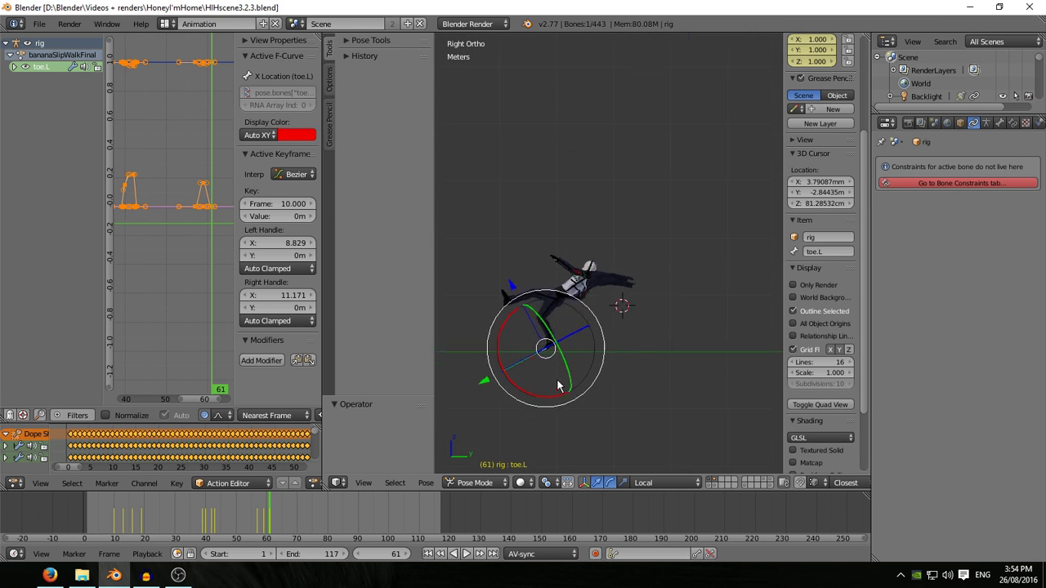
pyautogui.moveTo(566, 430); pyautogui.dragTo(574, 401, button='middle')
pyautogui.press('KP_0')
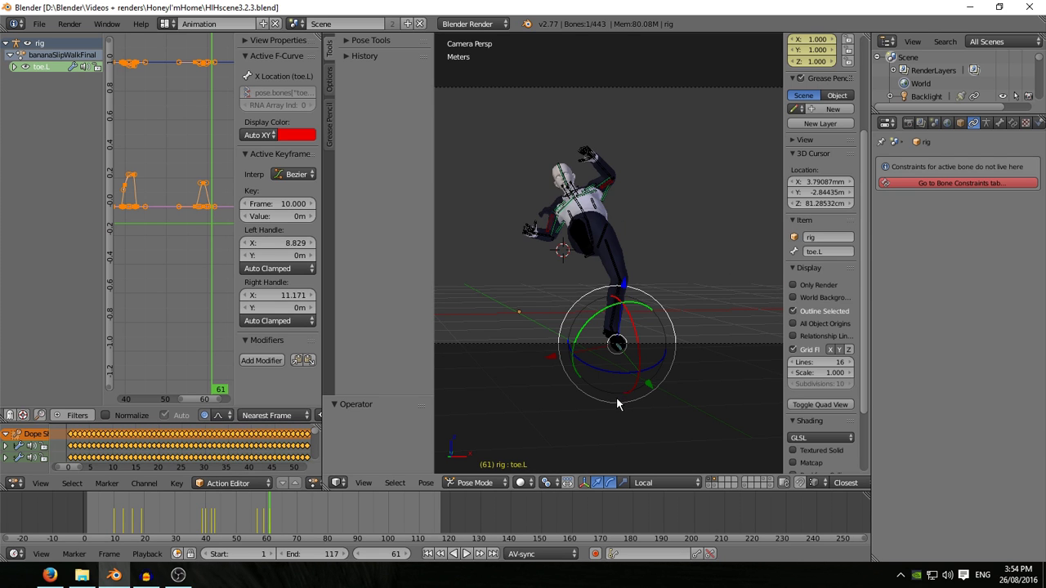
pyautogui.hotkey('alt', 'a')
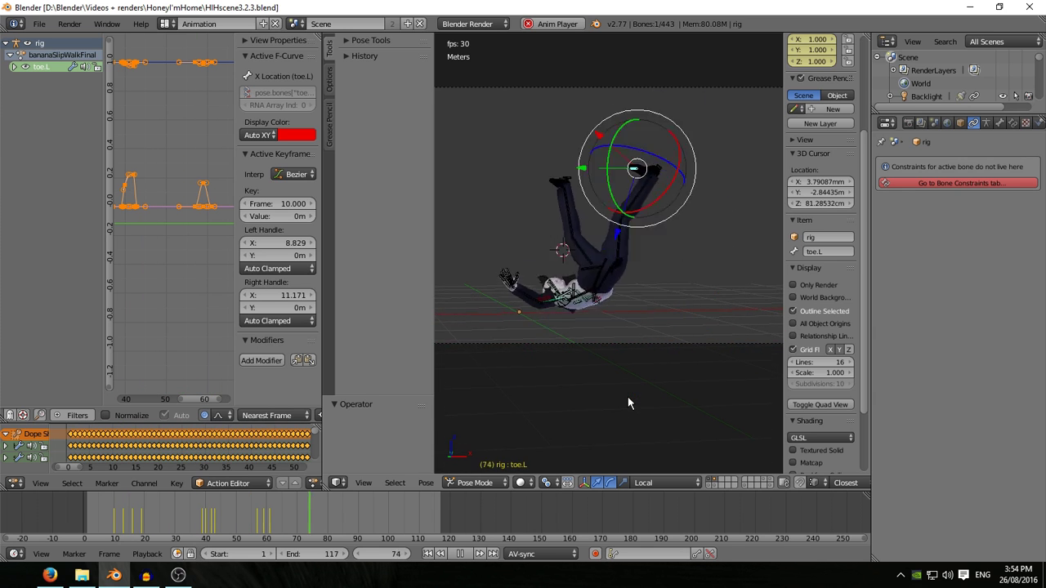
pyautogui.press('Escape')
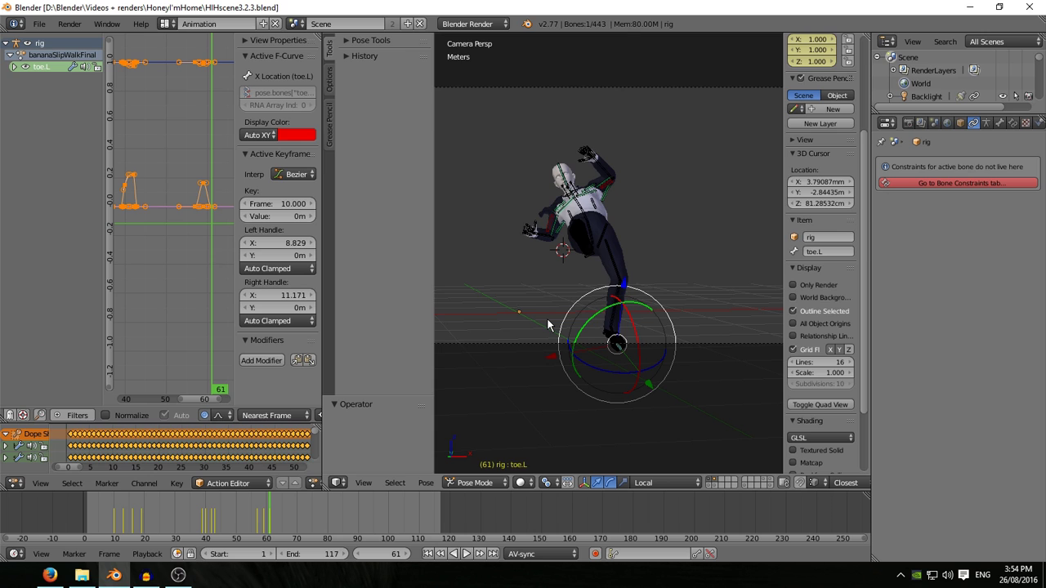
# Reset the 3D cursor to the scene origin, add a mesh plane there as the floor, and scale it by 20.
pyautogui.hotkey('shift', 'c')
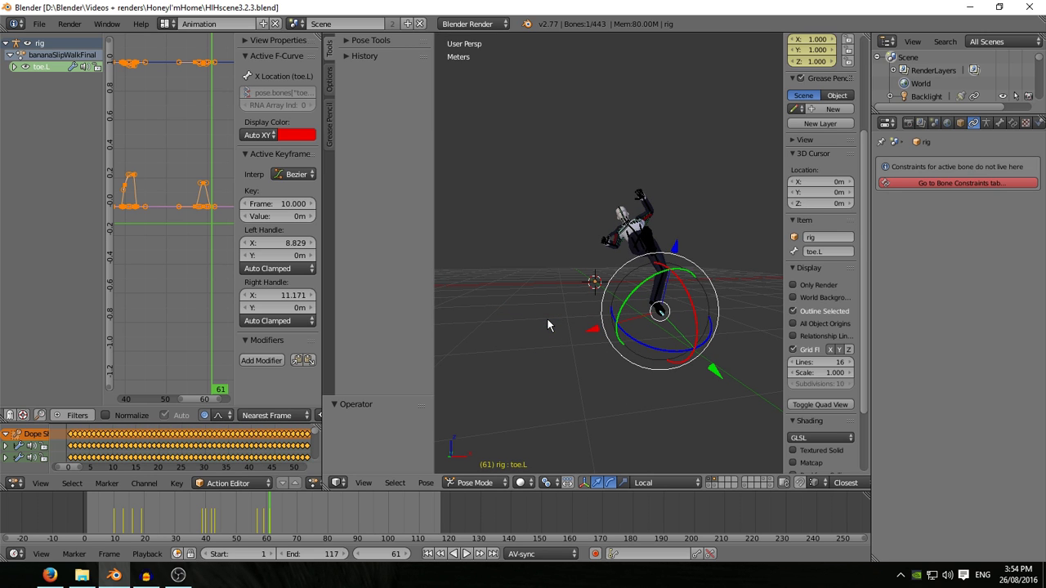
pyautogui.hotkey('shift', 'a')
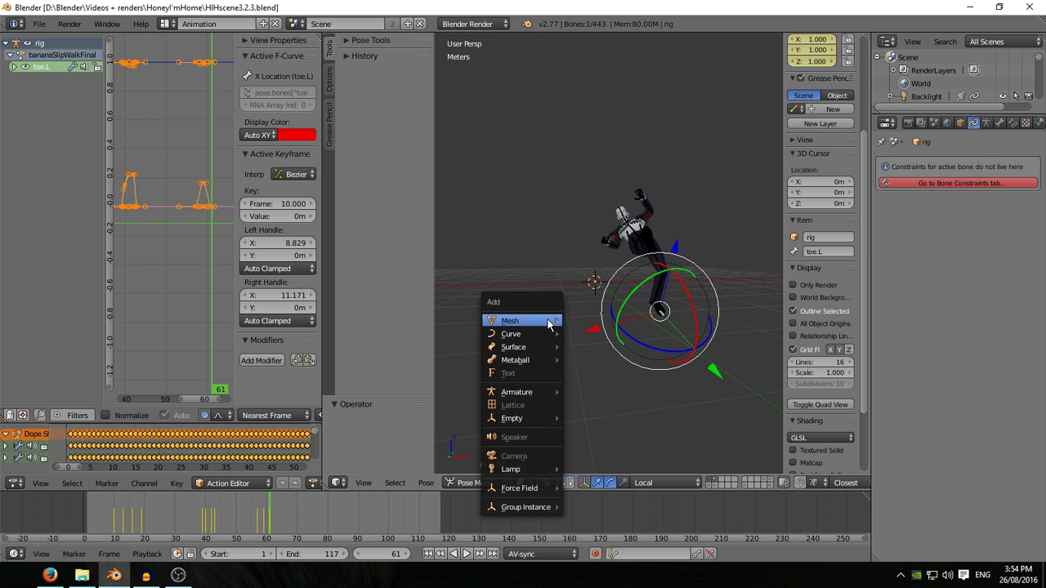
pyautogui.click(572, 322)
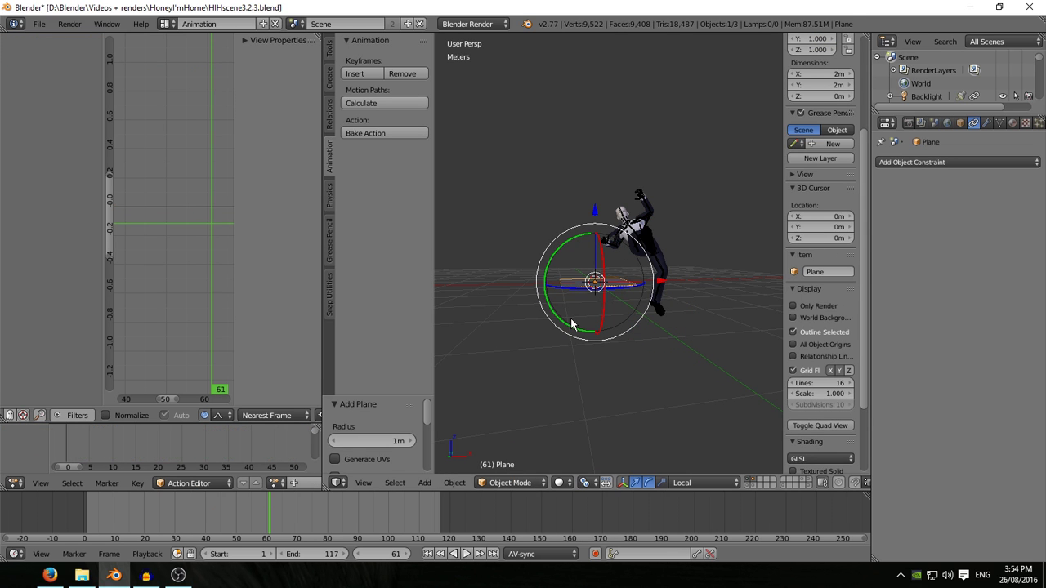
pyautogui.press('s')
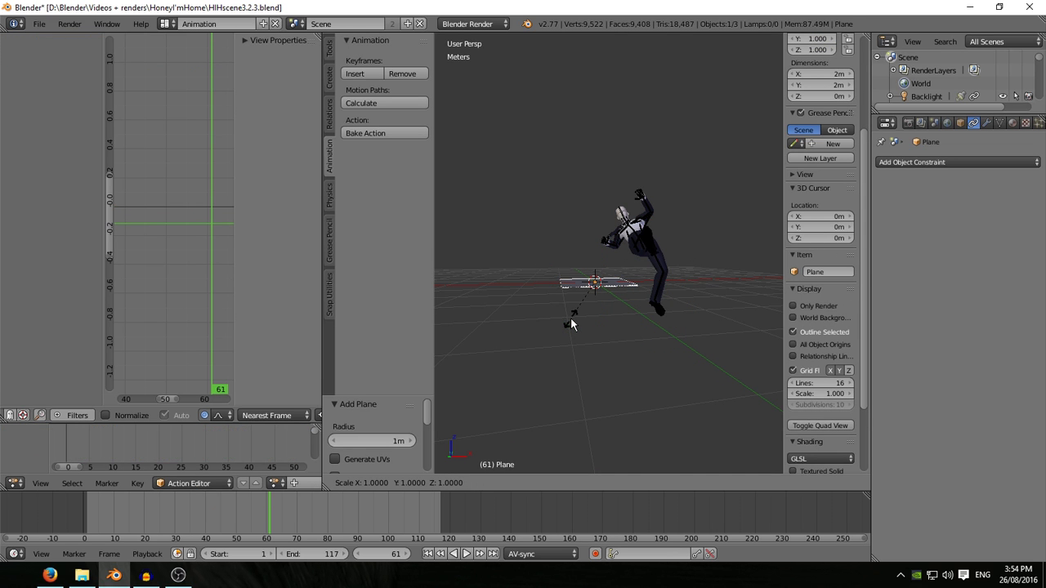
pyautogui.write('20')
pyautogui.press('Return')
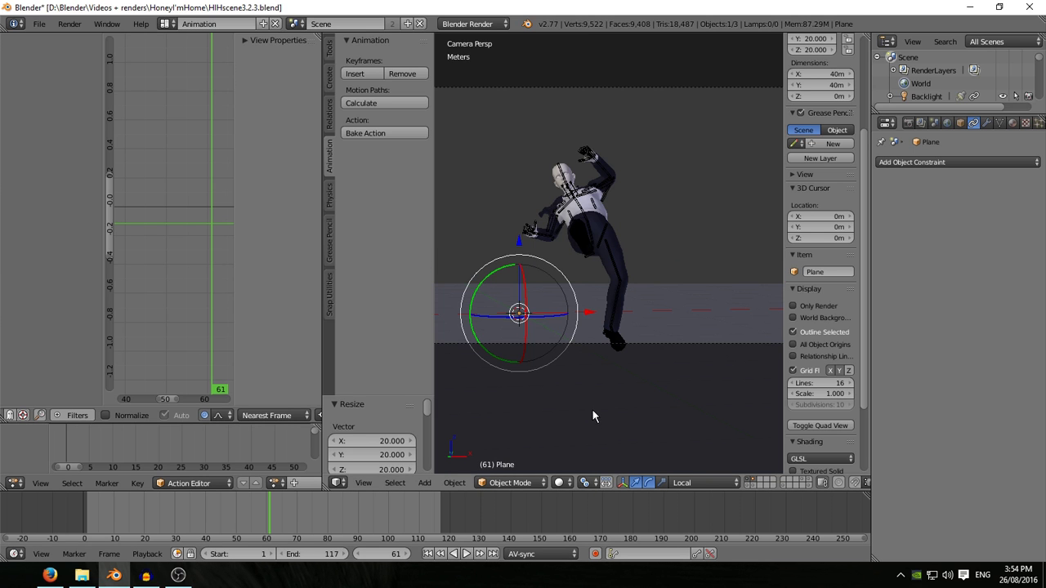
# Play the animation from frame 1 in the camera view to check the walk against the floor plane.
pyautogui.click(427, 554)
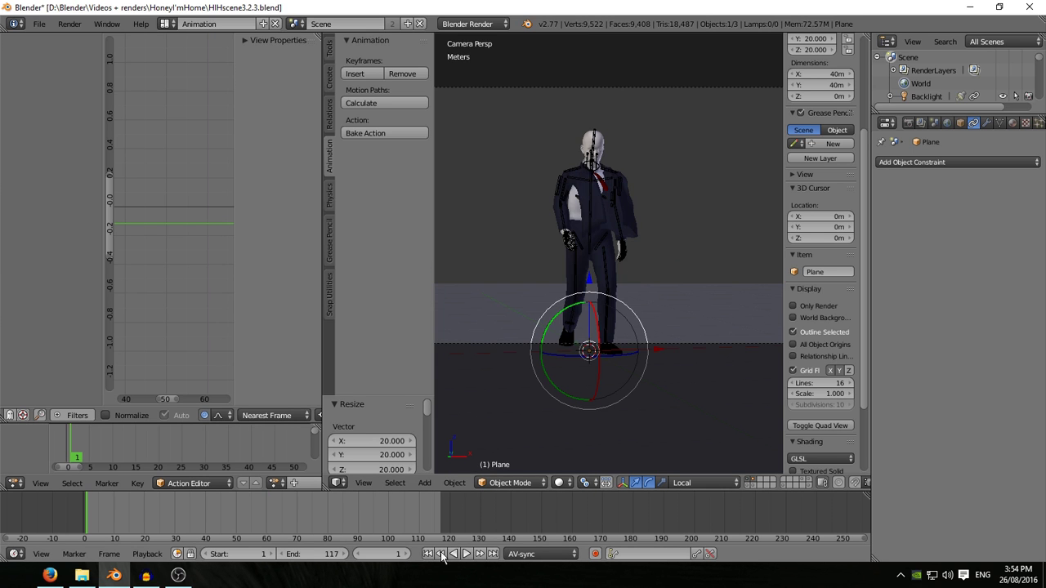
pyautogui.click(466, 554)
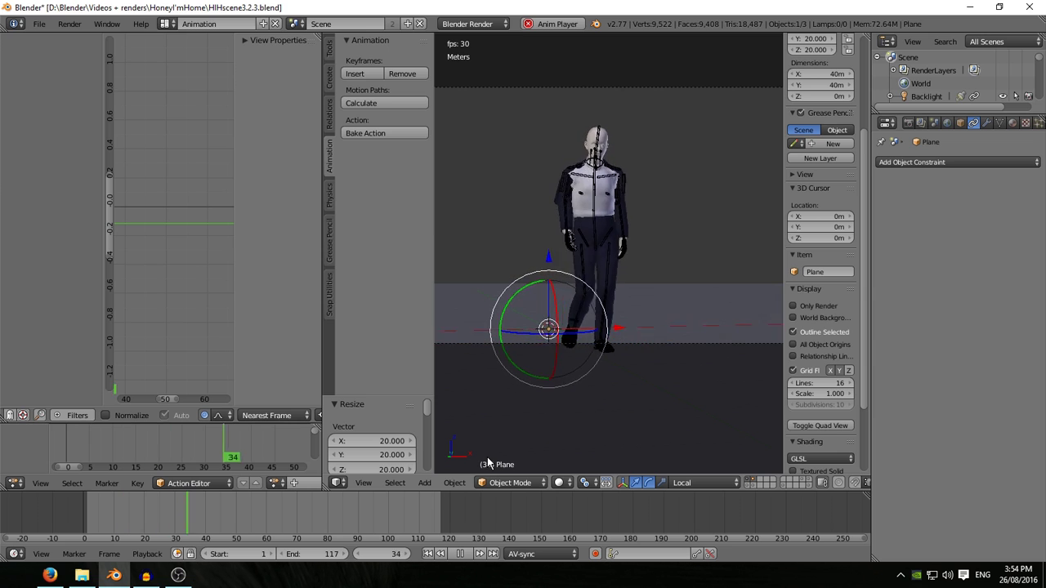